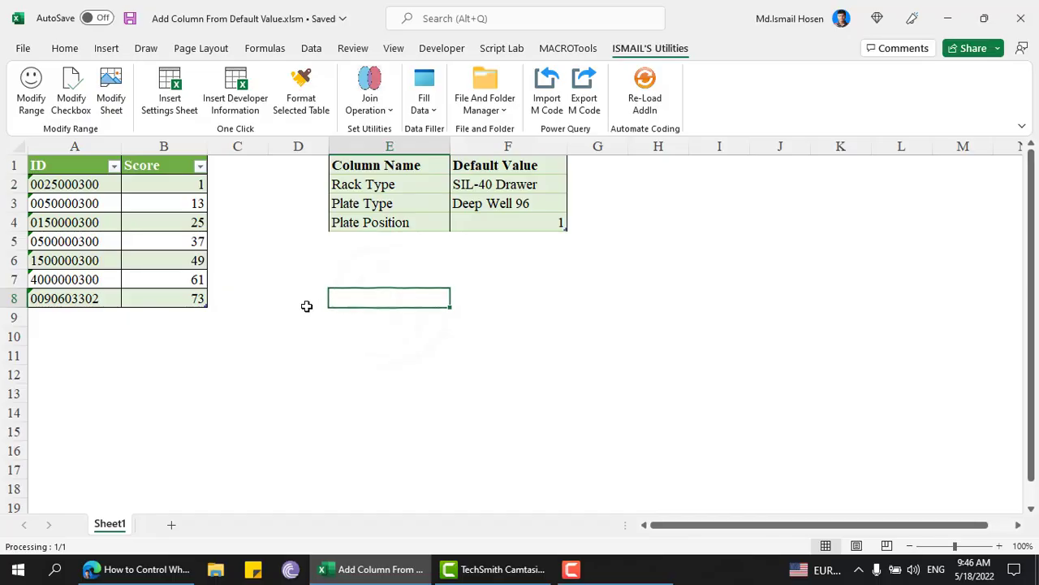
Examine the ID and Score table and the table listing column names with their default values
{"action": "left_click", "coordinate": [122, 244]}
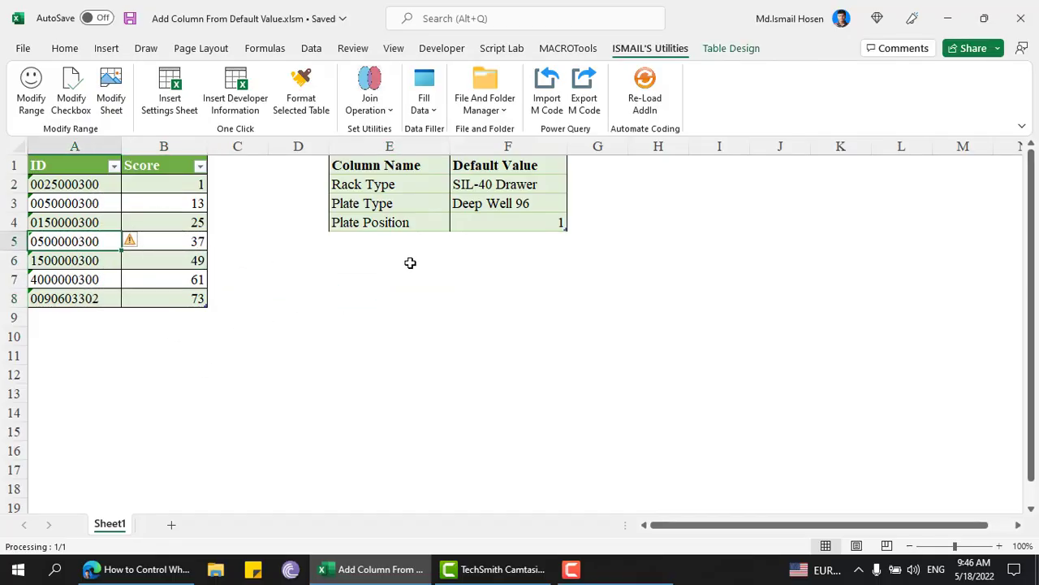
{"action": "left_click", "coordinate": [503, 165]}
{"action": "left_click", "coordinate": [118, 204]}
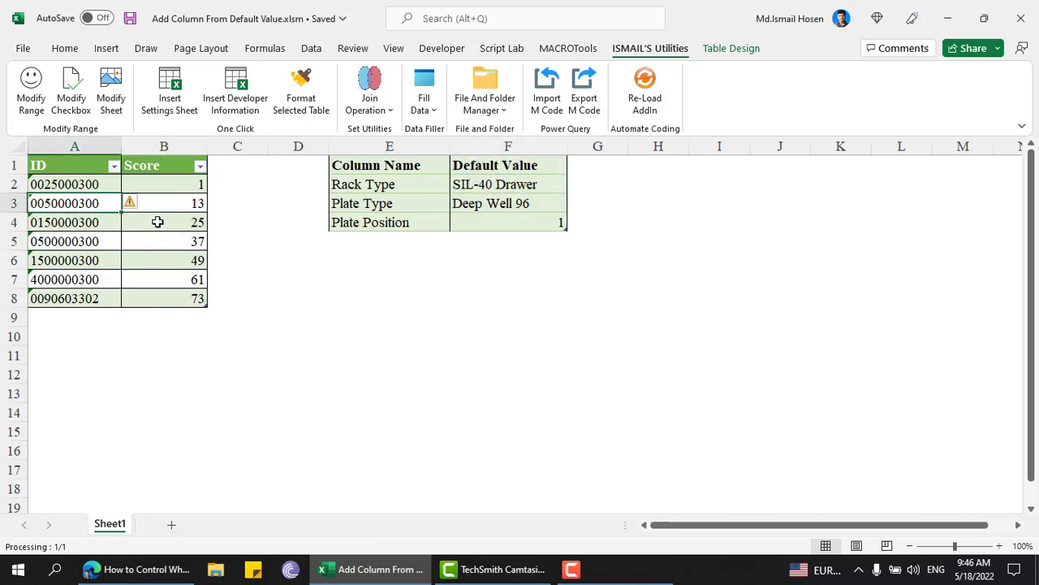
{"action": "left_click", "coordinate": [158, 203]}
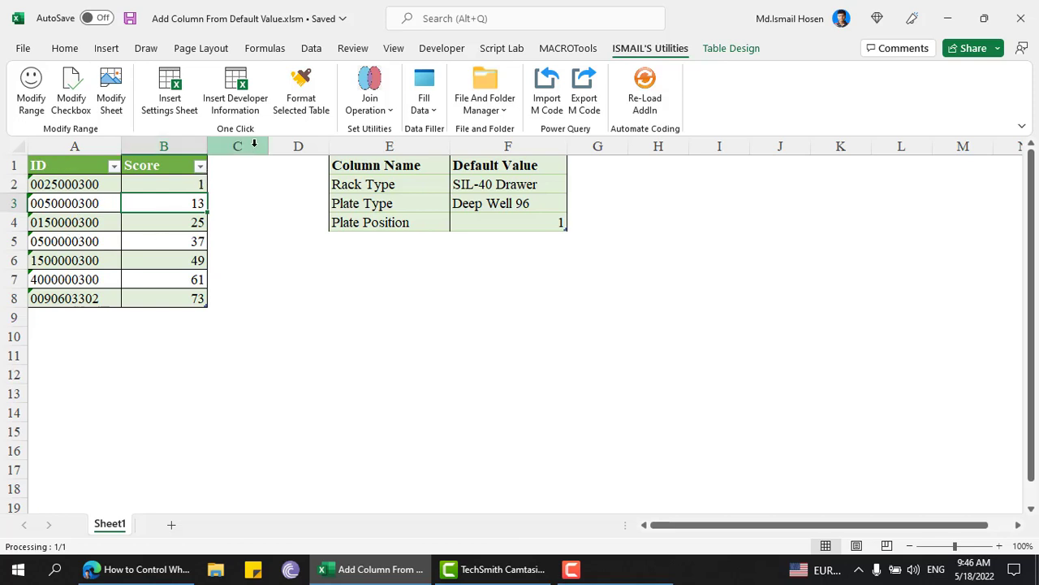
{"action": "left_click", "coordinate": [349, 186]}
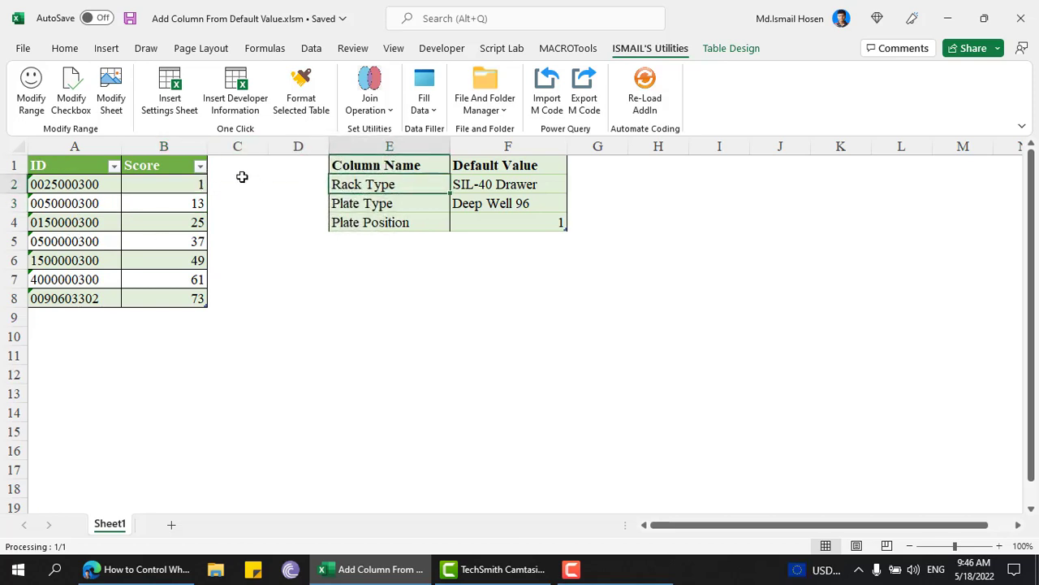
{"action": "left_click", "coordinate": [484, 183]}
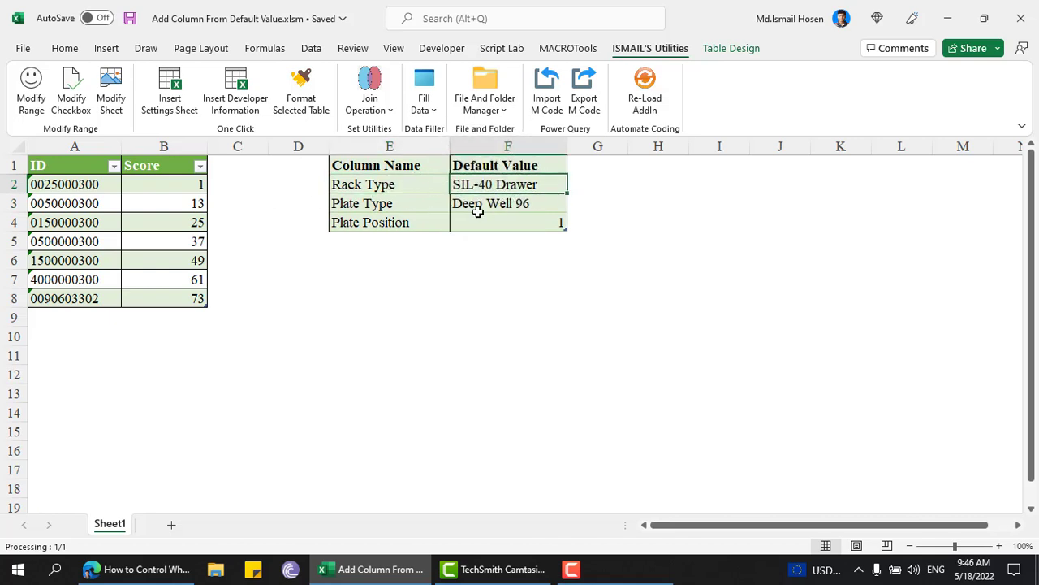
{"action": "left_click", "coordinate": [390, 204]}
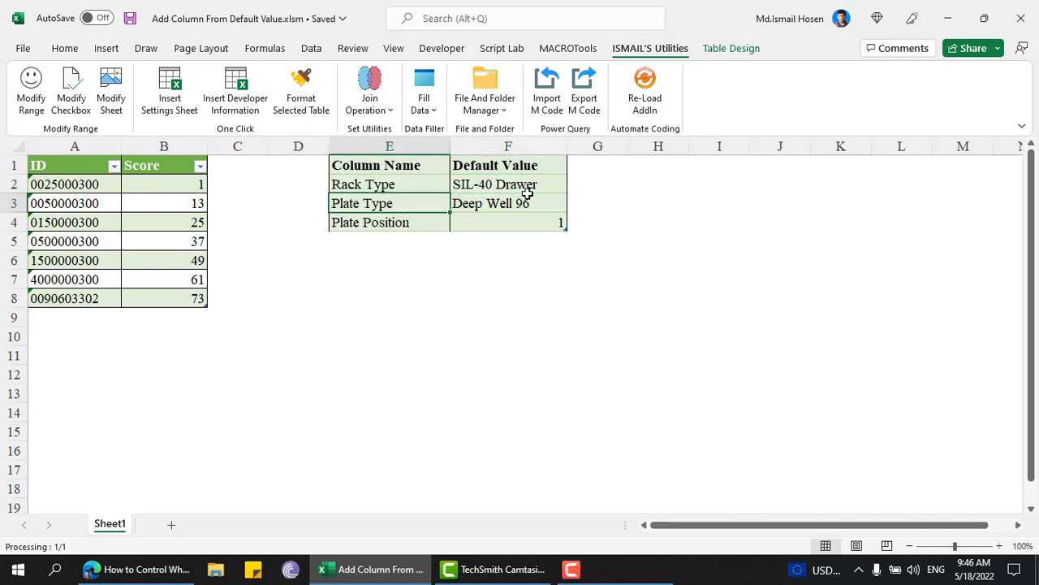
{"action": "left_click", "coordinate": [355, 221]}
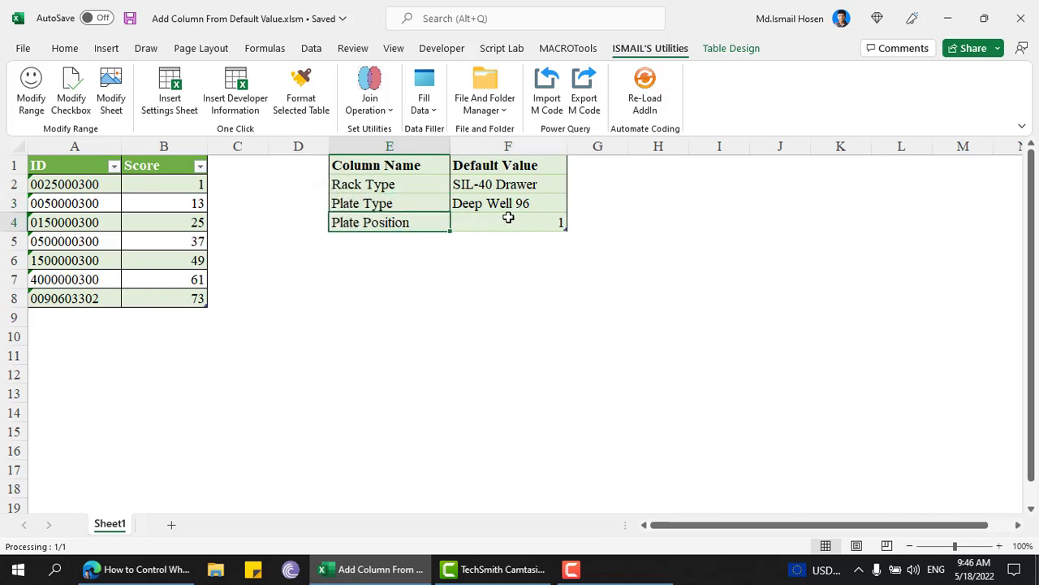
{"action": "left_click", "coordinate": [404, 239]}
{"action": "left_click", "coordinate": [509, 238]}
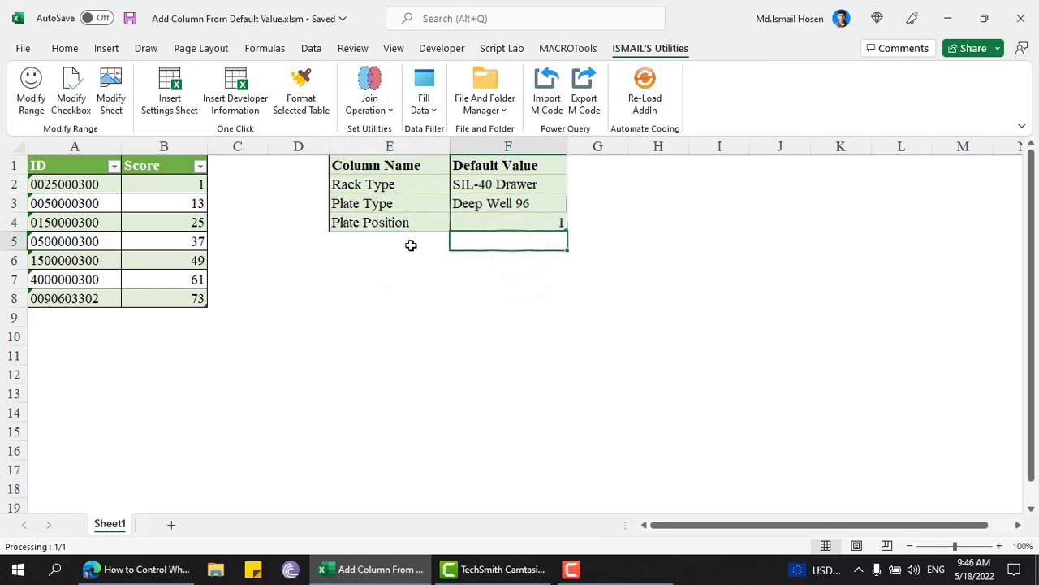
{"action": "left_click", "coordinate": [399, 237]}
{"action": "left_click", "coordinate": [500, 236]}
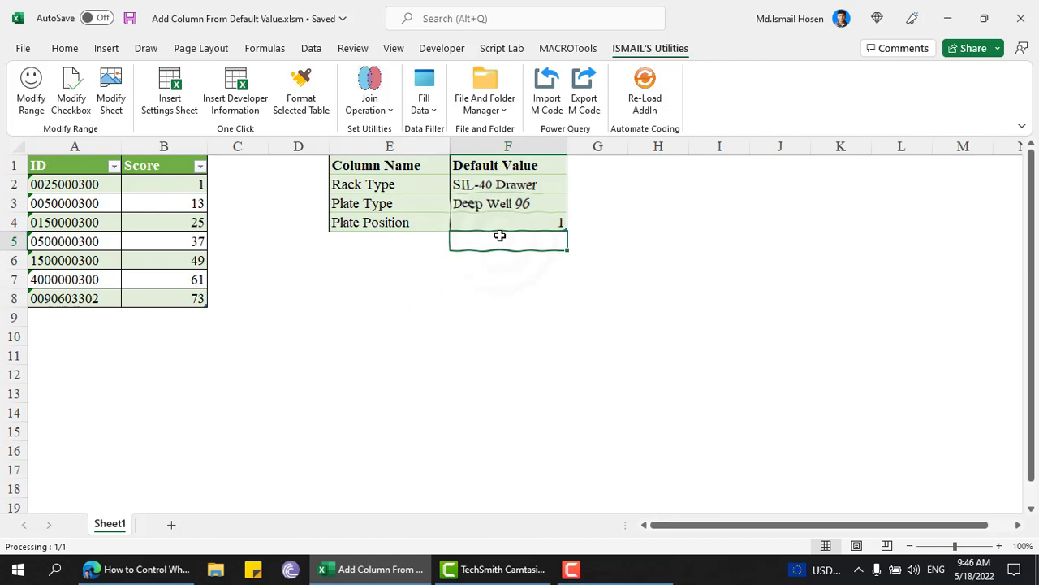
{"action": "left_click", "coordinate": [416, 241]}
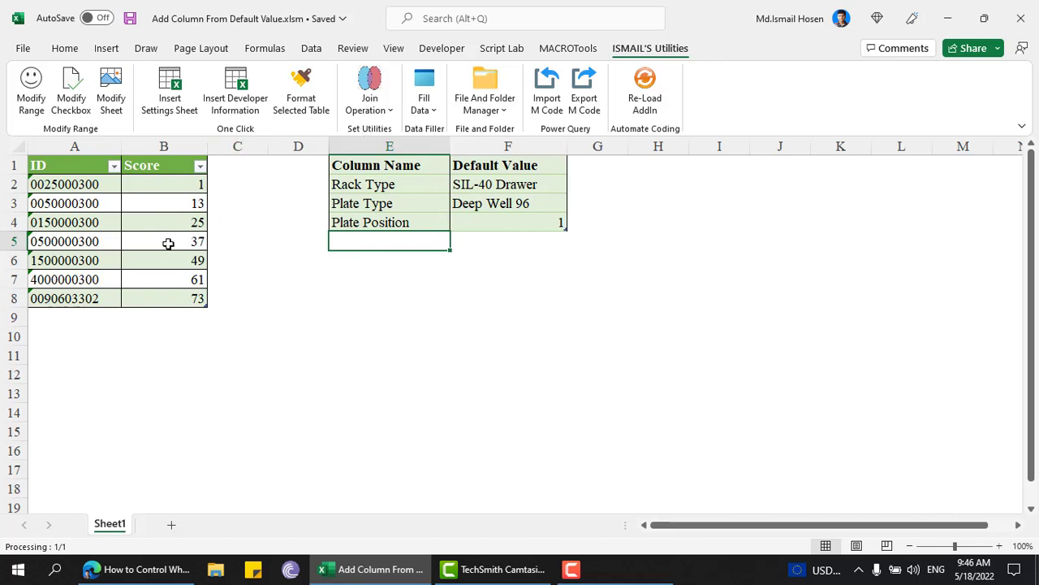
Show the workbook's queries and open the SourceTable query in the Power Query Editor
{"action": "left_click", "coordinate": [124, 227]}
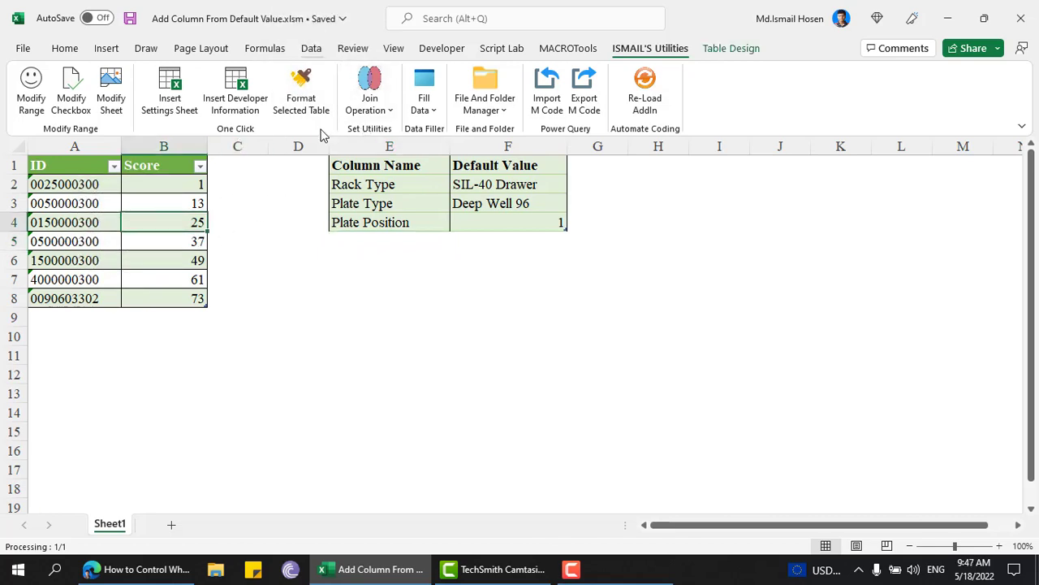
{"action": "left_click", "coordinate": [311, 48]}
{"action": "key", "text": "alt+a"}
{"action": "key", "text": "o"}
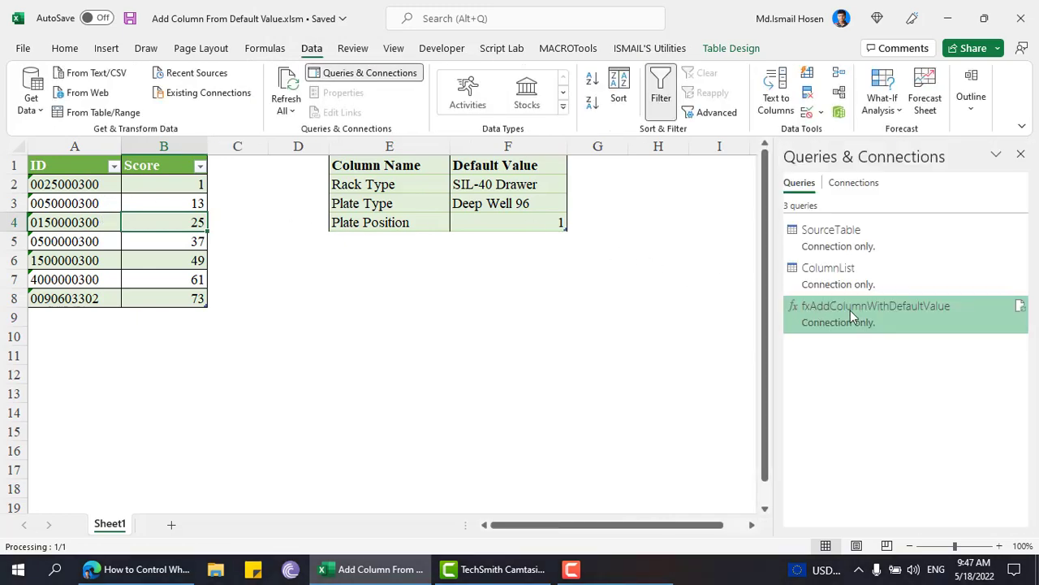
{"action": "left_click", "coordinate": [861, 242]}
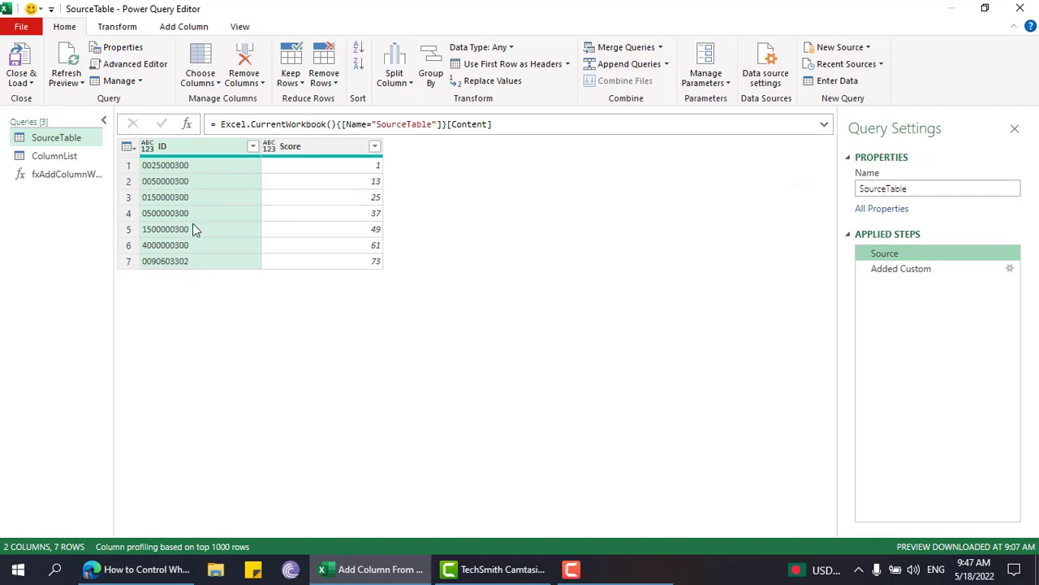
Change the new column's name to Plate Type in the formula of the Added Custom step
{"action": "left_click", "coordinate": [893, 268]}
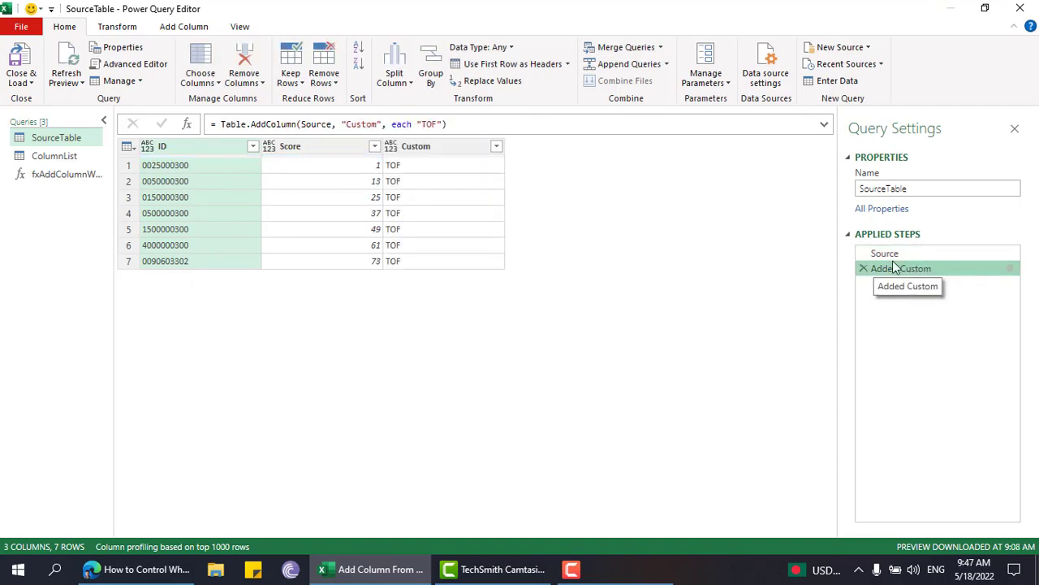
{"action": "double_click", "coordinate": [360, 123]}
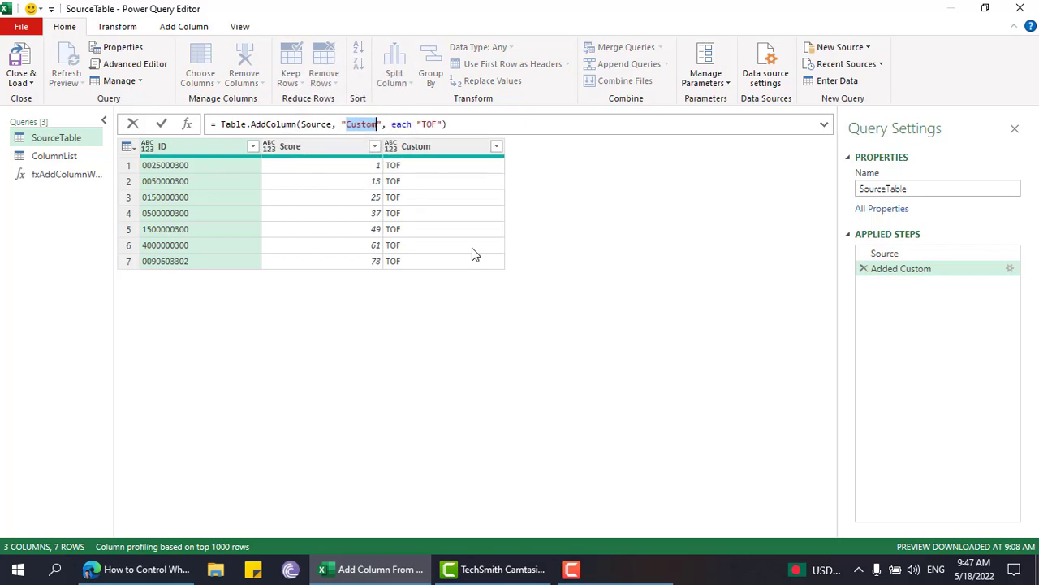
{"action": "type", "text": "Plate "}
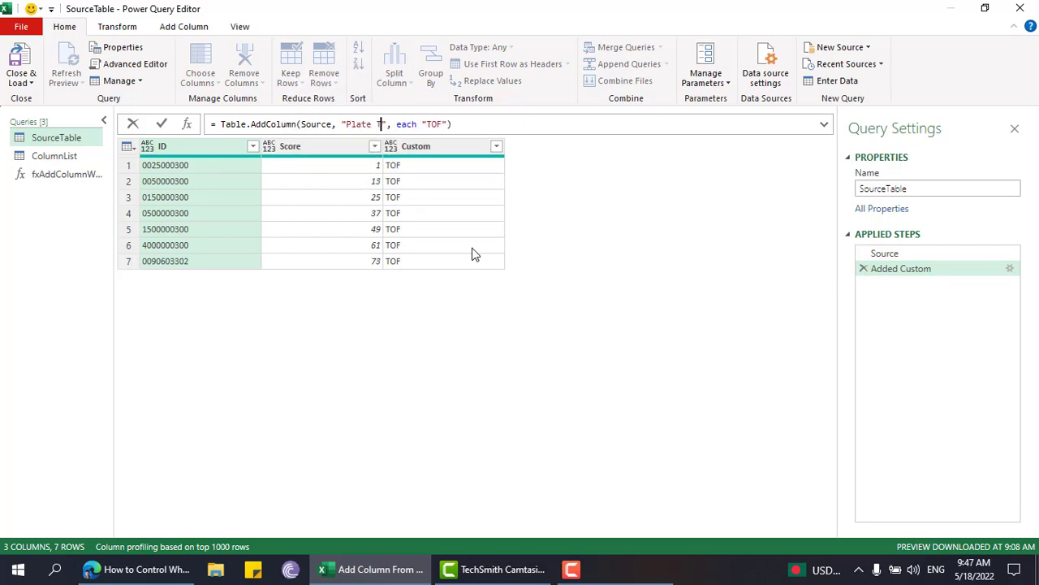
{"action": "type", "text": "Type"}
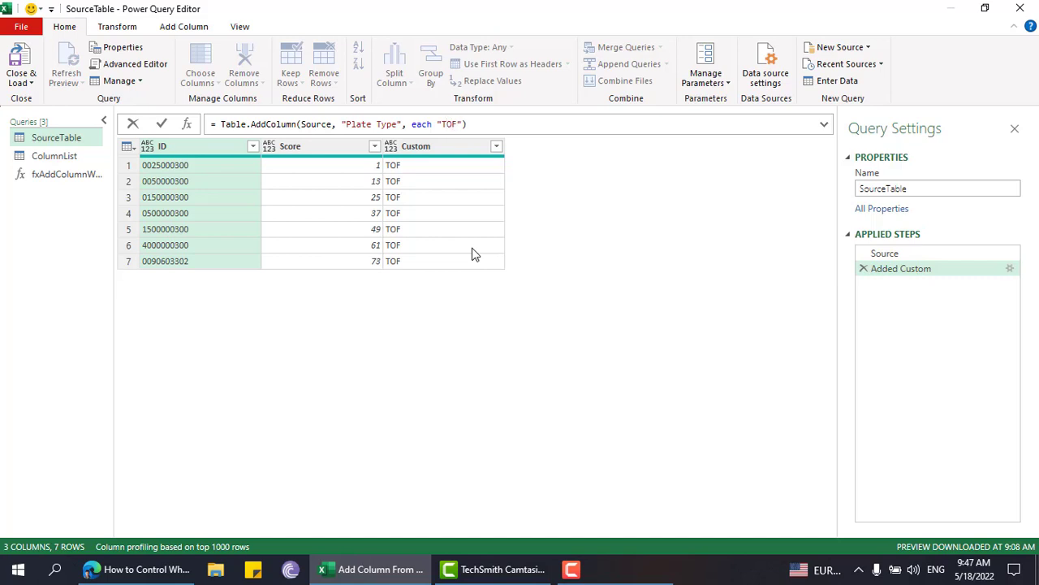
{"action": "key", "text": "Return"}
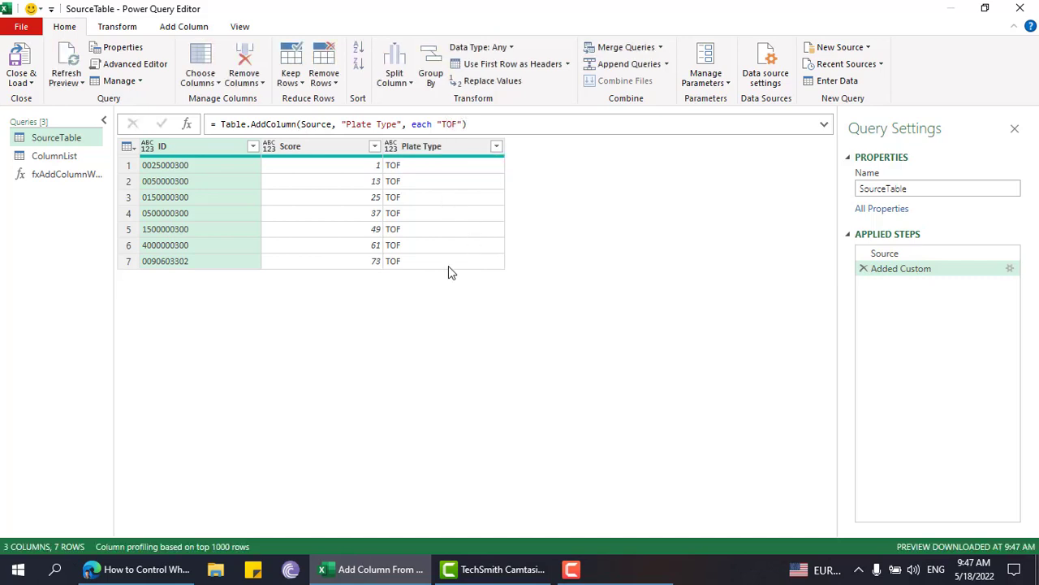
{"action": "left_click", "coordinate": [77, 156]}
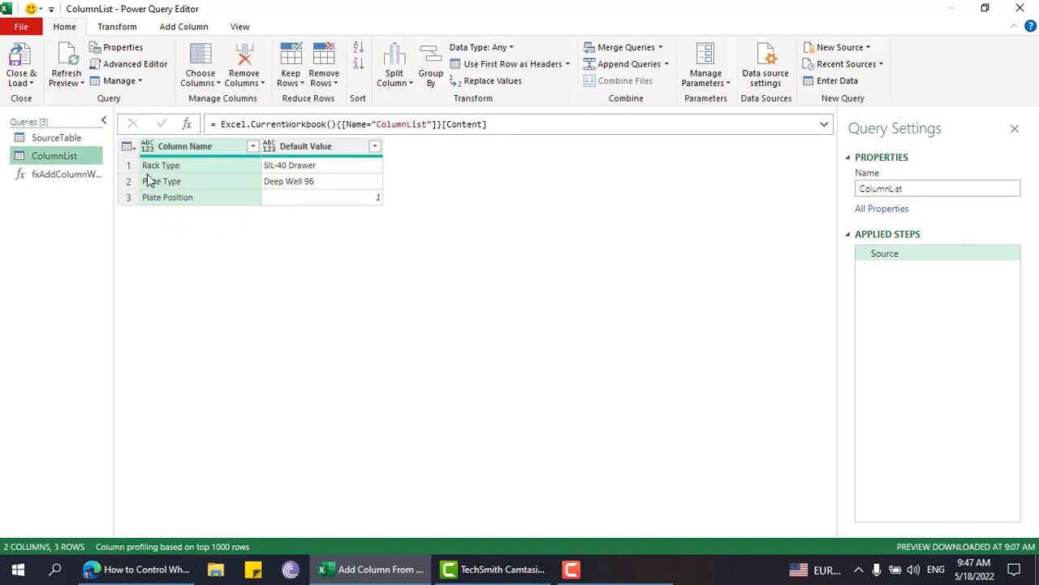
{"action": "left_click", "coordinate": [86, 139]}
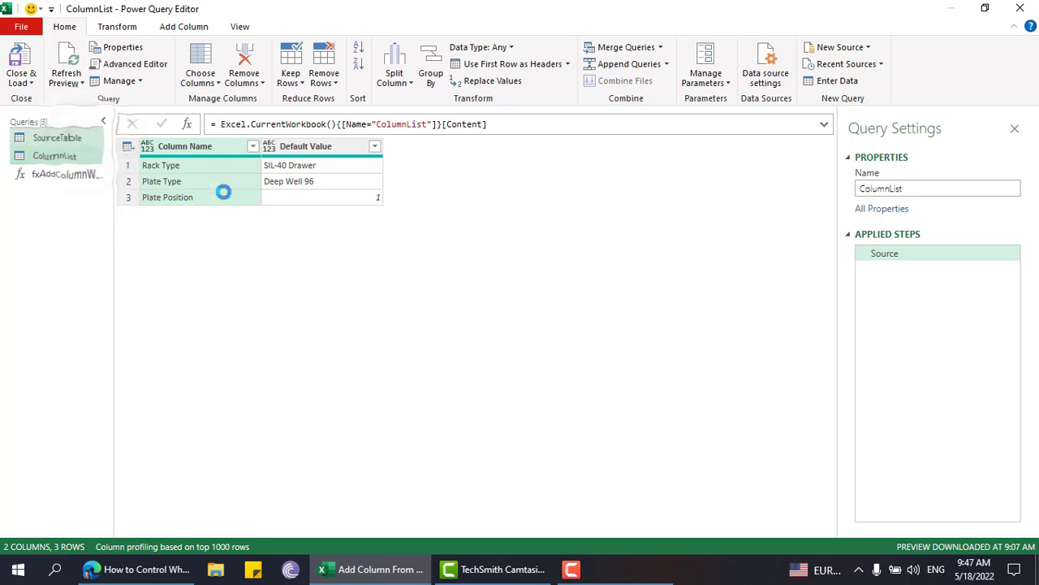
{"action": "left_click", "coordinate": [184, 26]}
{"action": "left_click", "coordinate": [81, 65]}
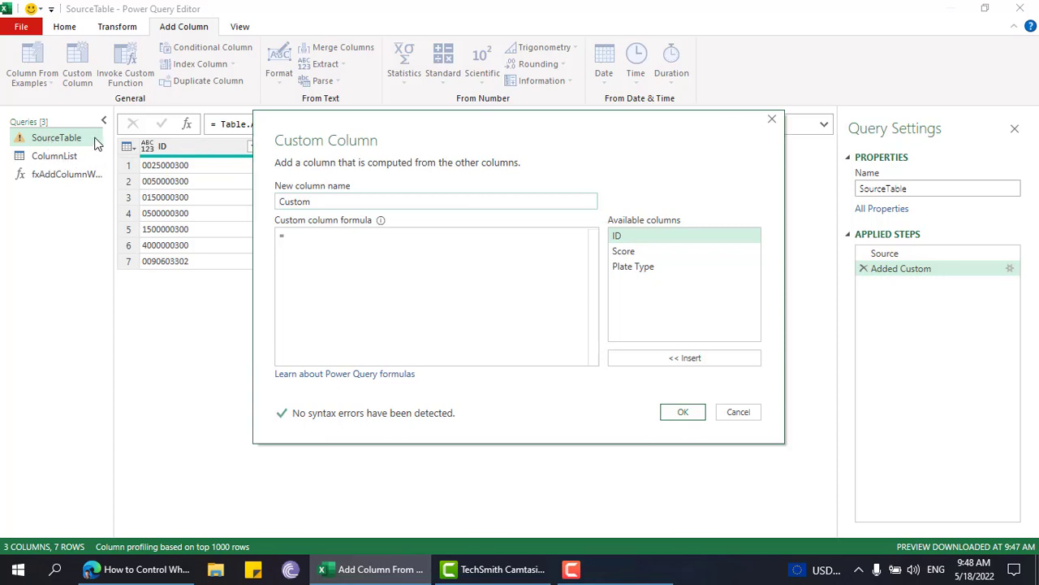
{"action": "left_click", "coordinate": [771, 119]}
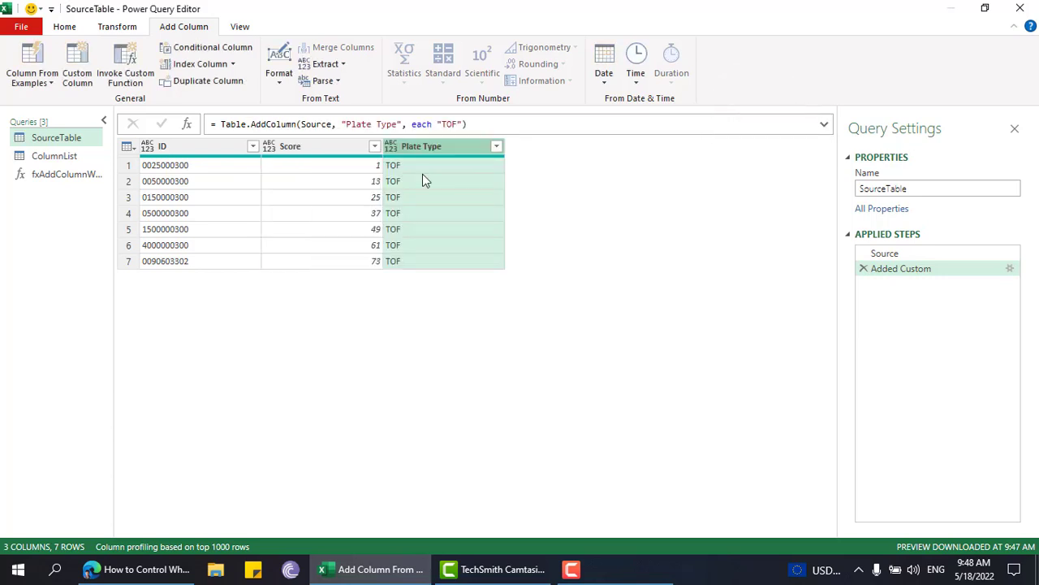
Compare the default values in the ColumnList query with the hard-coded Plate Type column formula in the SourceTable query
{"action": "left_click", "coordinate": [70, 157]}
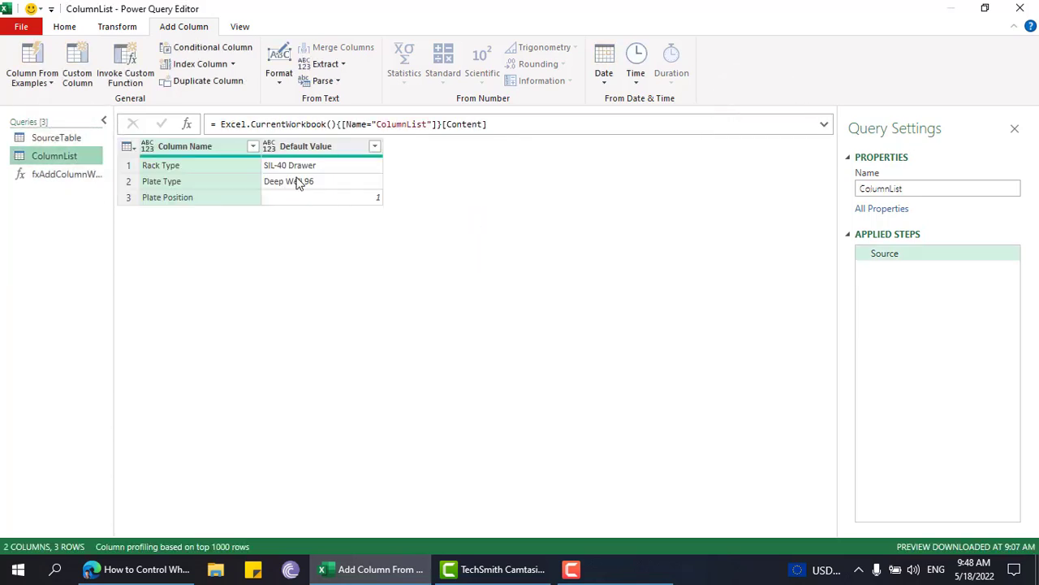
{"action": "left_click", "coordinate": [296, 167]}
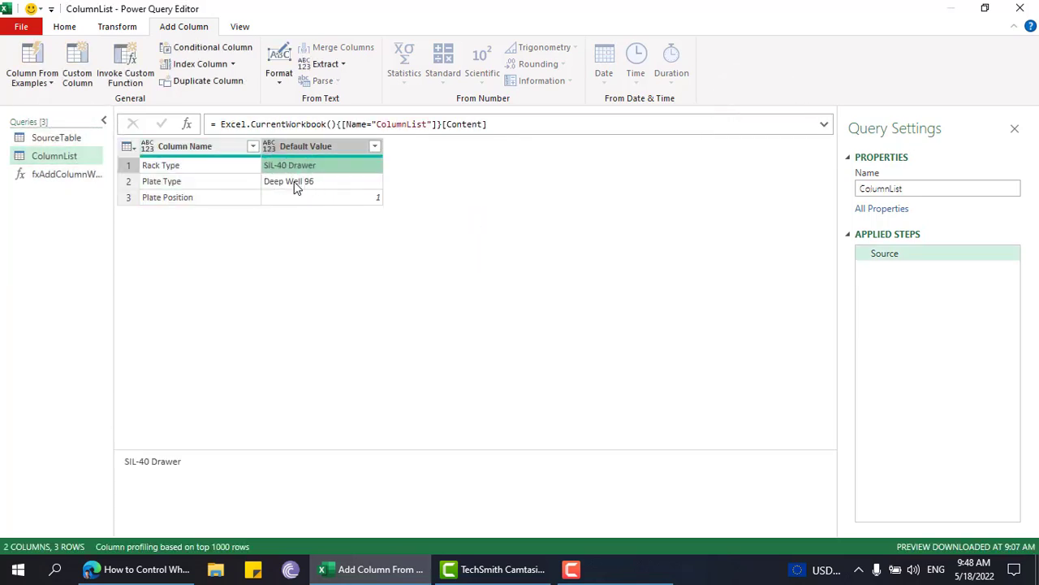
{"action": "left_click", "coordinate": [65, 138]}
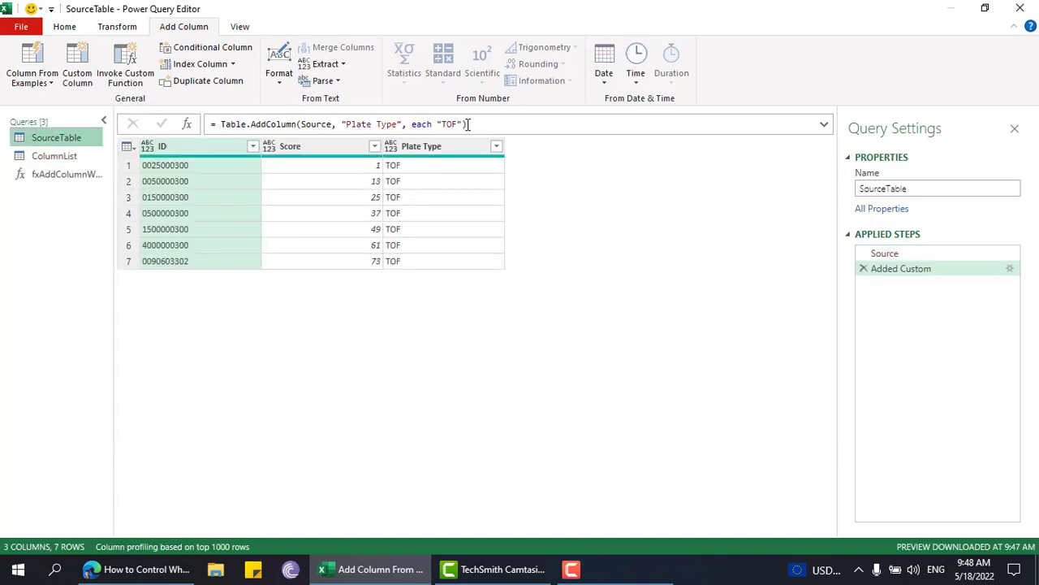
{"action": "double_click", "coordinate": [382, 124]}
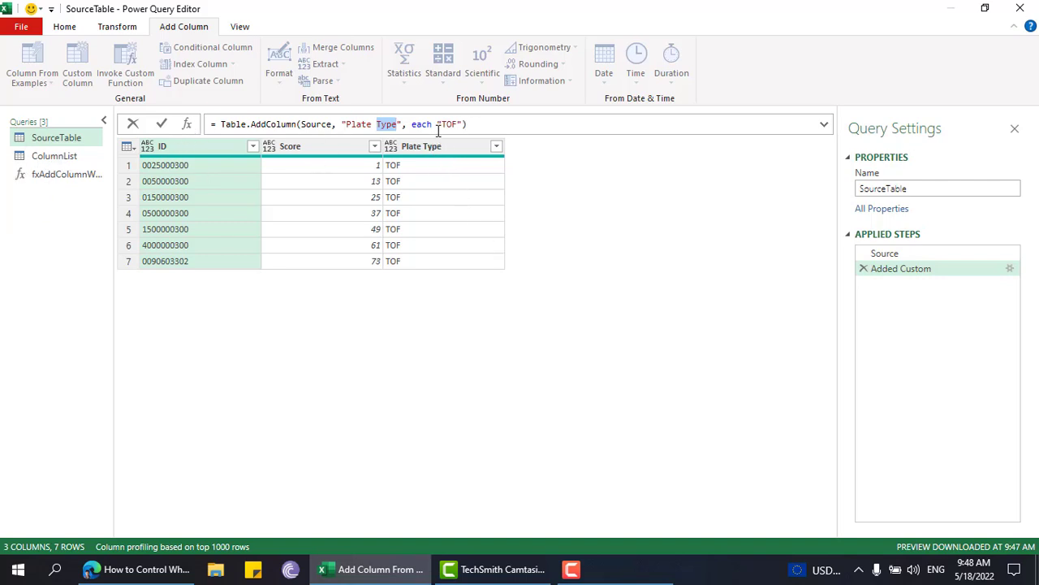
{"action": "left_click", "coordinate": [65, 155]}
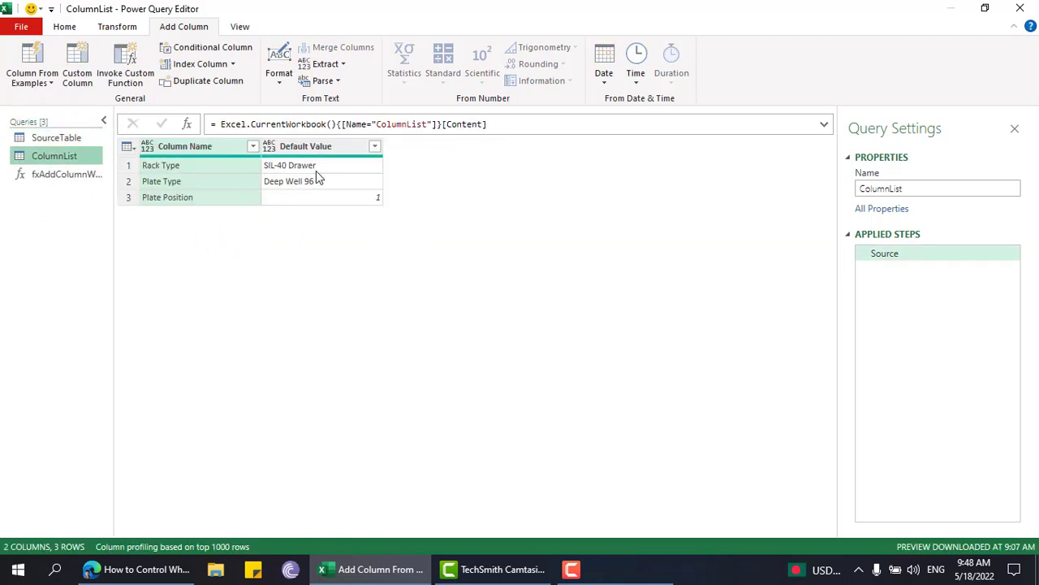
Delete the Added Custom step from the SourceTable query
{"action": "left_click", "coordinate": [59, 138]}
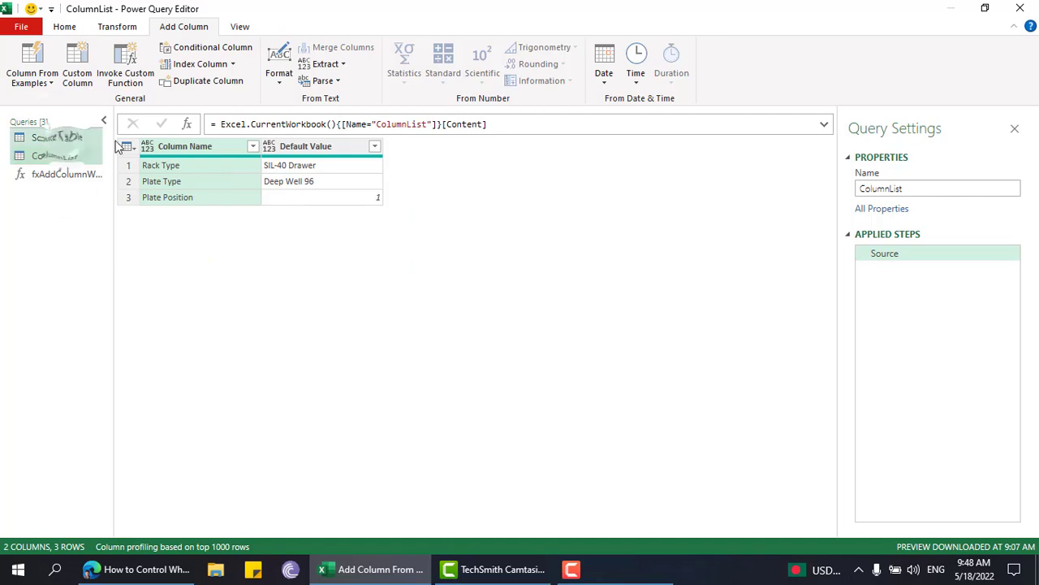
{"action": "left_click", "coordinate": [408, 154]}
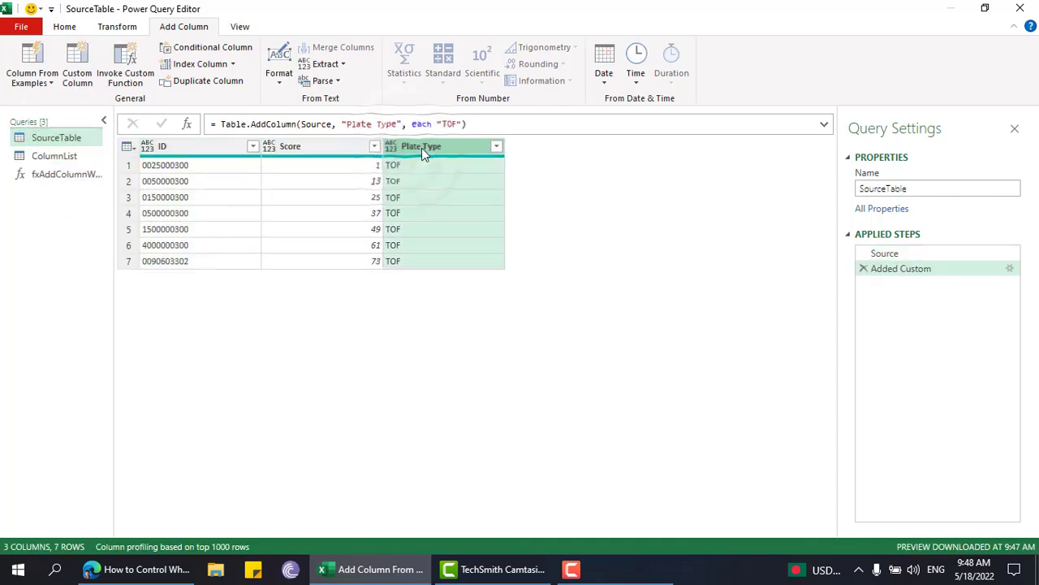
{"action": "left_click", "coordinate": [862, 269]}
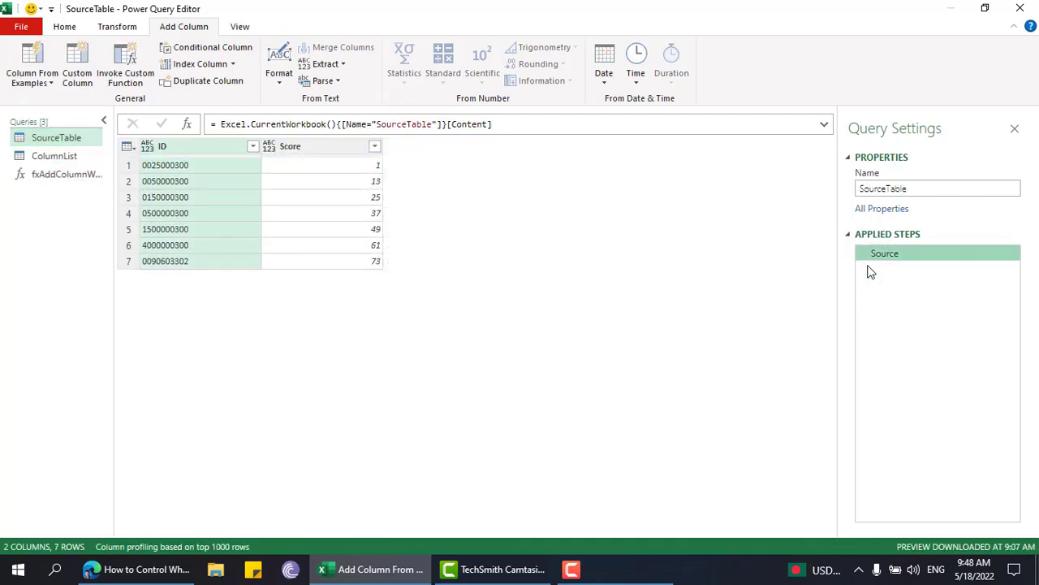
Duplicate the SourceTable query and rename the copy Result
{"action": "right_click", "coordinate": [56, 142]}
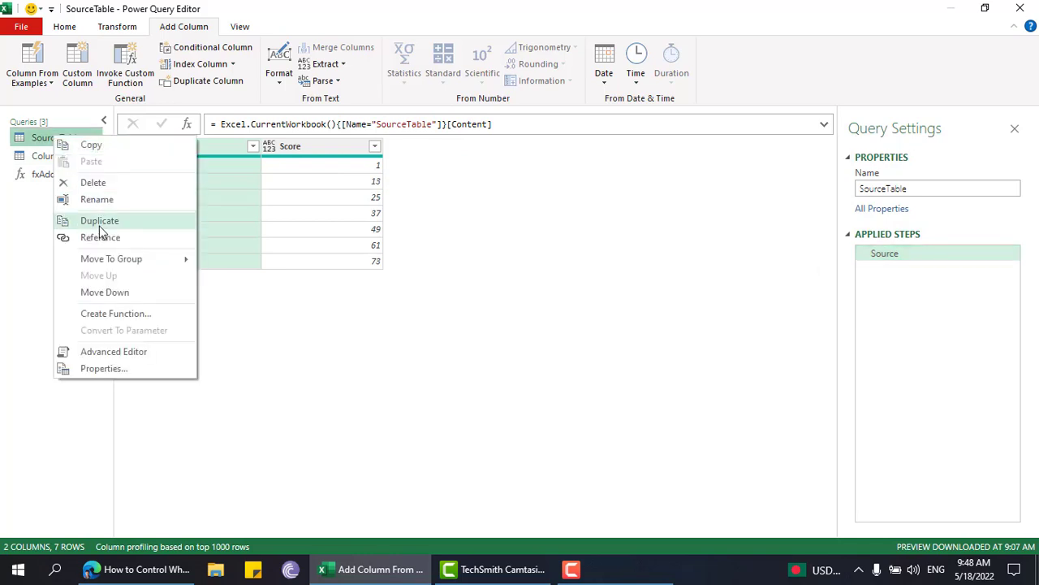
{"action": "left_click", "coordinate": [99, 221]}
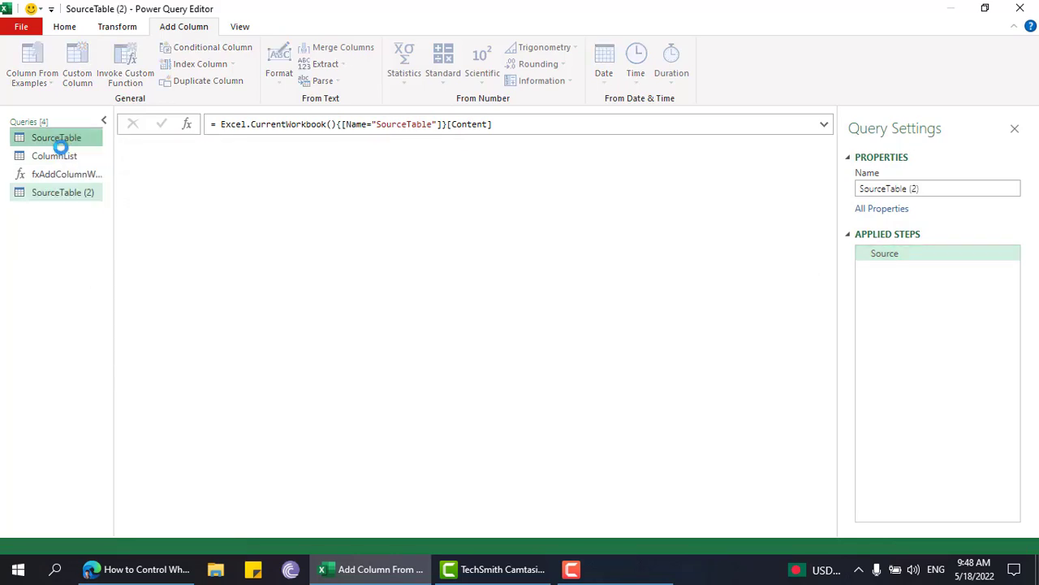
{"action": "left_click", "coordinate": [942, 186]}
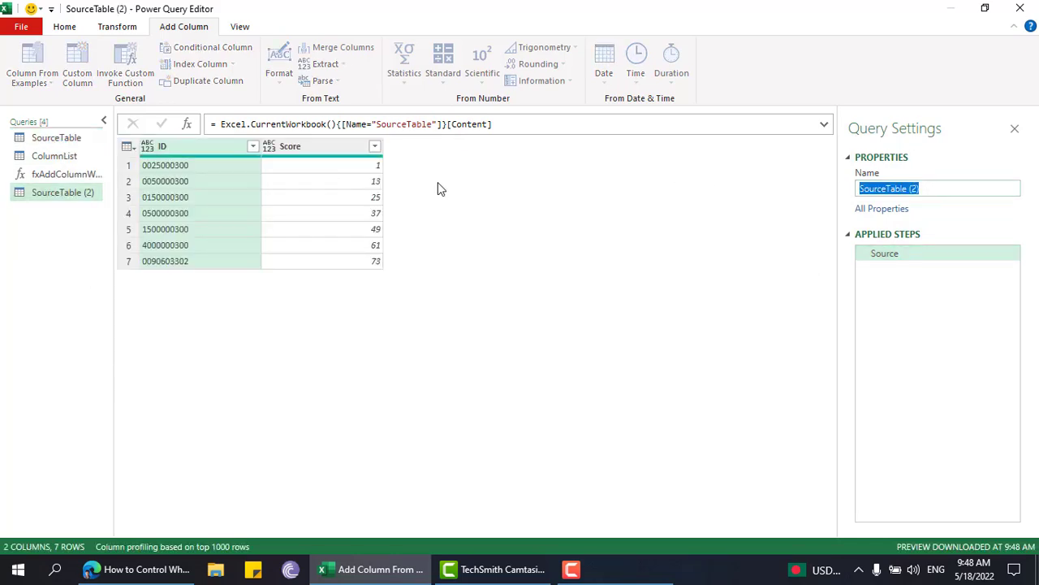
{"action": "type", "text": "r"}
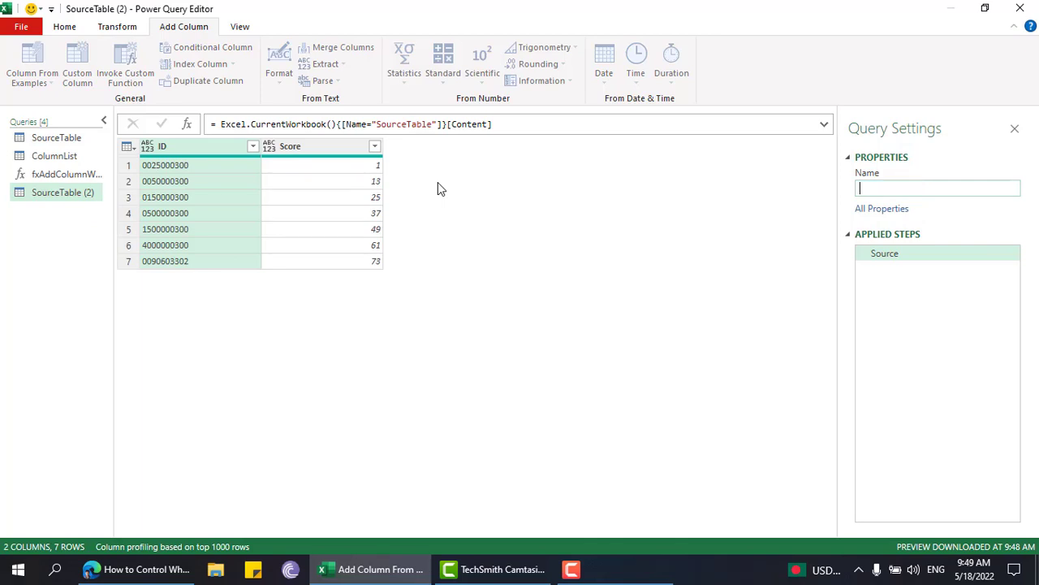
{"action": "key", "text": "Return"}
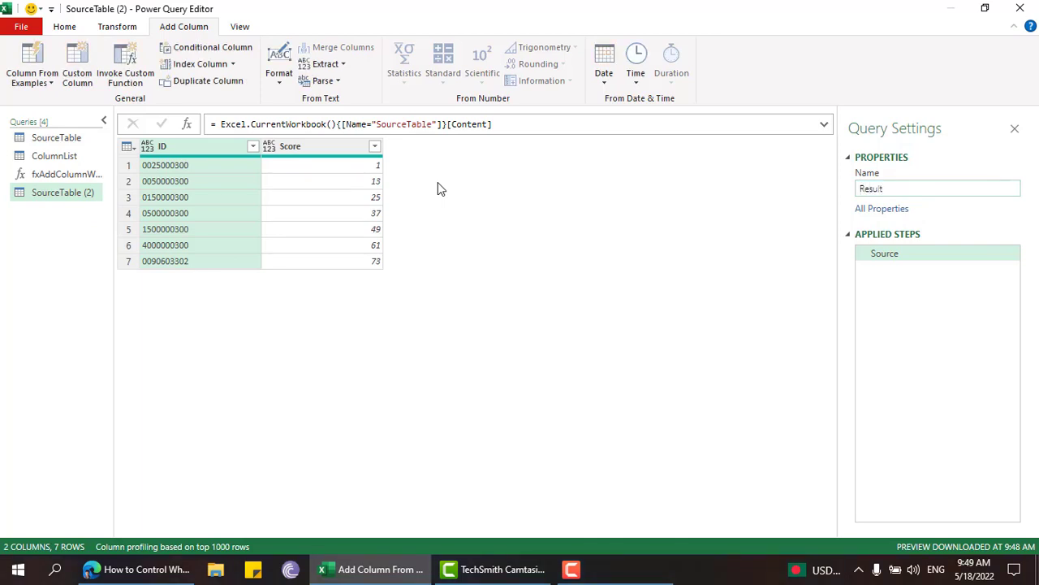
Add a custom step to the Result query whose formula refers to the ColumnList query
{"action": "left_click", "coordinate": [329, 149]}
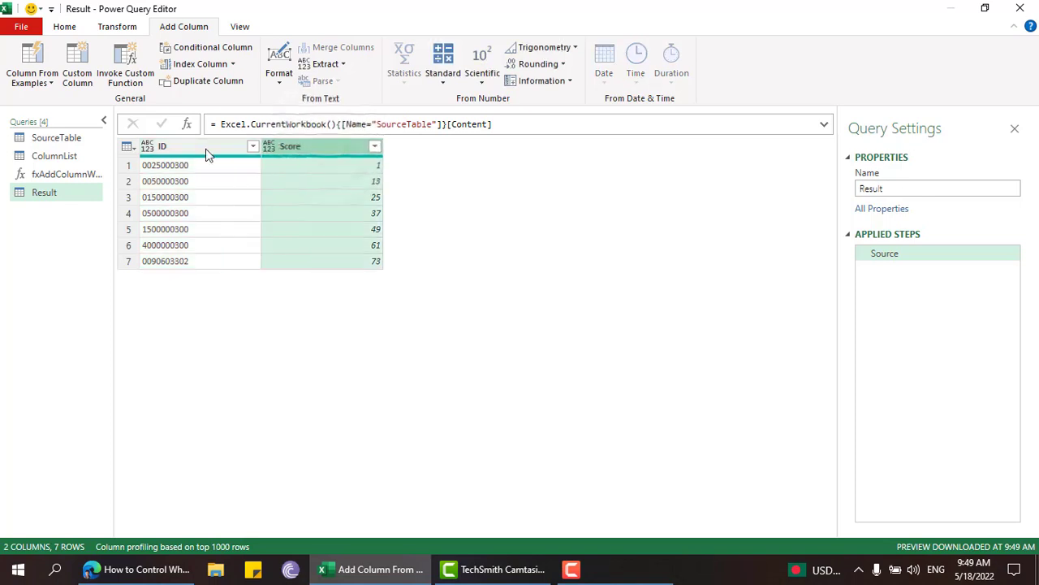
{"action": "left_click", "coordinate": [65, 156]}
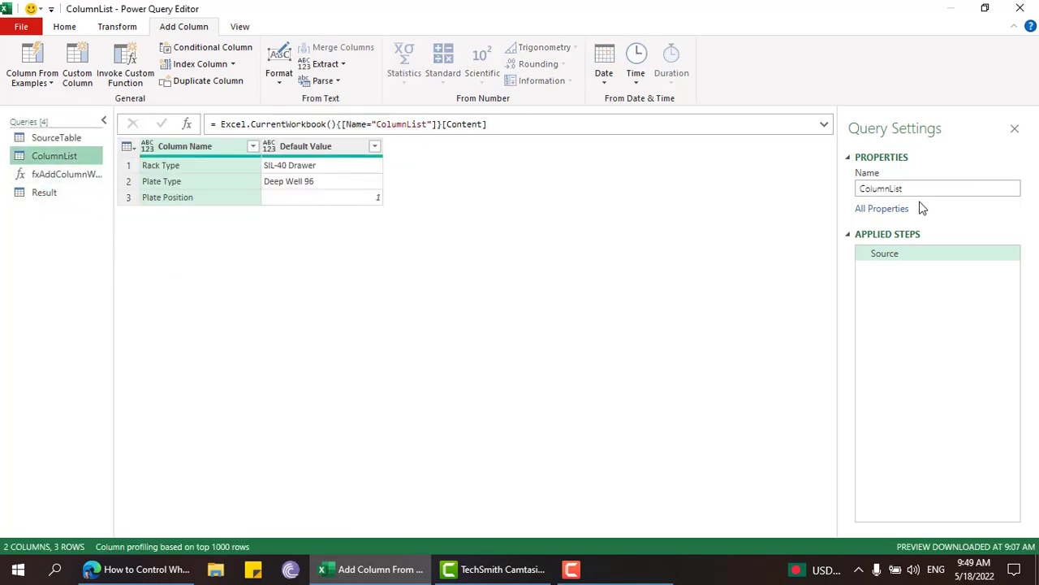
{"action": "left_click", "coordinate": [66, 195]}
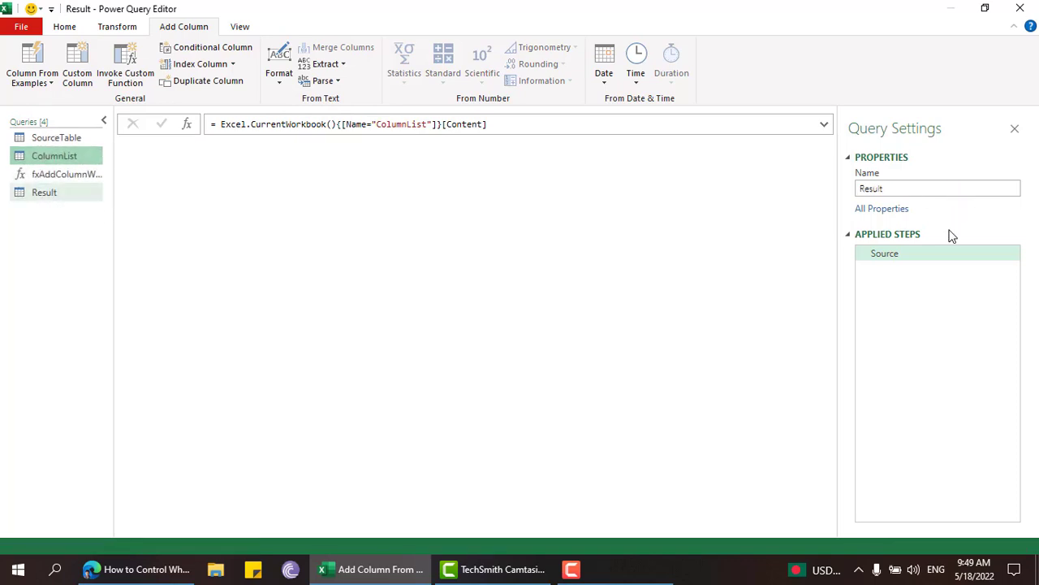
{"action": "left_click", "coordinate": [187, 123]}
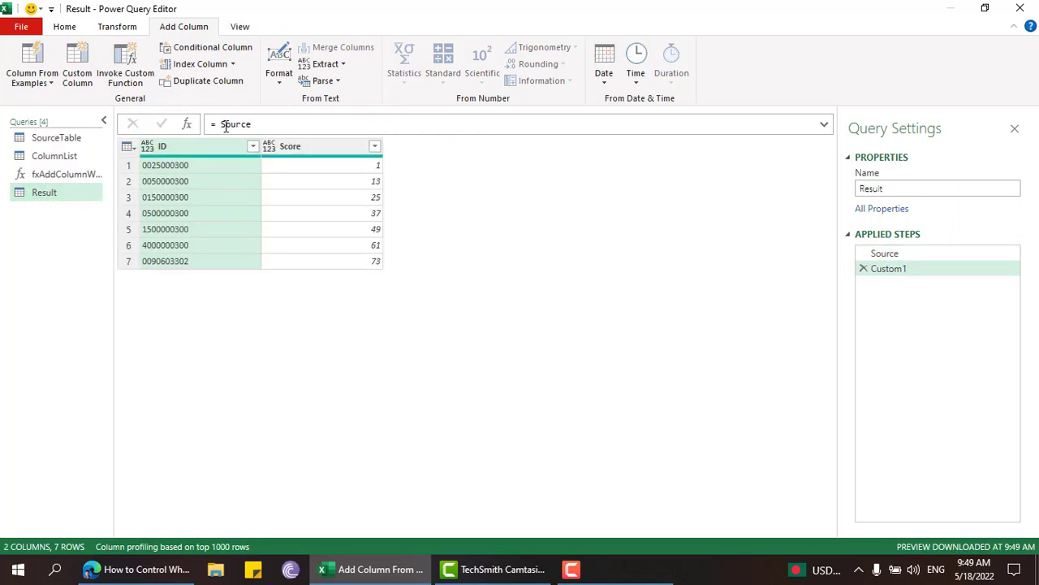
{"action": "double_click", "coordinate": [226, 124]}
{"action": "type", "text": "Col"}
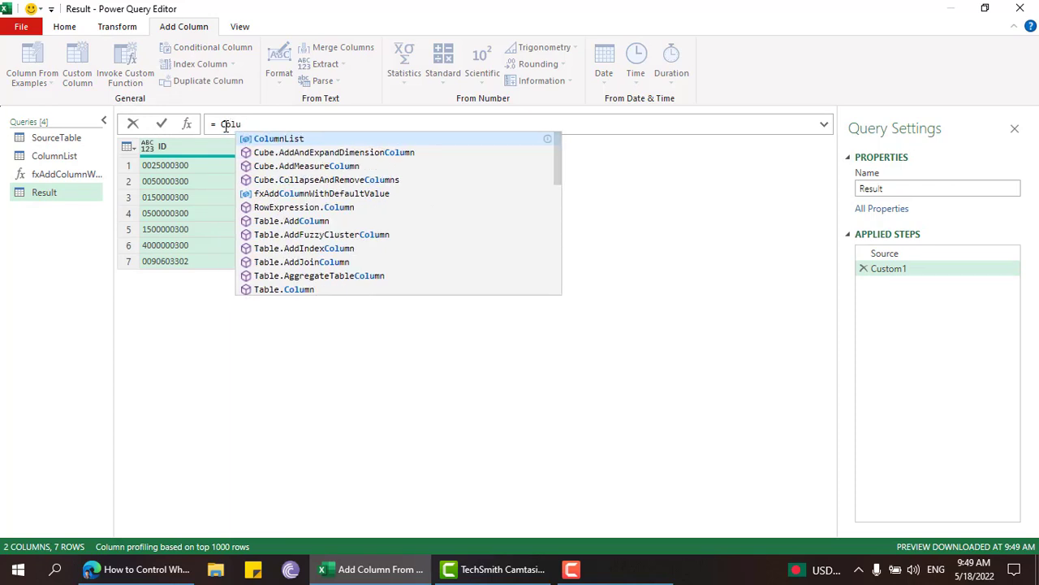
{"action": "key", "text": "Tab"}
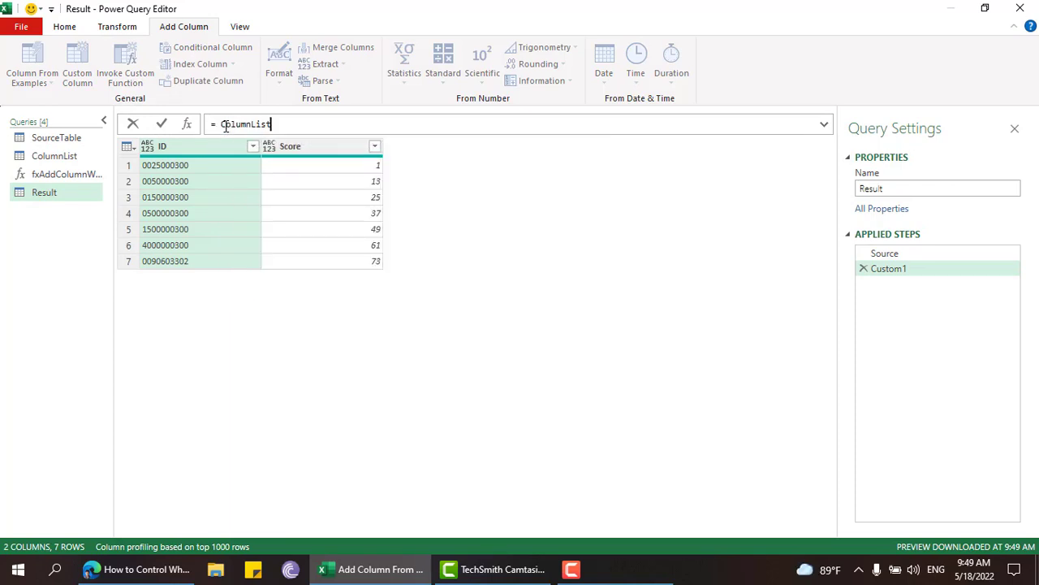
{"action": "key", "text": "Return"}
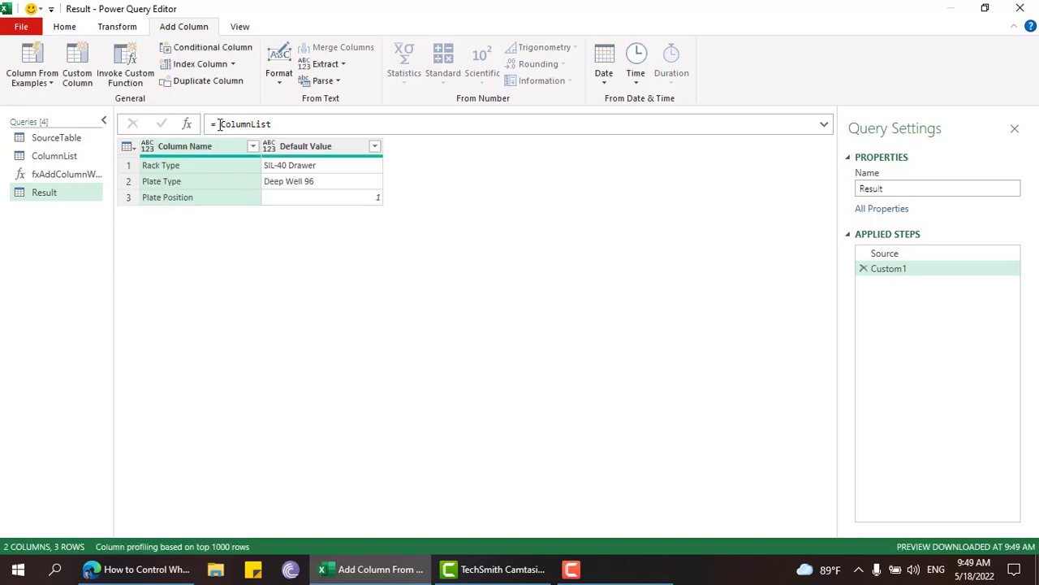
Wrap ColumnList in the Table.ToRows function in the custom step's formula
{"action": "left_click", "coordinate": [219, 124]}
{"action": "type", "text": "Ta"}
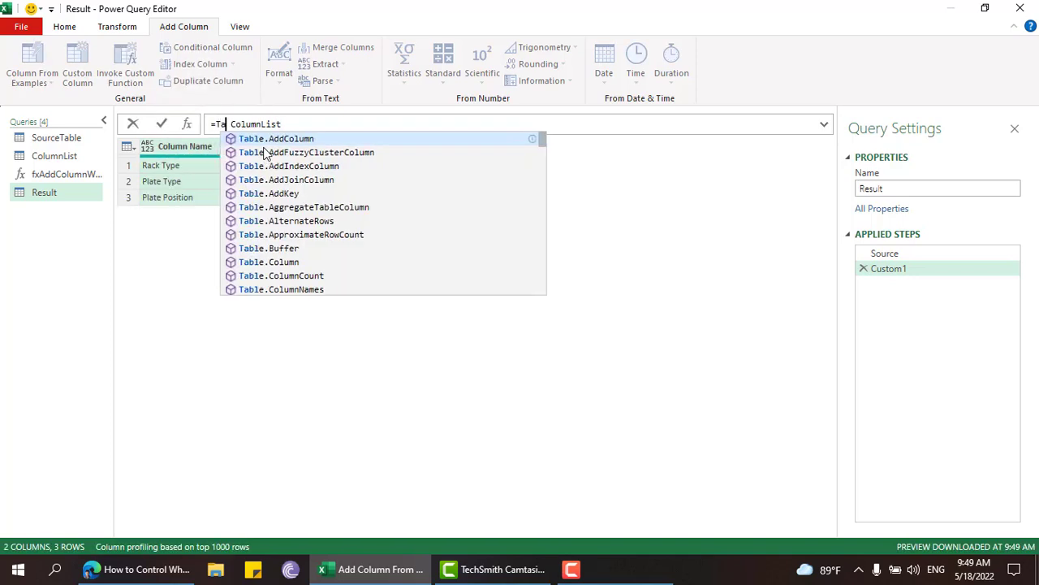
{"action": "type", "text": "ble."}
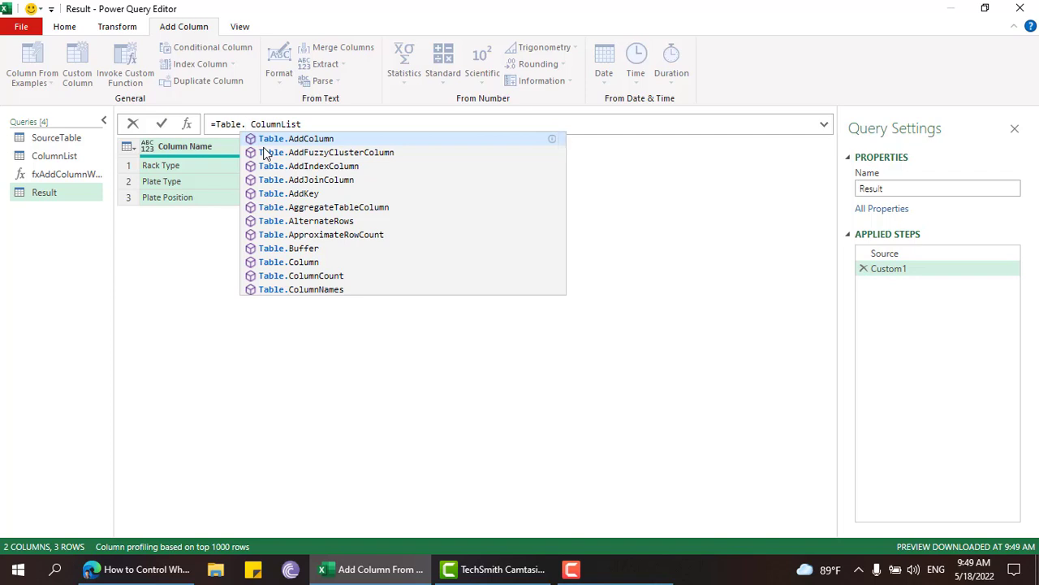
{"action": "type", "text": "tor"}
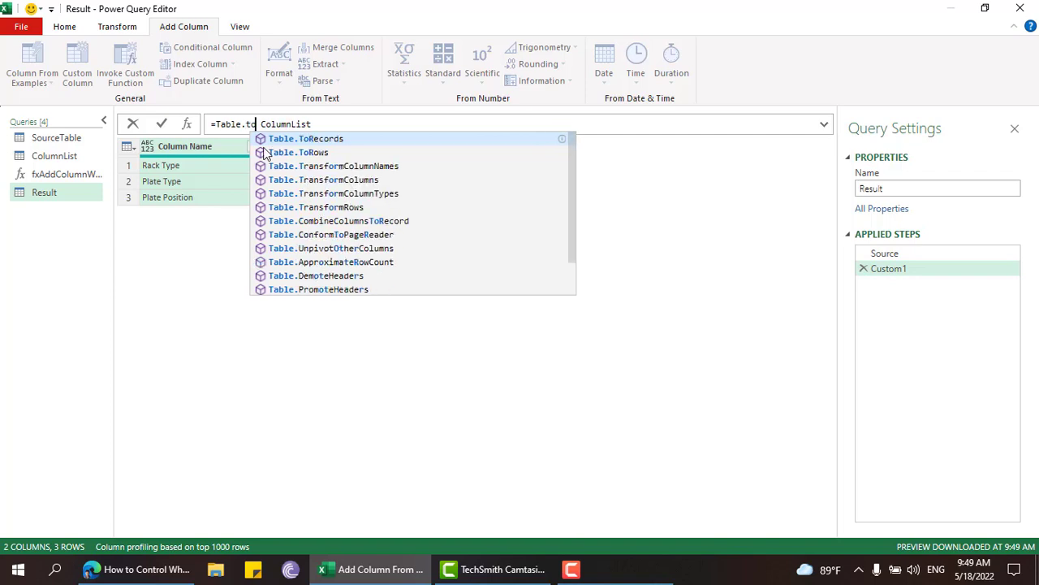
{"action": "key", "text": "Escape"}
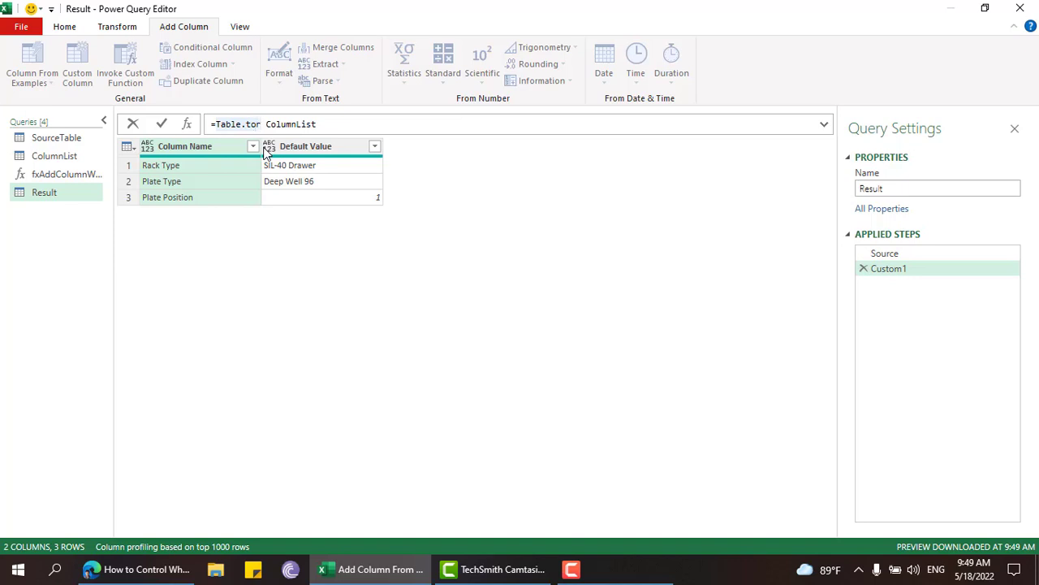
{"action": "type", "text": "o"}
{"action": "key", "text": "Tab"}
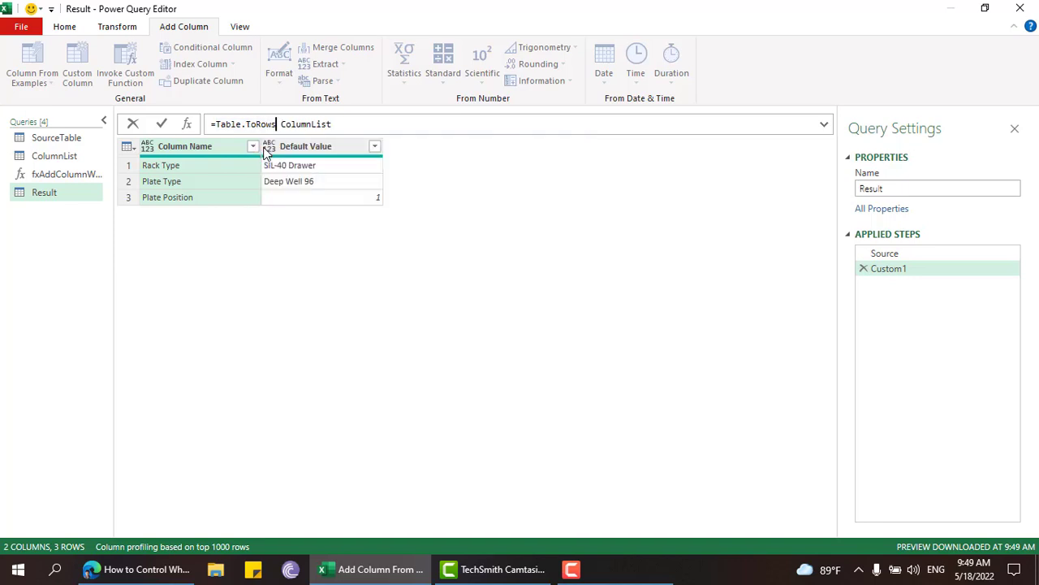
{"action": "type", "text": "("}
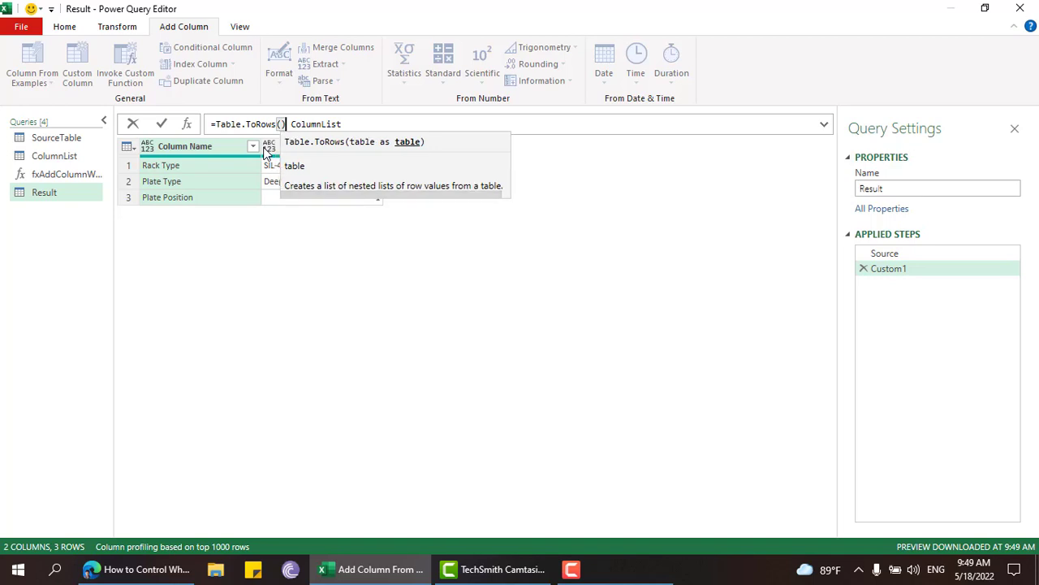
{"action": "type", "text": ")"}
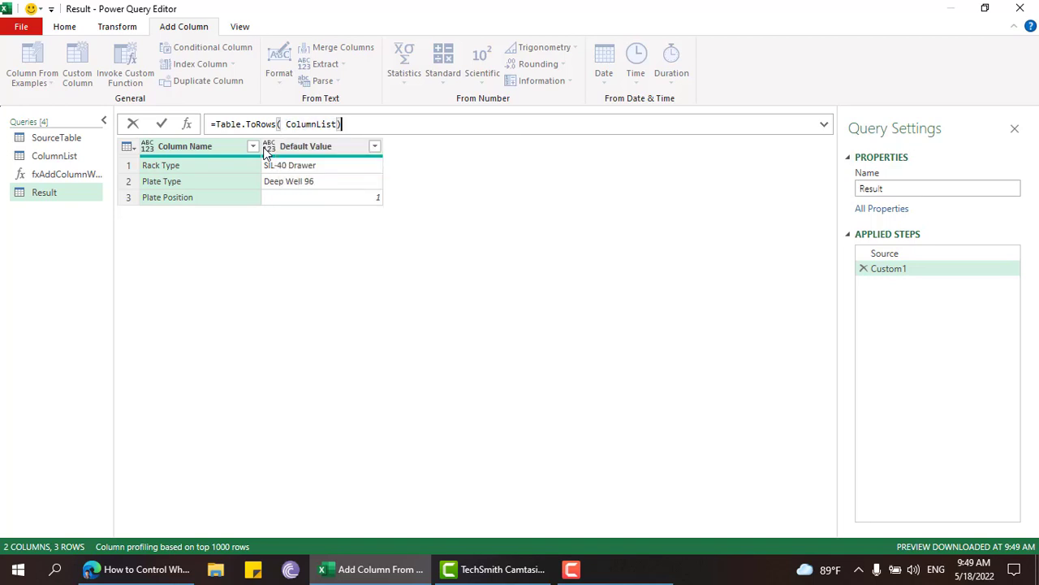
{"action": "key", "text": "Return"}
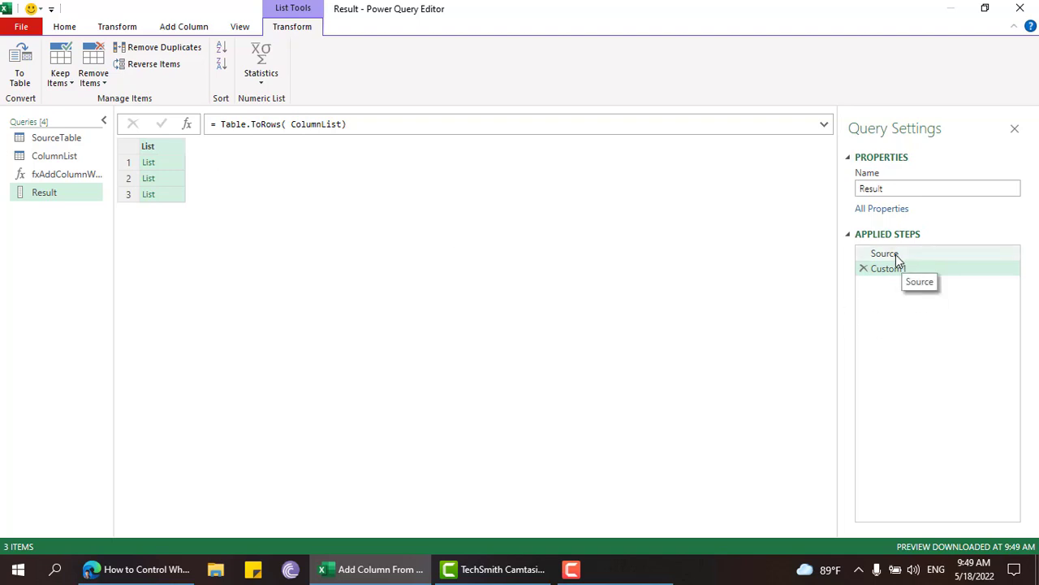
Preview the contents of each of the three nested lists in the Custom1 step
{"action": "left_click", "coordinate": [165, 168]}
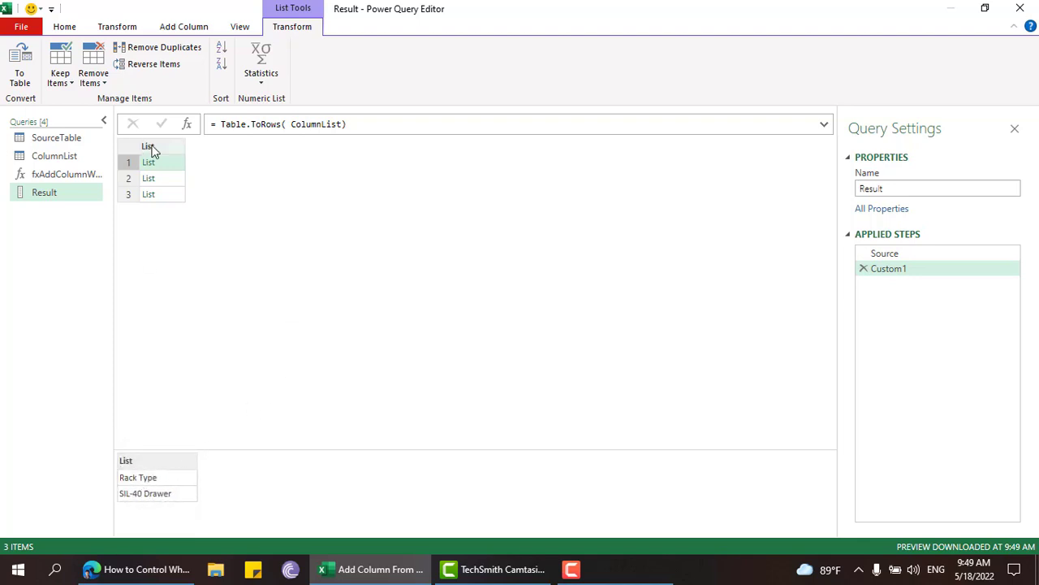
{"action": "left_click", "coordinate": [160, 178]}
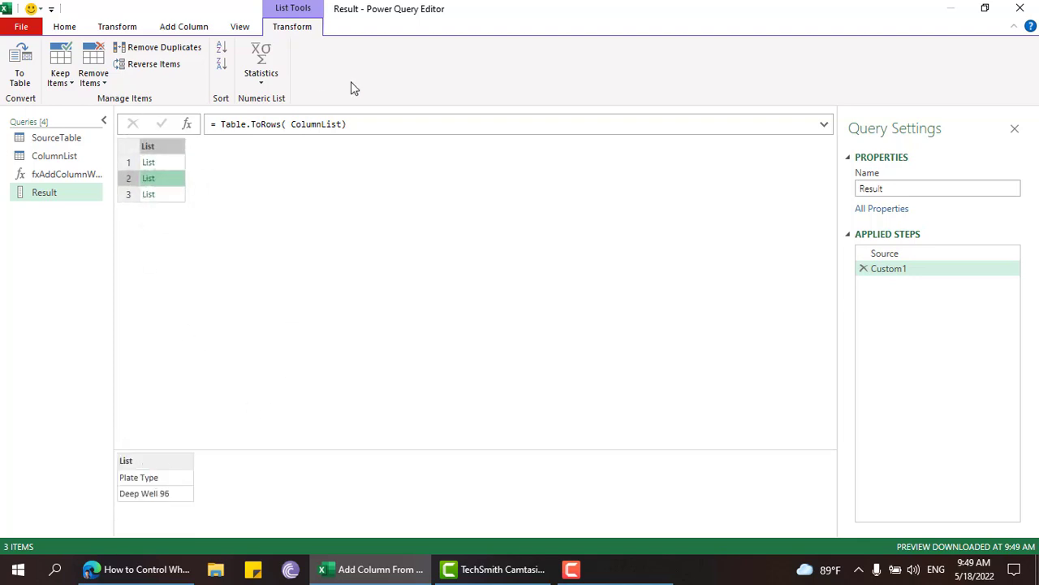
{"action": "left_click", "coordinate": [175, 196]}
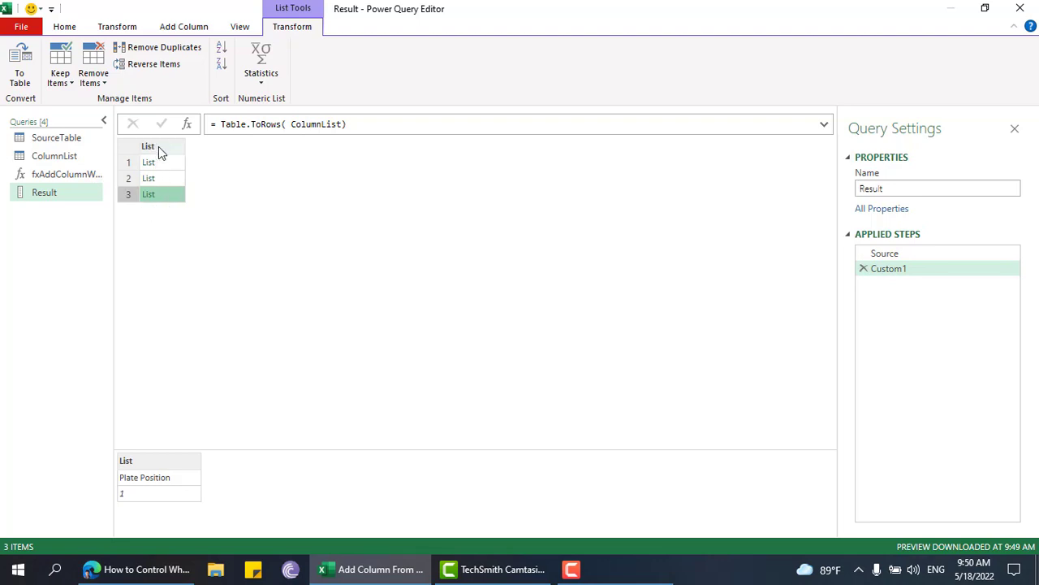
Remove the extra space before ColumnList so the Custom1 formula reads Table.ToRows(ColumnList)
{"action": "left_click", "coordinate": [291, 123]}
{"action": "key", "text": "BackSpace"}
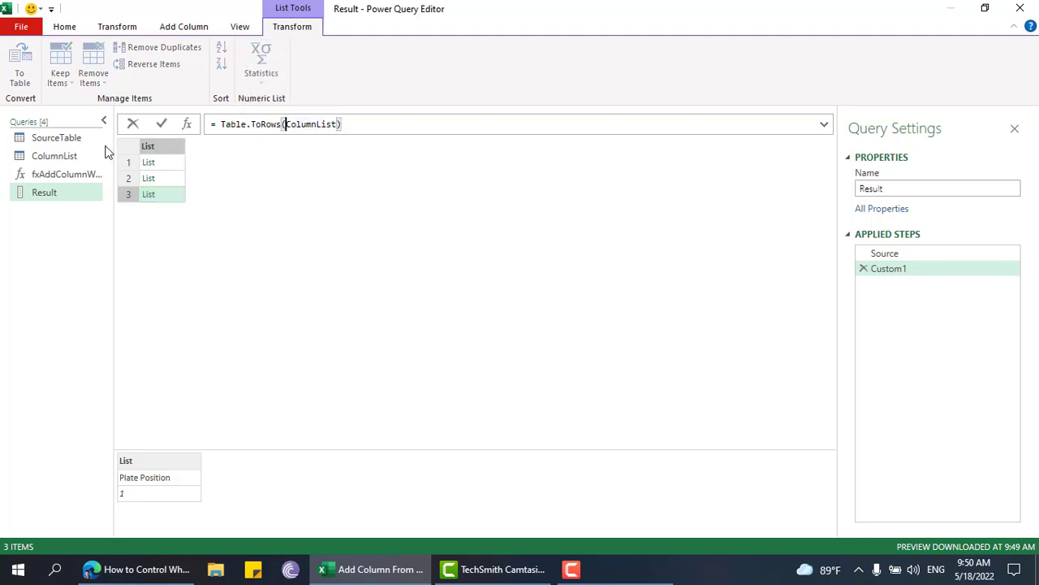
{"action": "left_click", "coordinate": [479, 119]}
{"action": "key", "text": "Return"}
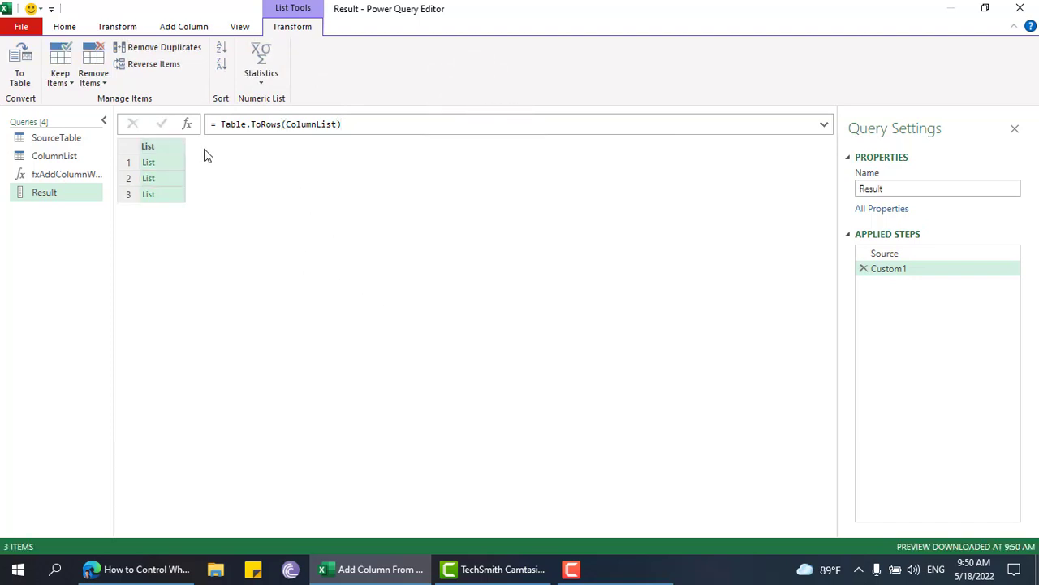
Add another custom step and begin a List.Accumulate formula with Custom1 as the list and Source as the seed
{"action": "left_click", "coordinate": [186, 124]}
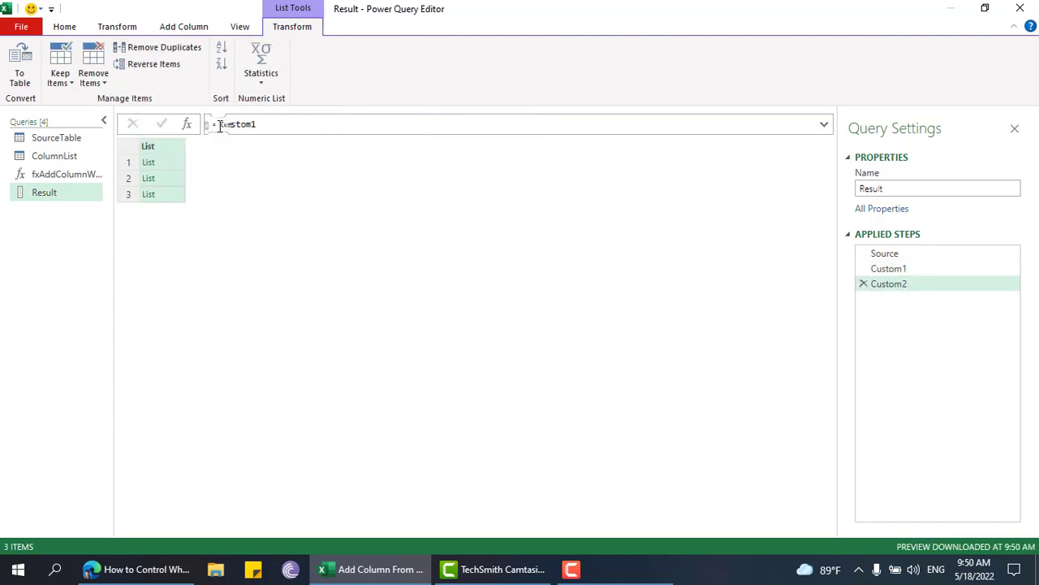
{"action": "left_click", "coordinate": [219, 124]}
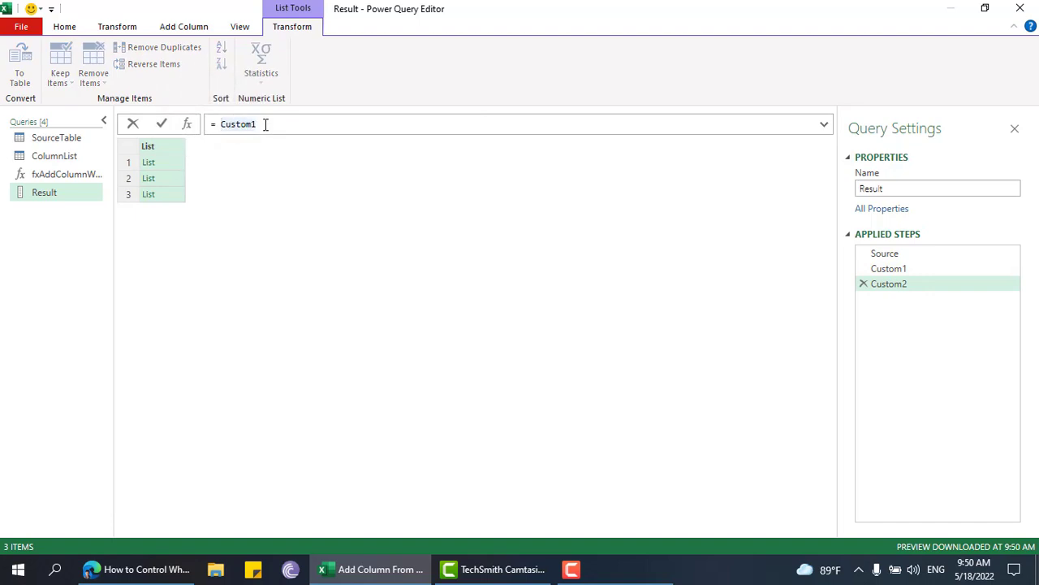
{"action": "type", "text": "List."}
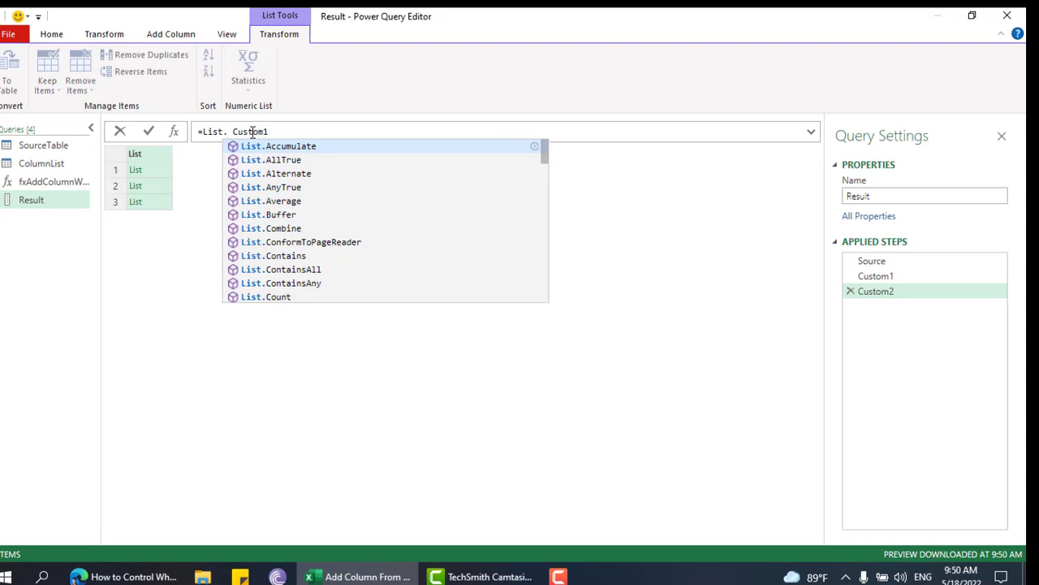
{"action": "key", "text": "Tab"}
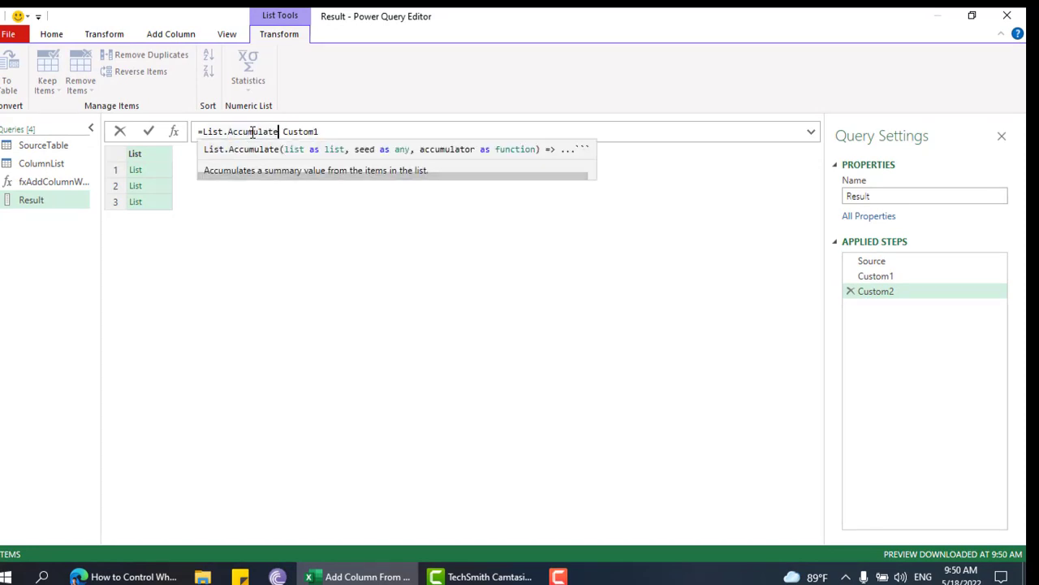
{"action": "type", "text": "("}
{"action": "key", "text": "Delete"}
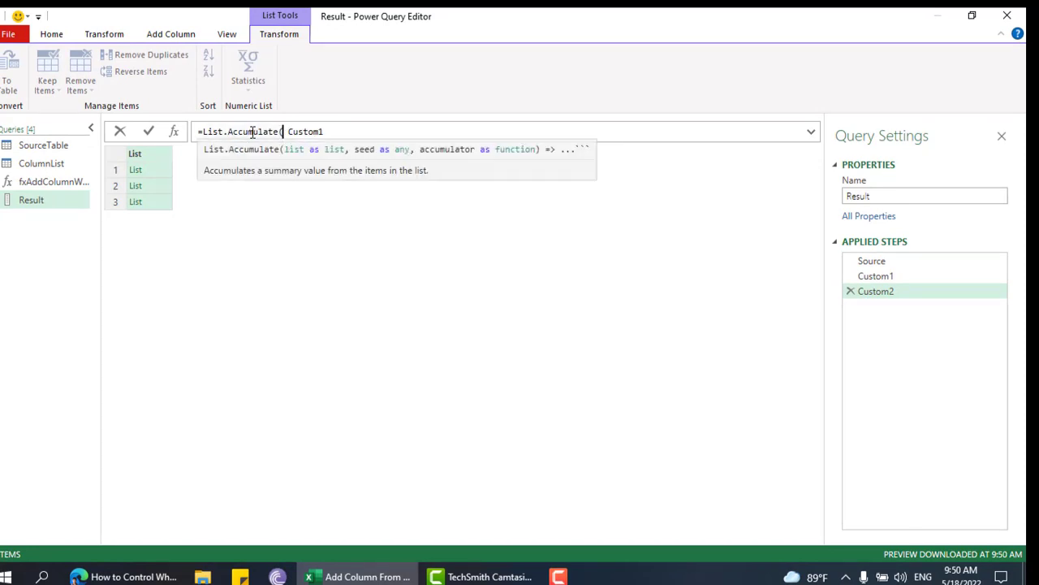
{"action": "key", "text": "End"}
{"action": "type", "text": ","}
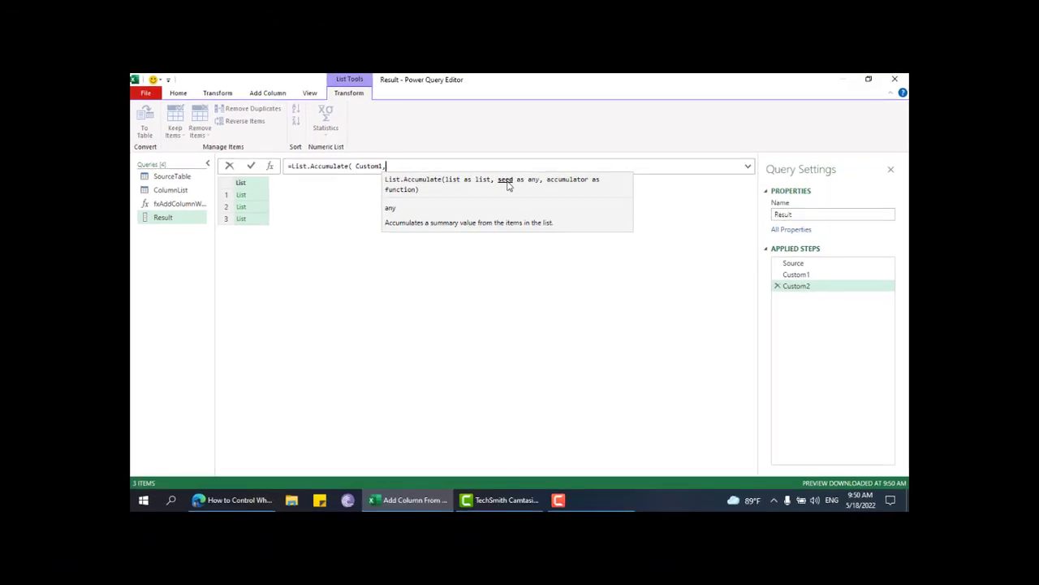
{"action": "type", "text": "S"}
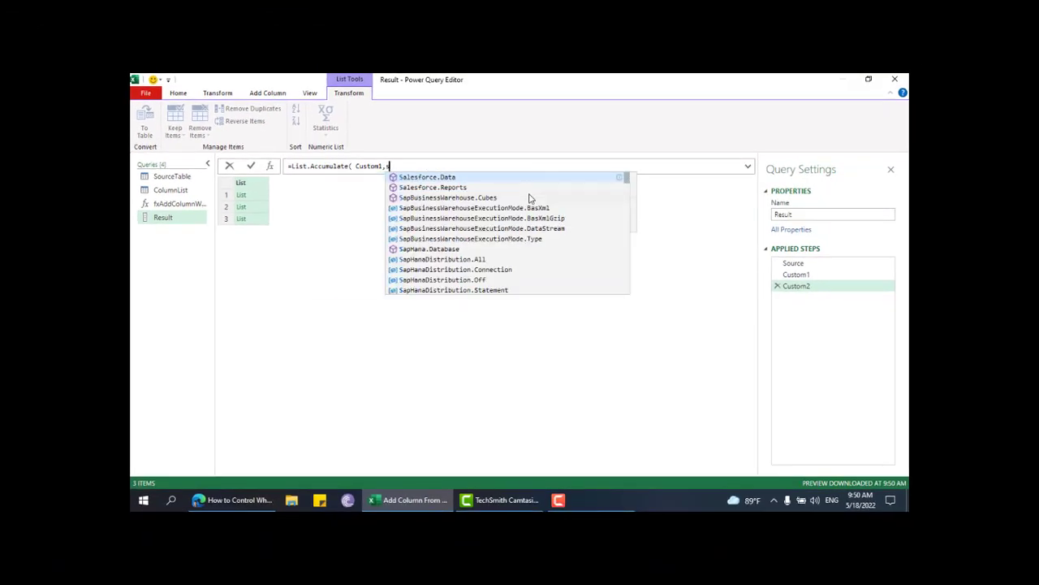
{"action": "type", "text": "ource,"}
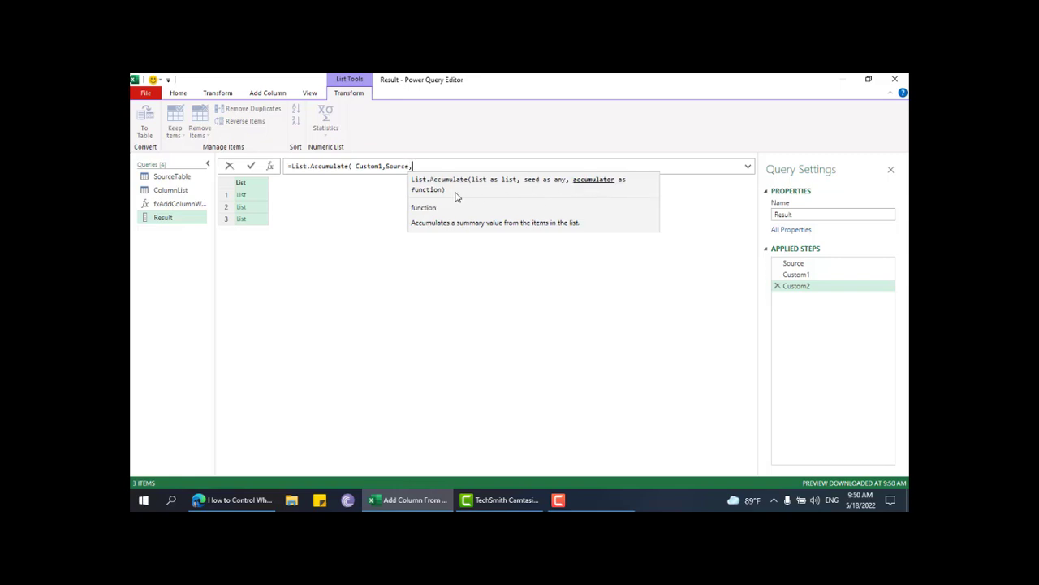
Start the accumulator function in List.Accumulate with TableOnWhichColumnWillBeAdded as its first parameter
{"action": "type", "text": "("}
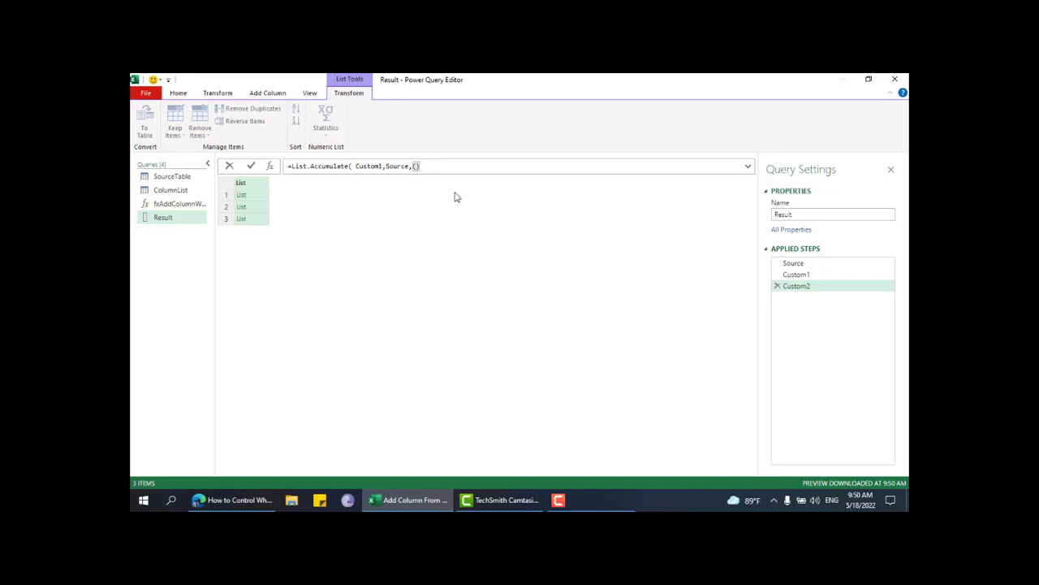
{"action": "key", "text": "ctrl+space"}
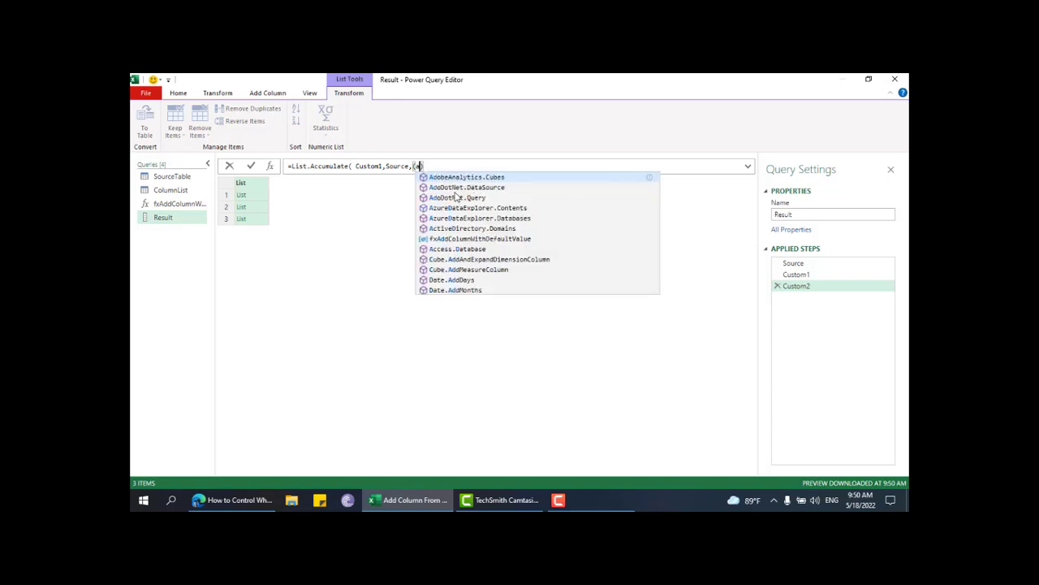
{"action": "scroll", "coordinate": [454, 197], "scroll_direction": "down", "scroll_amount": 1}
{"action": "key", "text": "Escape"}
{"action": "type", "text": "T"}
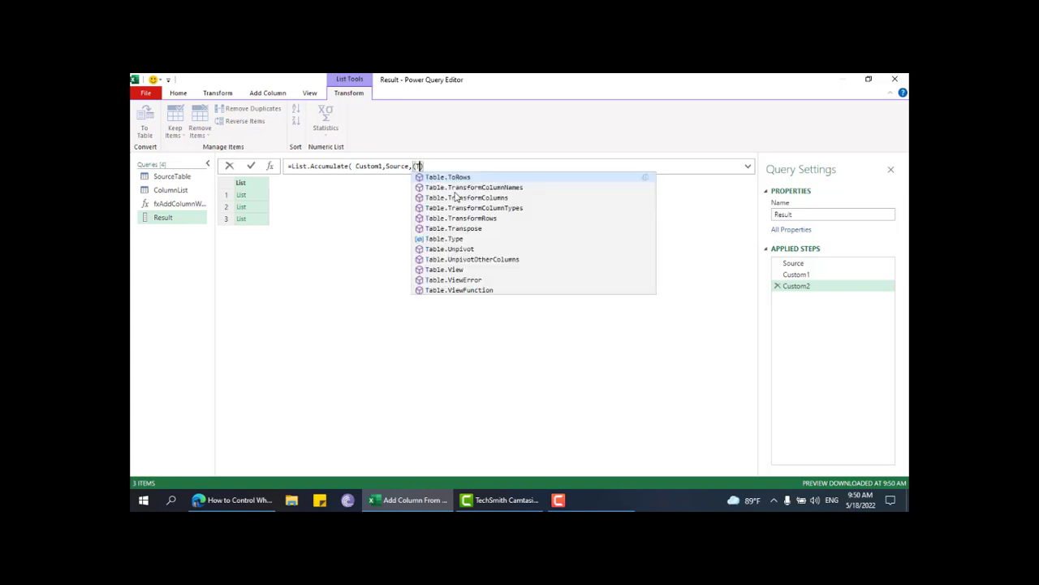
{"action": "type", "text": "ableOnwHICH"}
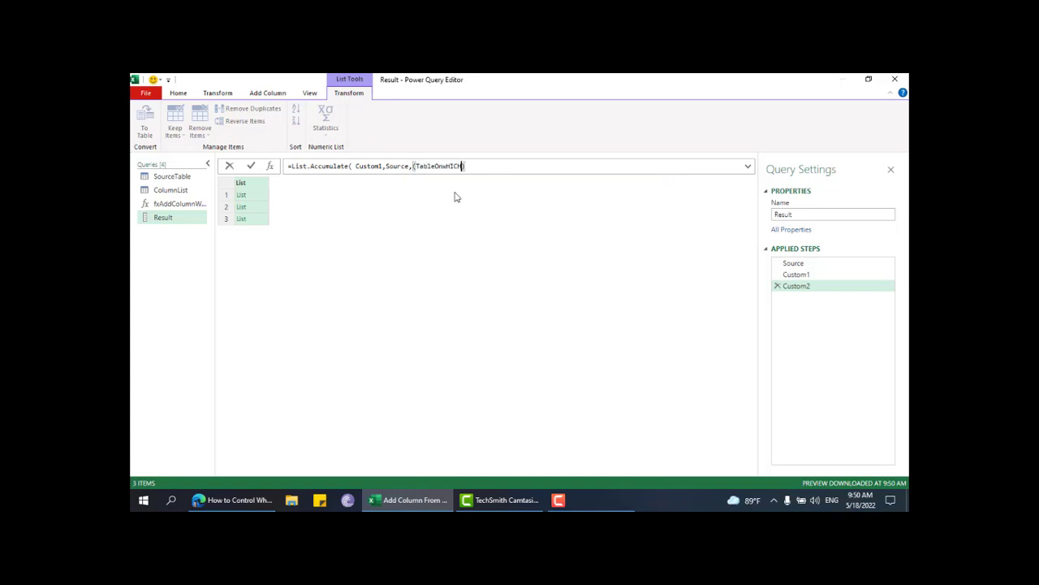
{"action": "key", "text": "BackSpace"}
{"action": "key", "text": "BackSpace"}
{"action": "key", "text": "BackSpace"}
{"action": "key", "text": "BackSpace"}
{"action": "key", "text": "BackSpace"}
{"action": "type", "text": "w"}
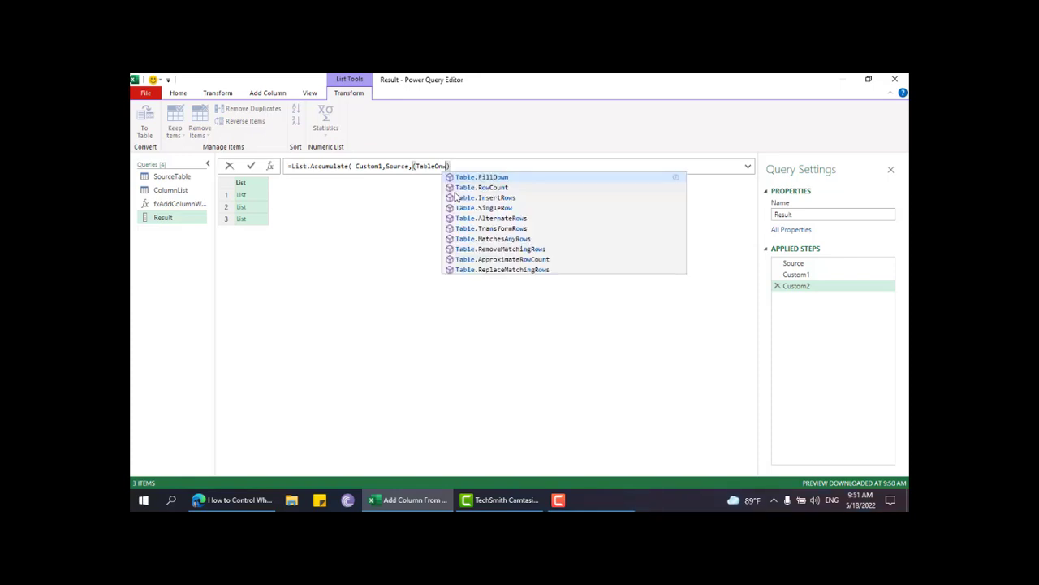
{"action": "key", "text": "BackSpace"}
{"action": "type", "text": "Wh"}
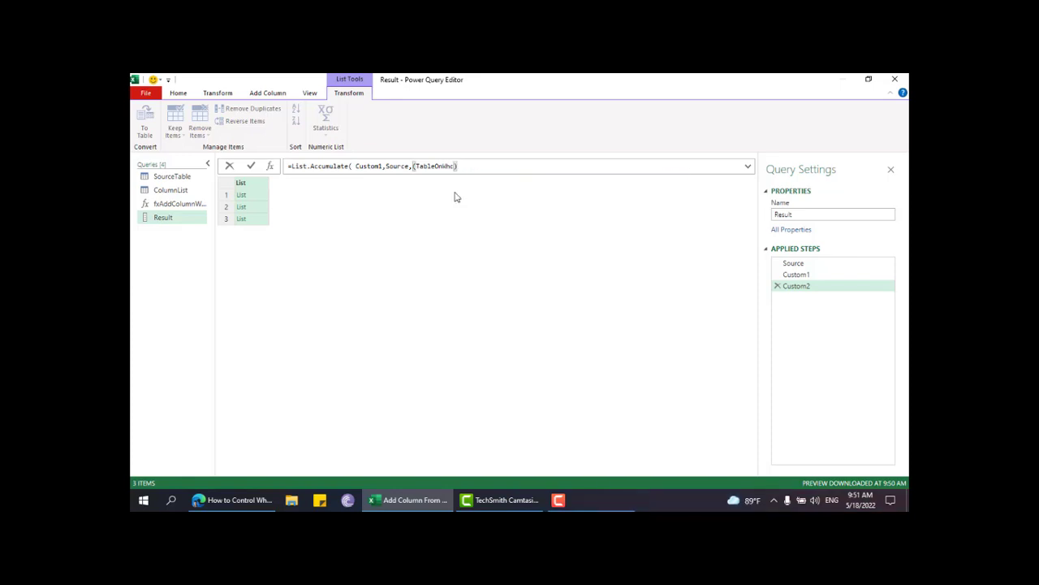
{"action": "type", "text": "ic"}
{"action": "type", "text": "hColumnWill"}
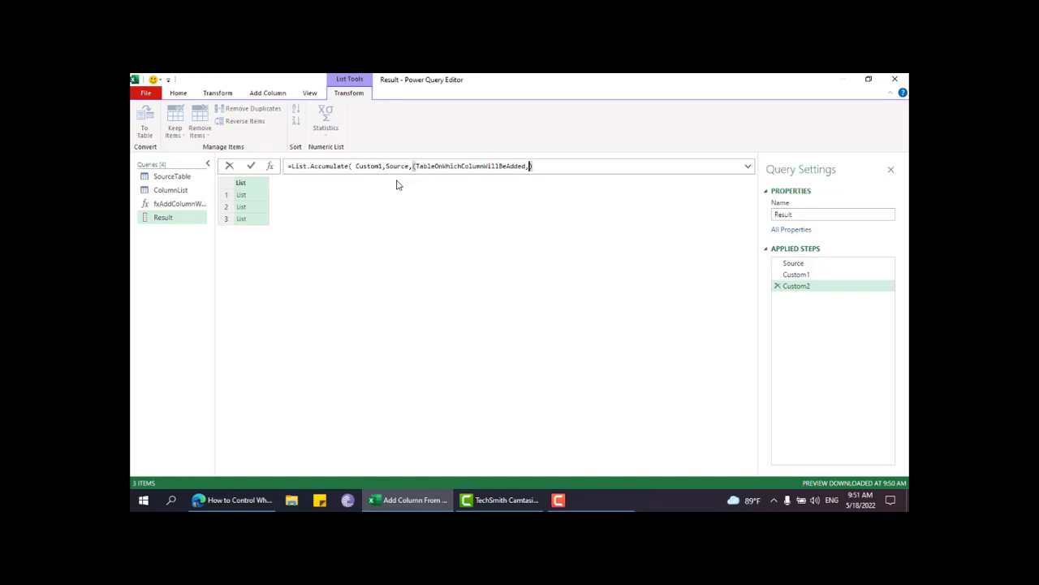
Add ColumnDetails as the accumulator's second parameter and start the function body with Table.AddColumn
{"action": "type", "text": "ColumnD"}
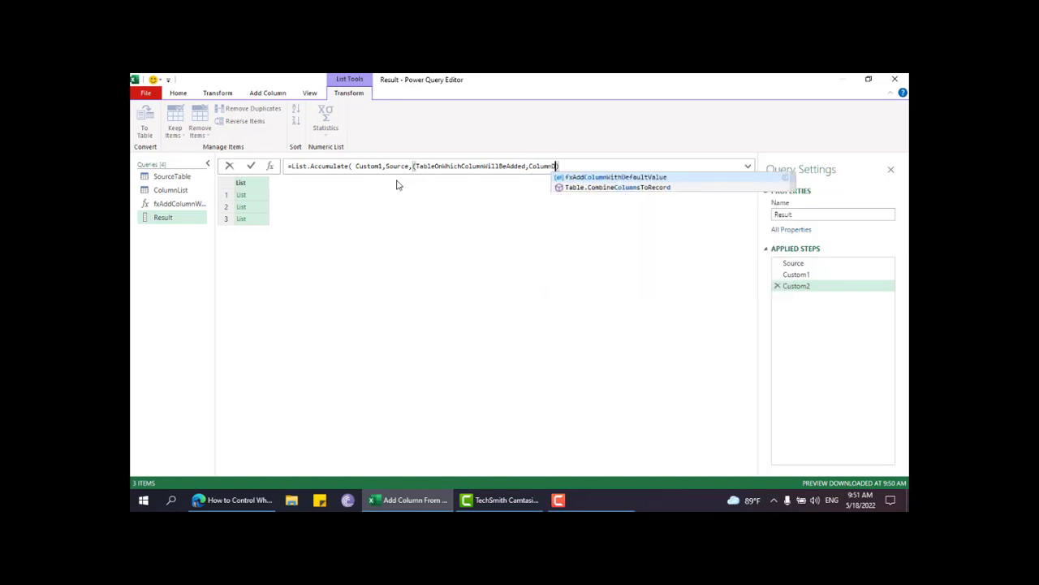
{"action": "type", "text": "etails"}
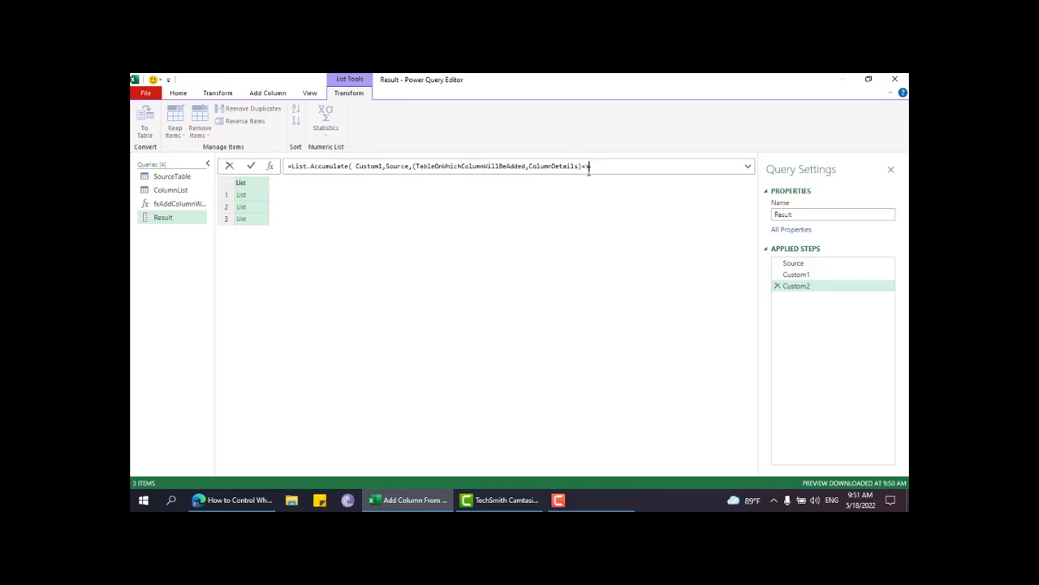
{"action": "type", "text": "Table"}
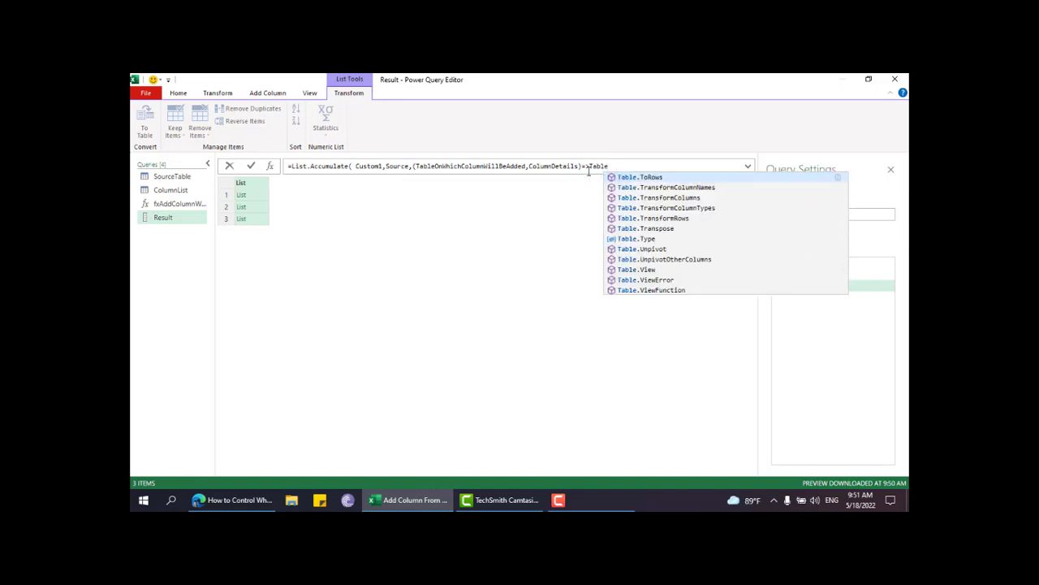
{"action": "type", "text": ".Add"}
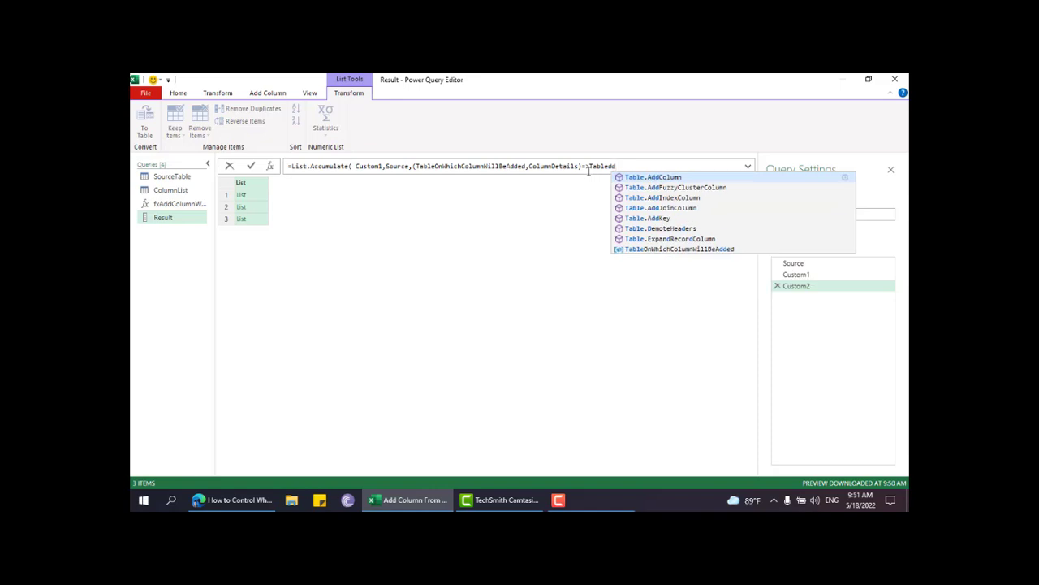
{"action": "type", "text": "Column("}
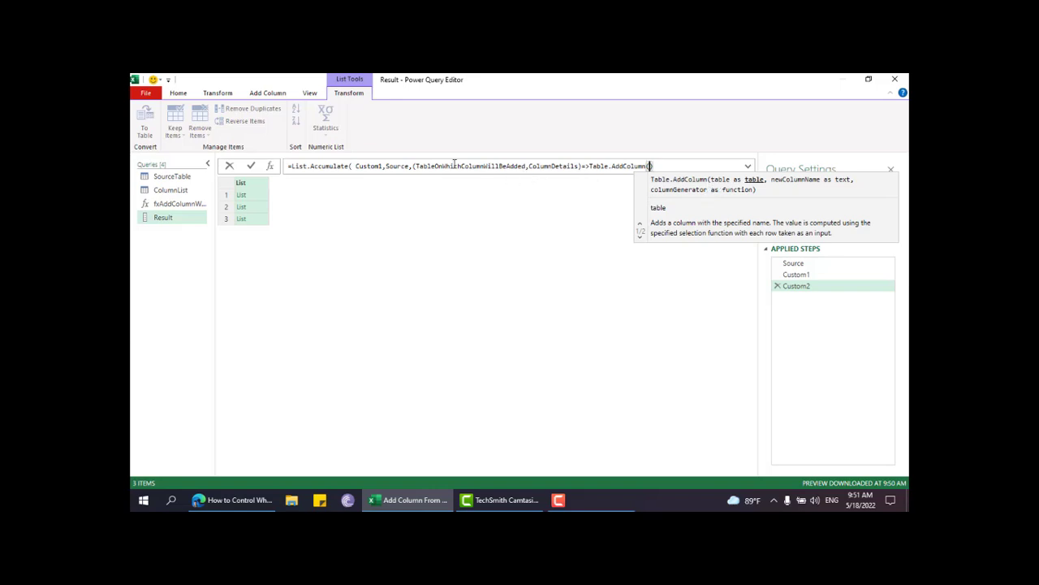
Pass TableOnWhichColumnWillBeAdded as the table argument of Table.AddColumn and expand the formula view
{"action": "type", "text": "Tableon"}
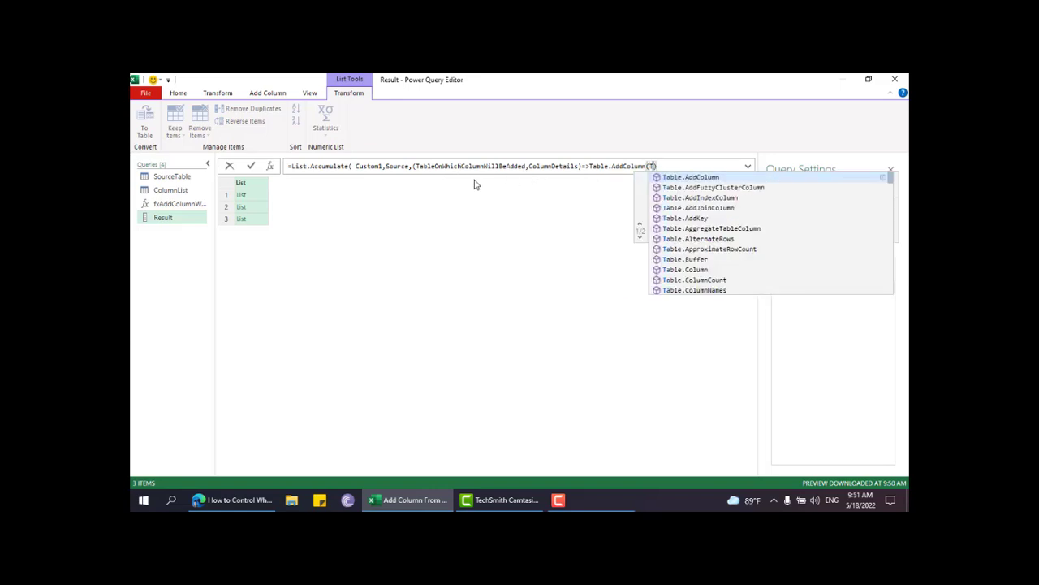
{"action": "key", "text": "Tab"}
{"action": "type", "text": ","}
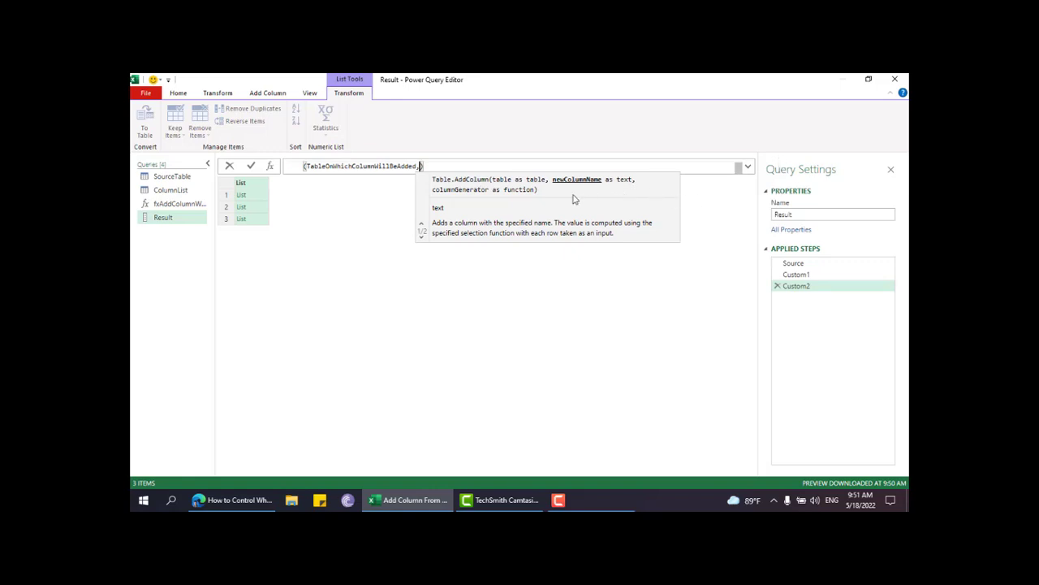
{"action": "left_click", "coordinate": [748, 167]}
{"action": "left_click", "coordinate": [504, 177]}
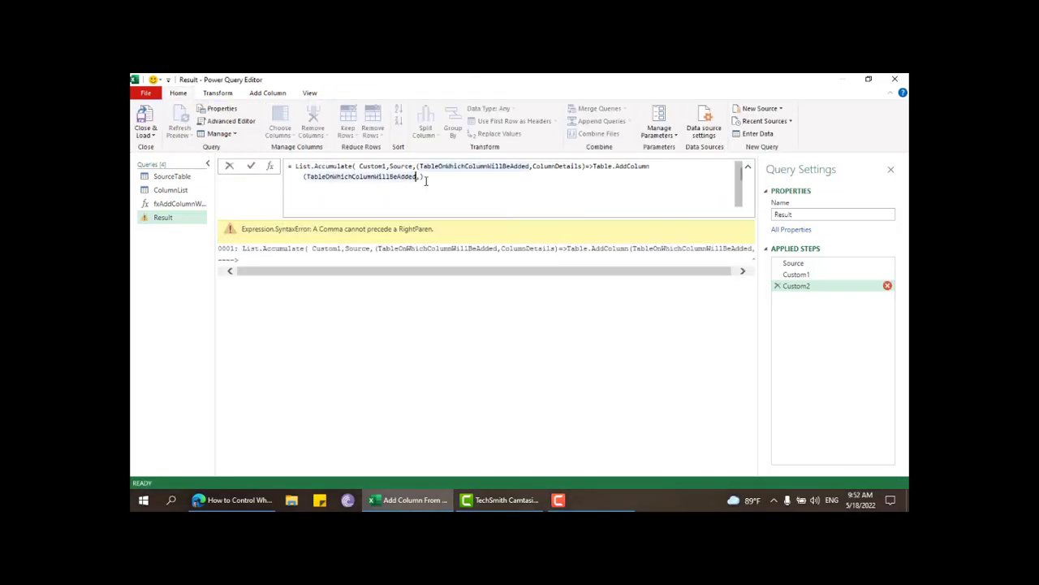
{"action": "left_click", "coordinate": [420, 178]}
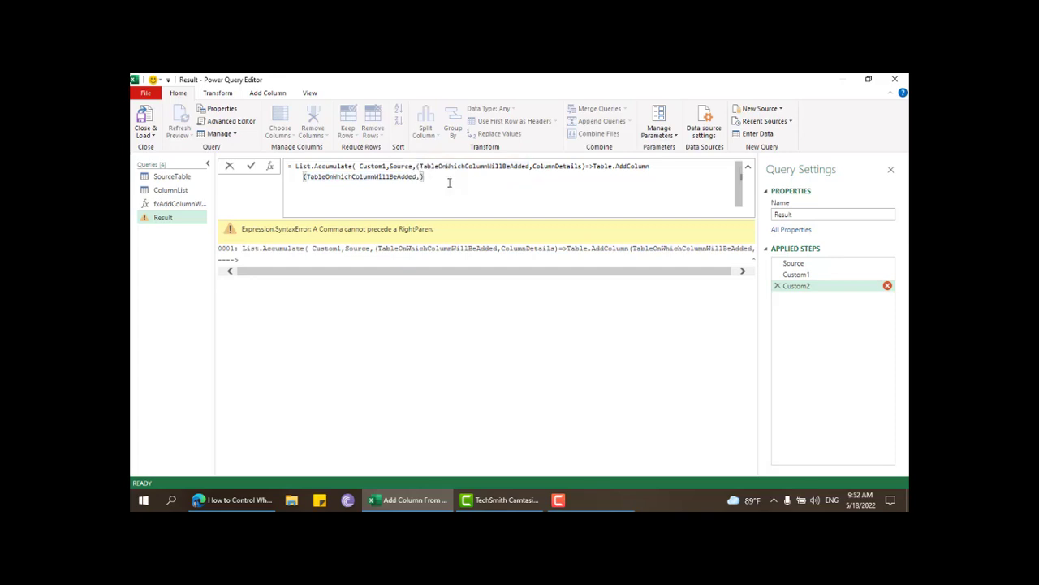
Set the new column name argument of Table.AddColumn to ColumnDetails{0}
{"action": "type", "text": "Colu"}
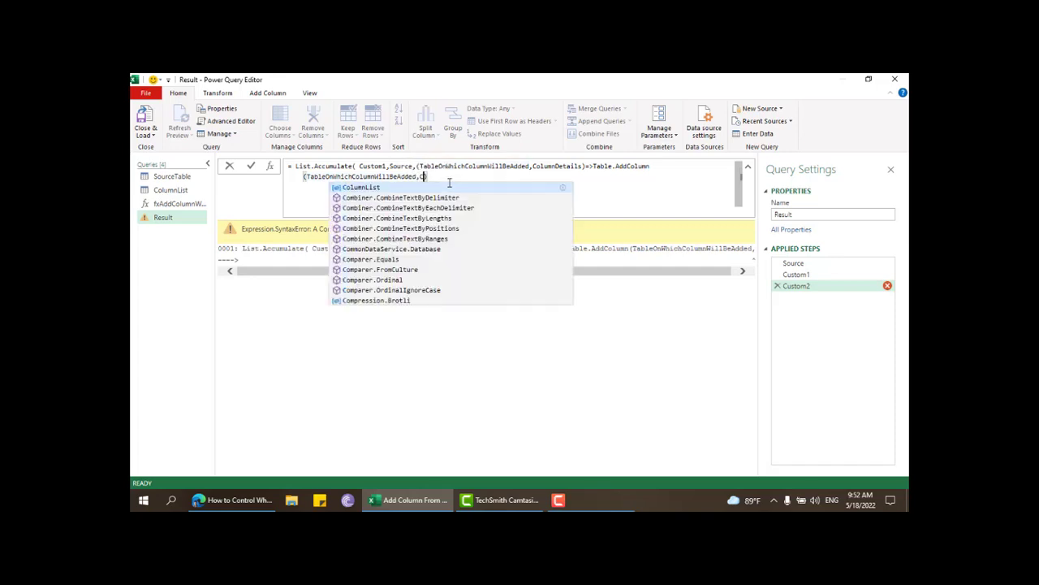
{"action": "type", "text": "mnDetails"}
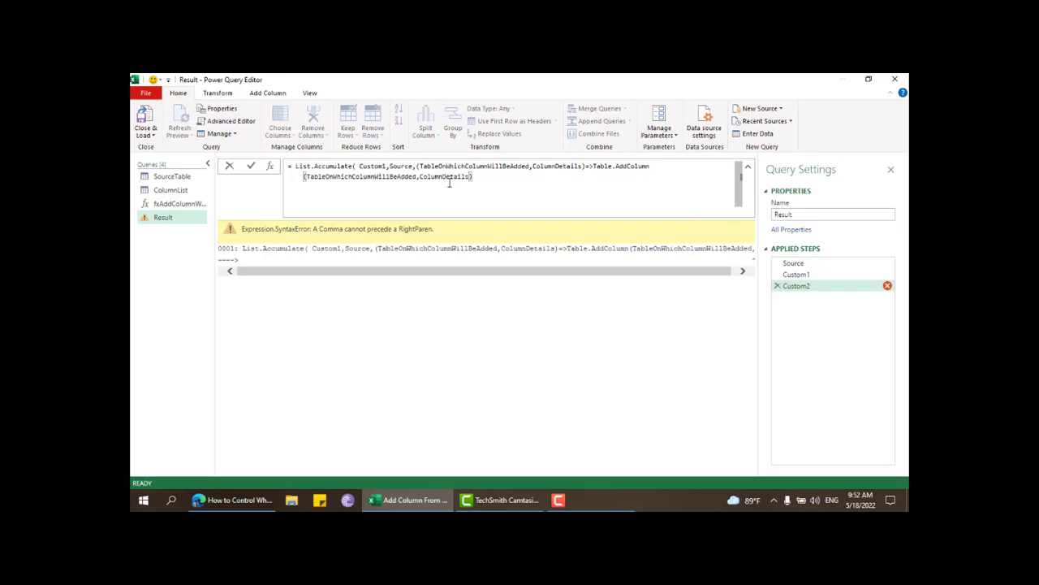
{"action": "type", "text": "("}
{"action": "type", "text": "0)"}
{"action": "type", "text": ","}
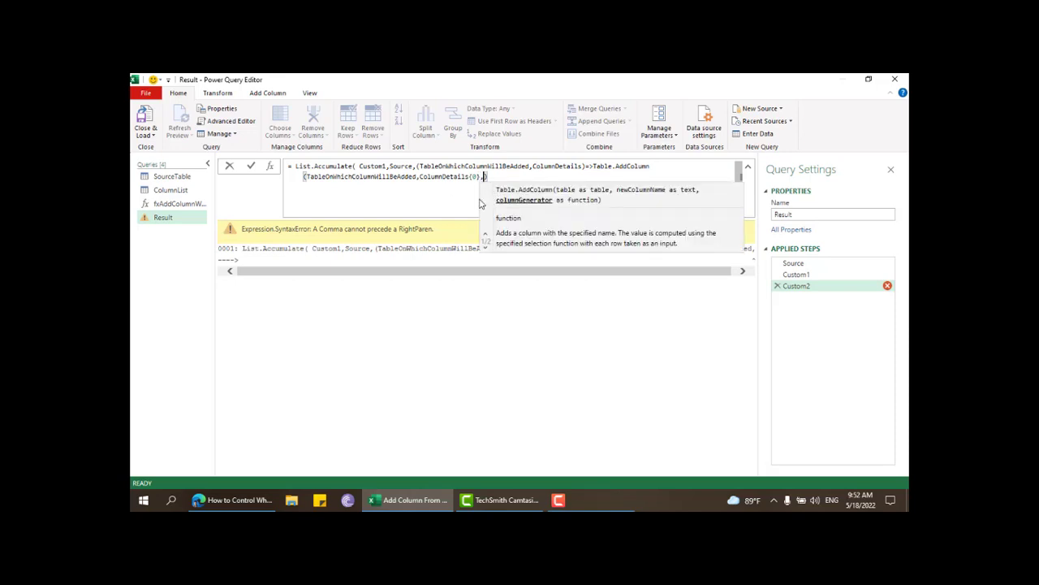
Set the column generator to each ColumnDetails{1}, close the List.Accumulate formula and apply it
{"action": "type", "text": "eac"}
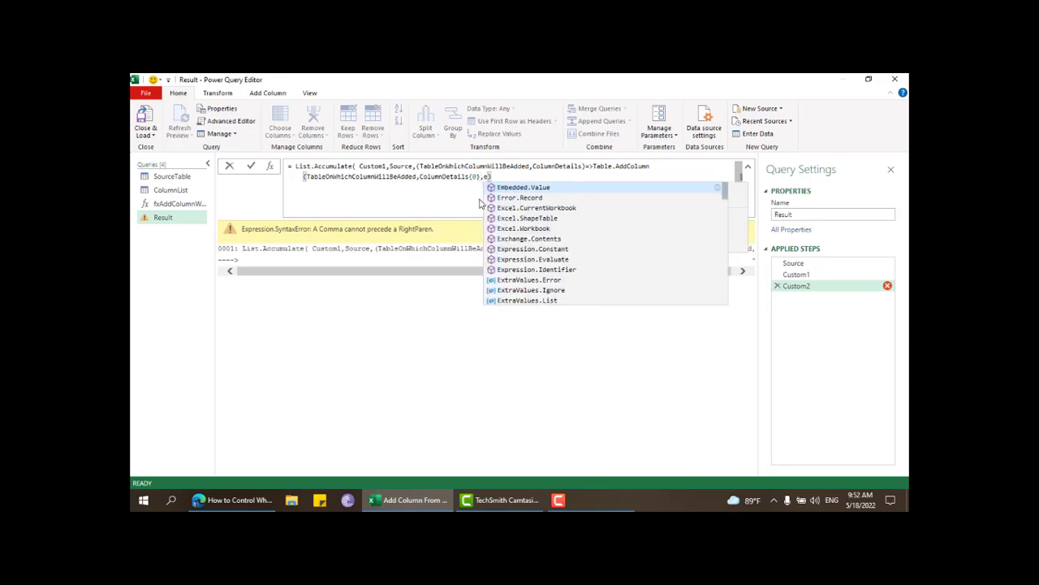
{"action": "type", "text": "h "}
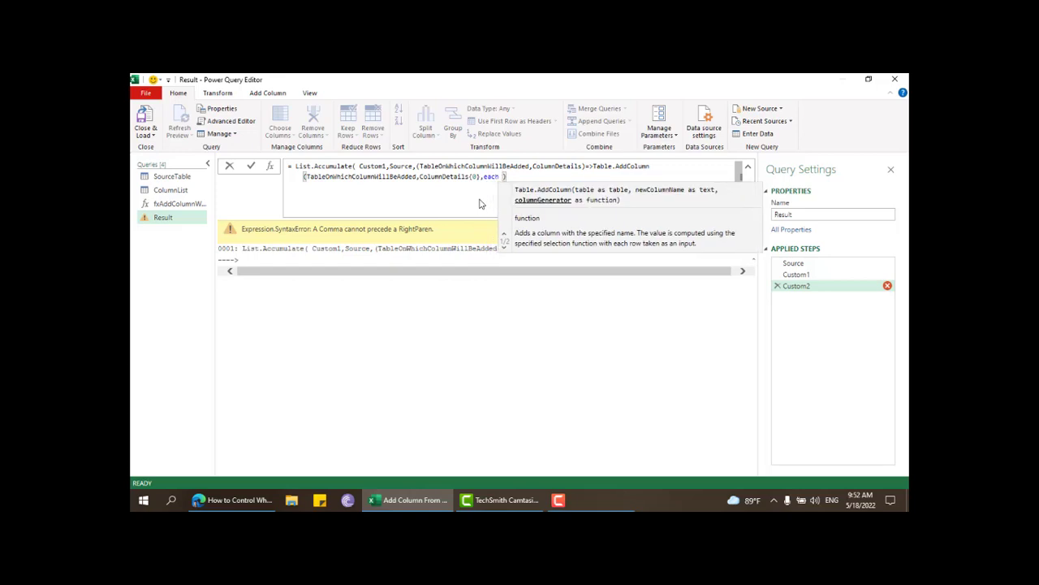
{"action": "type", "text": "ColumnDetails"}
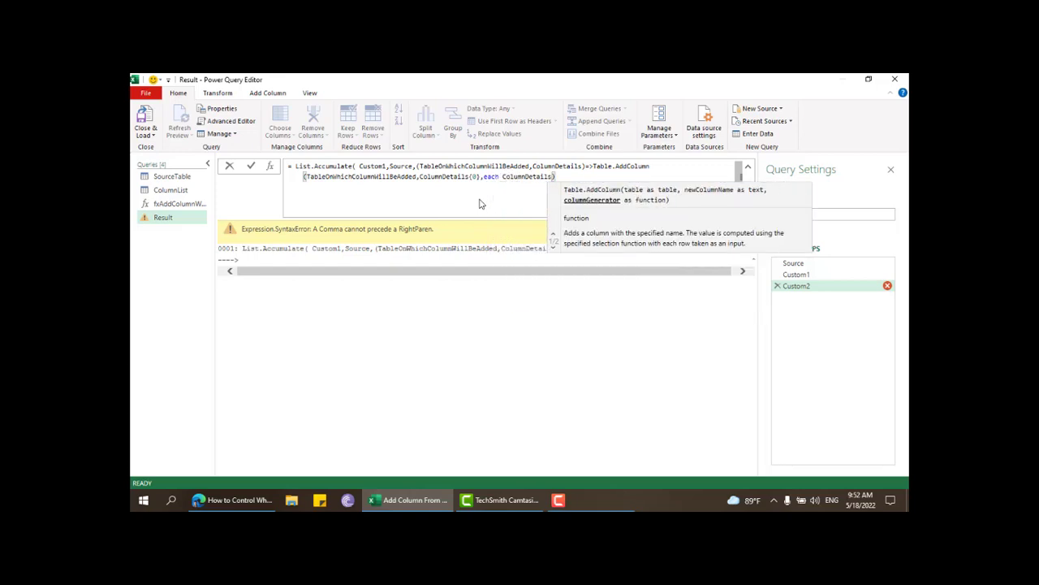
{"action": "type", "text": "{1})"}
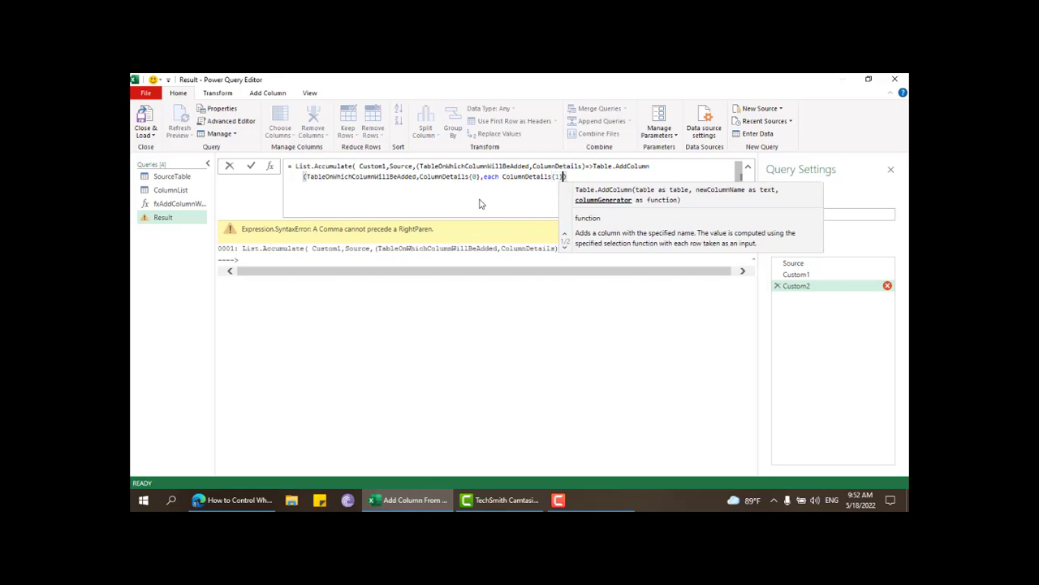
{"action": "type", "text": ")"}
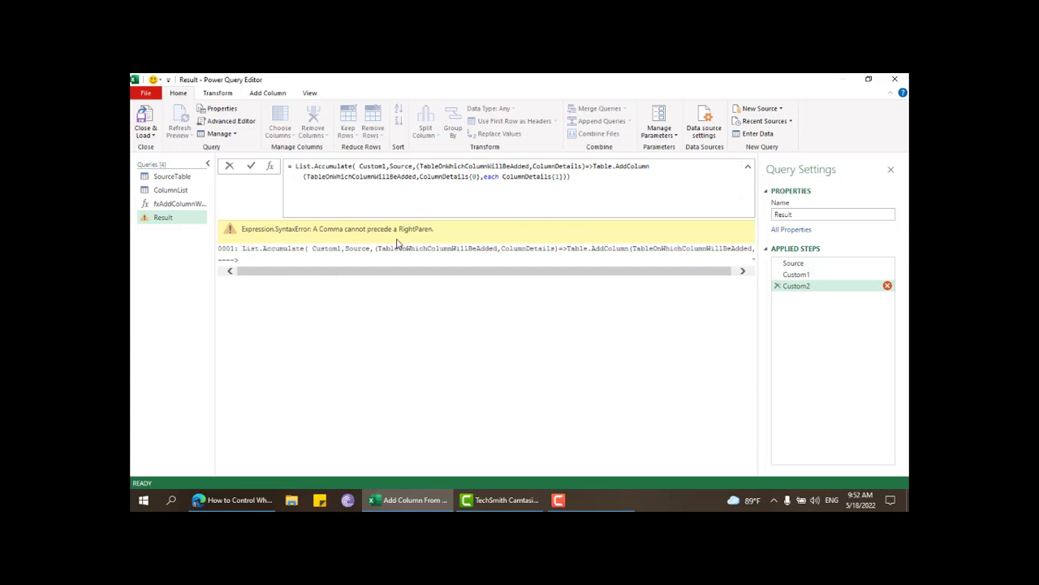
{"action": "left_click", "coordinate": [439, 177]}
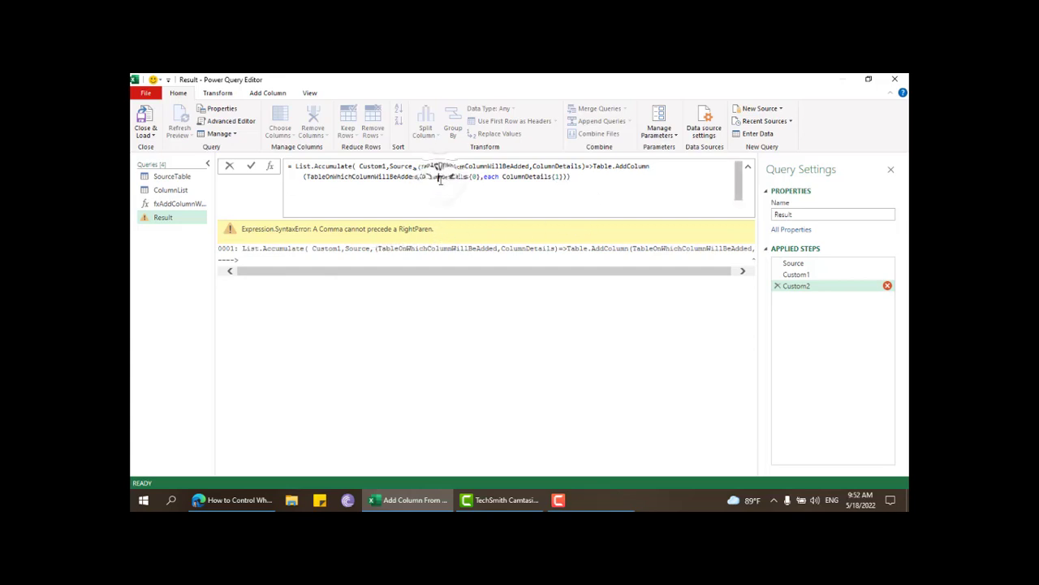
{"action": "left_click", "coordinate": [593, 177]}
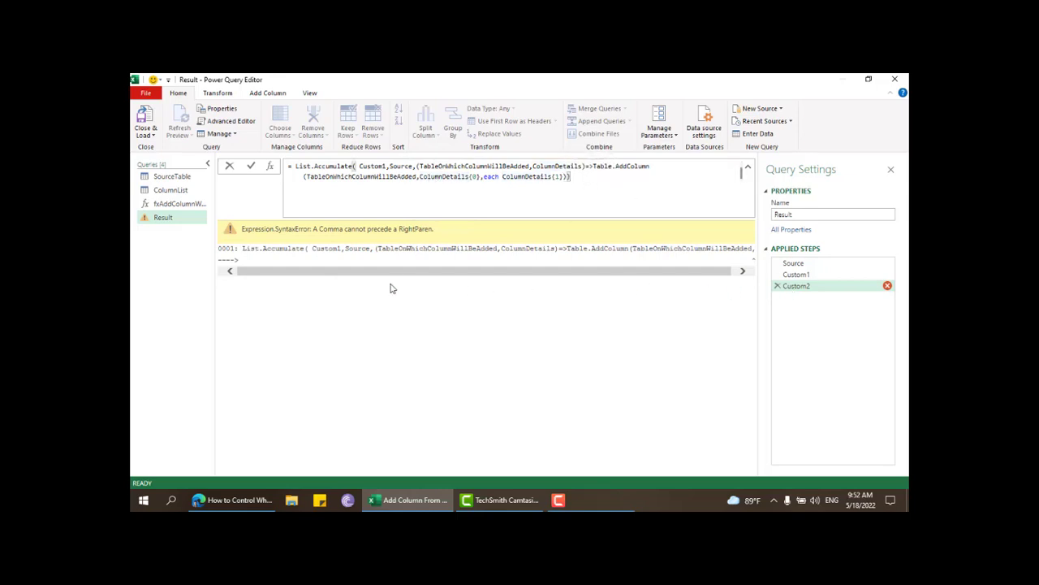
{"action": "left_click", "coordinate": [448, 270]}
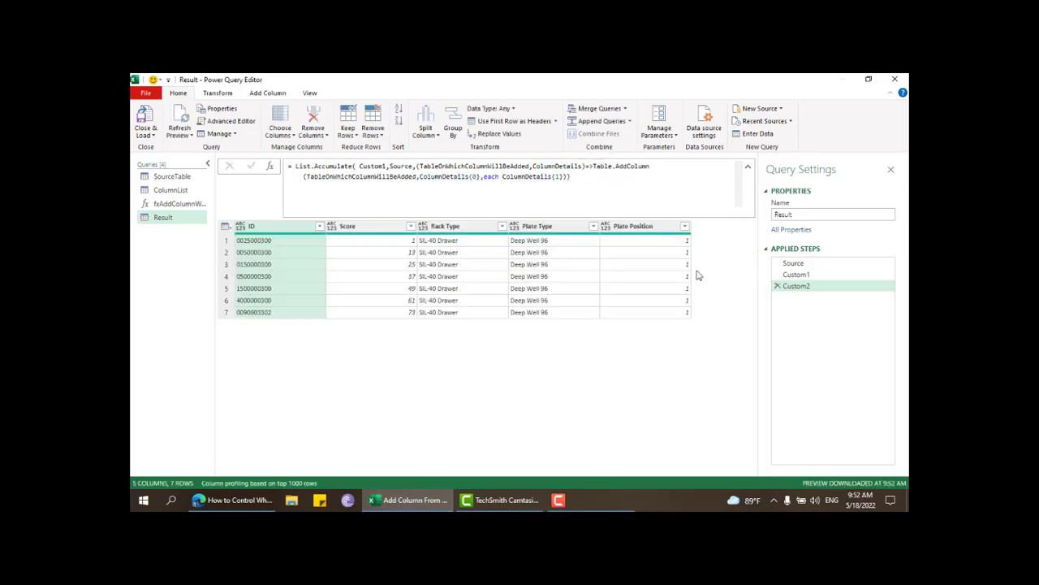
Review the added Rack Type, Plate Type and Plate Position columns and the each ColumnDetails{1} part of the formula
{"action": "left_click", "coordinate": [452, 214]}
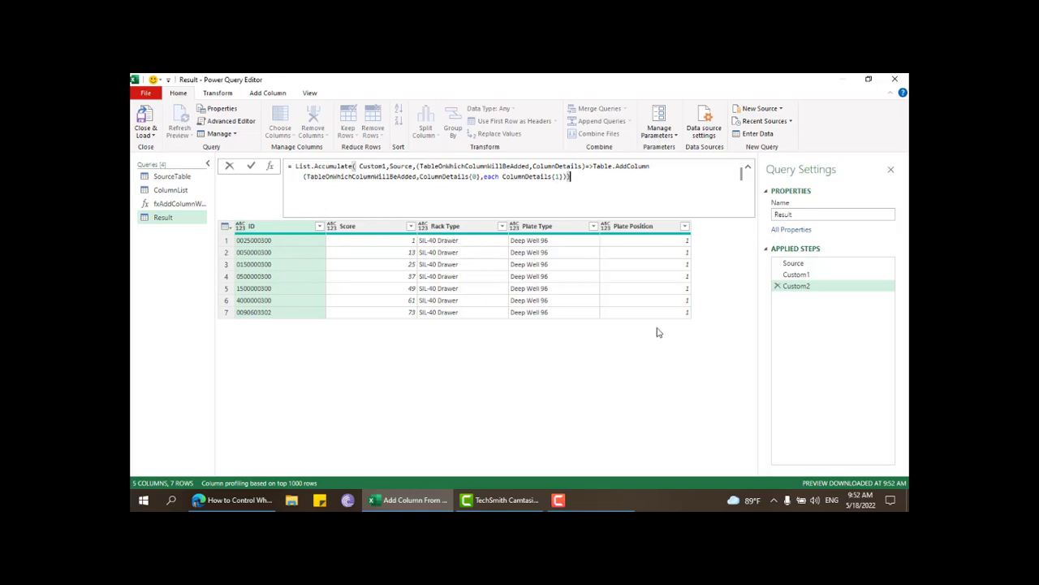
{"action": "left_click", "coordinate": [458, 242]}
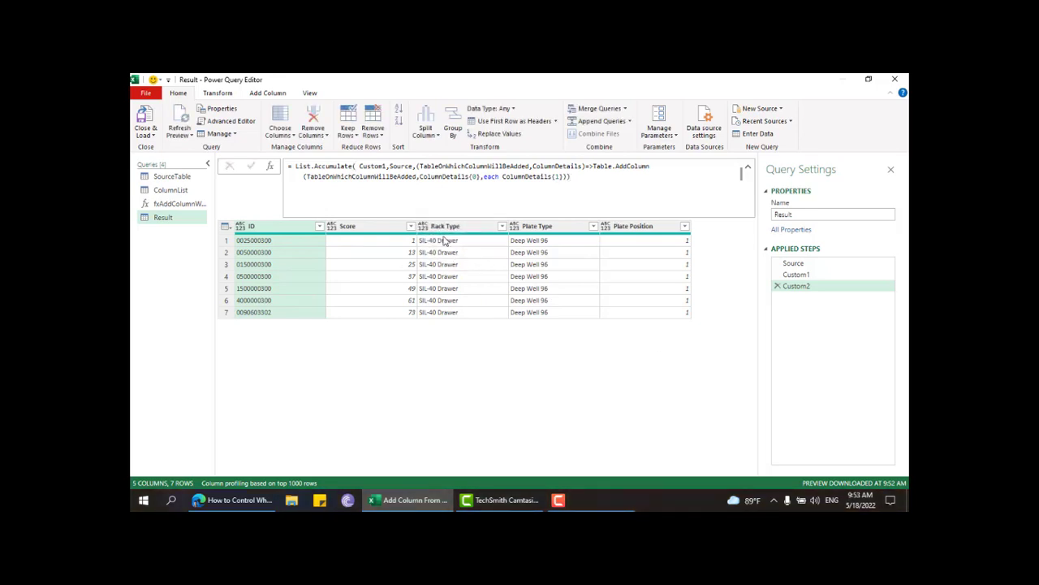
{"action": "left_click", "coordinate": [445, 226]}
{"action": "left_click", "coordinate": [538, 226]}
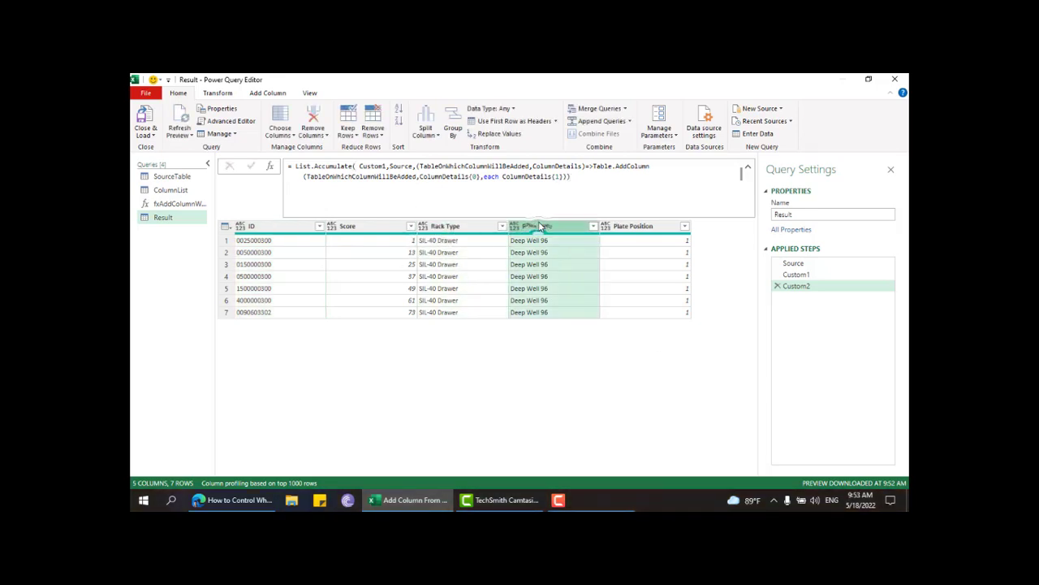
{"action": "left_click", "coordinate": [633, 227]}
{"action": "left_click", "coordinate": [457, 227]}
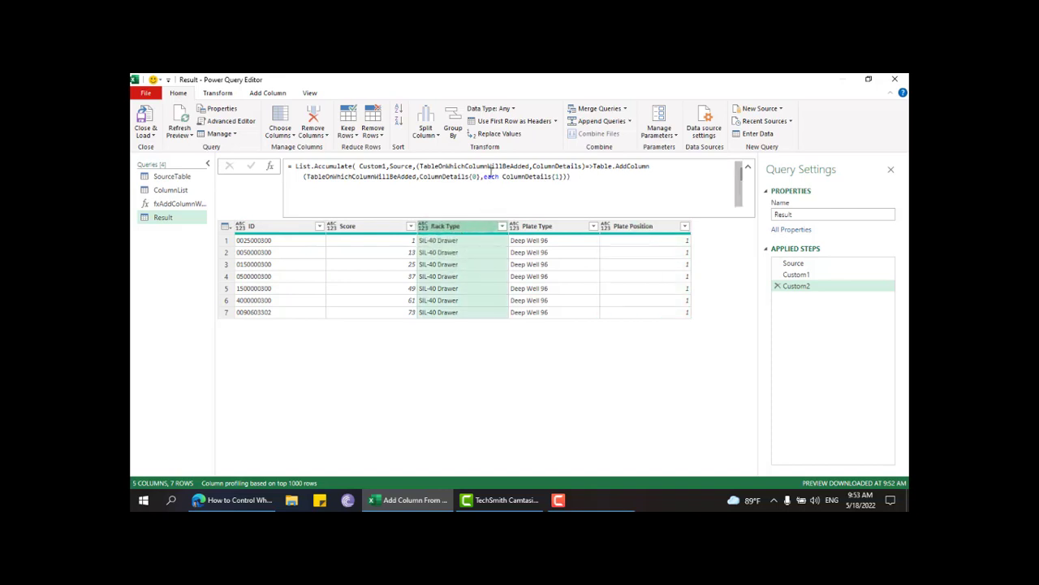
{"action": "left_click_drag", "start_coordinate": [484, 176], "coordinate": [572, 176]}
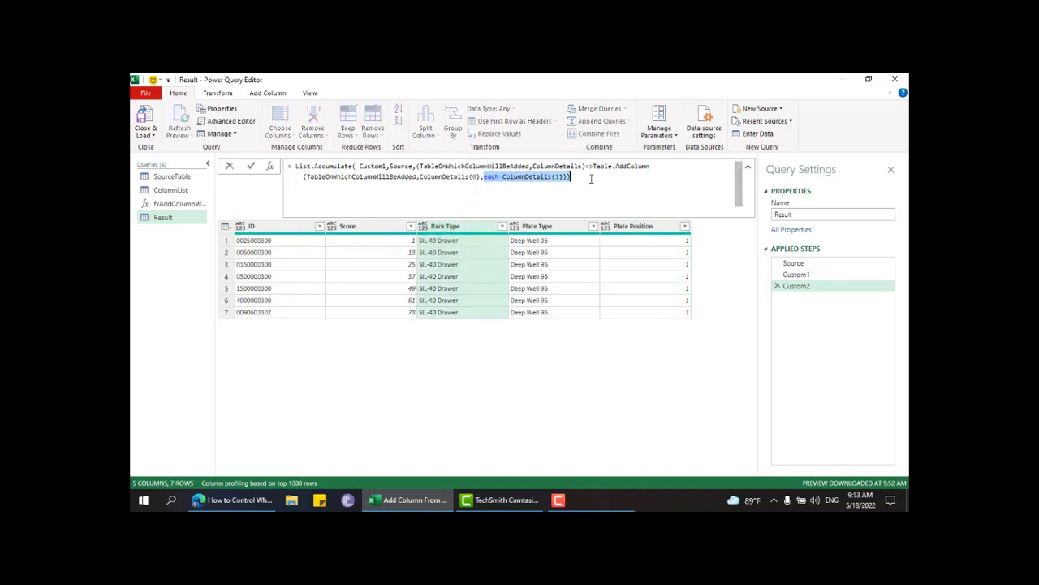
{"action": "left_click", "coordinate": [571, 177]}
{"action": "key", "text": "Return"}
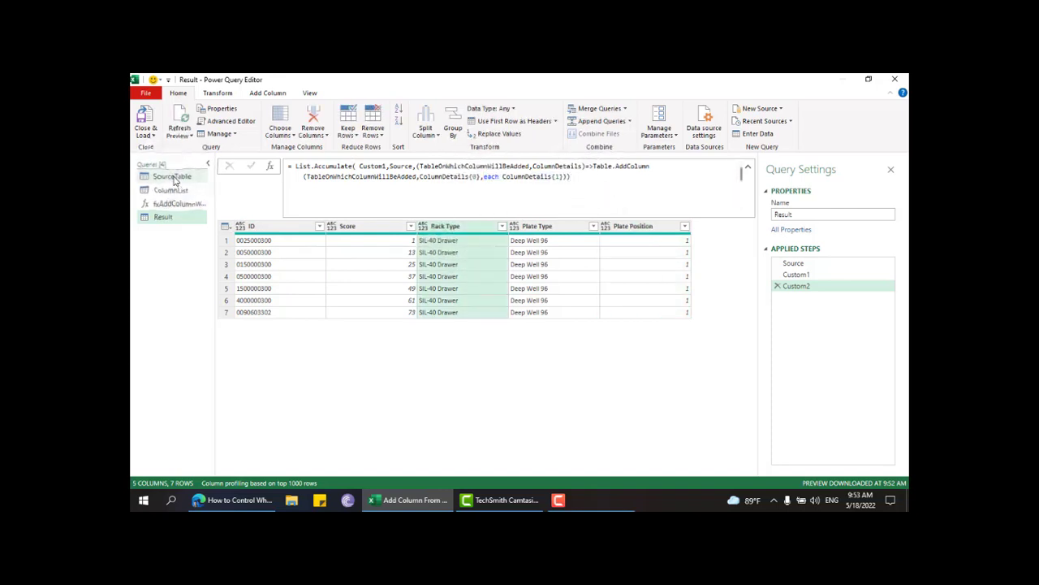
Add a custom column with the default name Custom and the text value "TOF" to the SourceTable query
{"action": "left_click", "coordinate": [172, 177]}
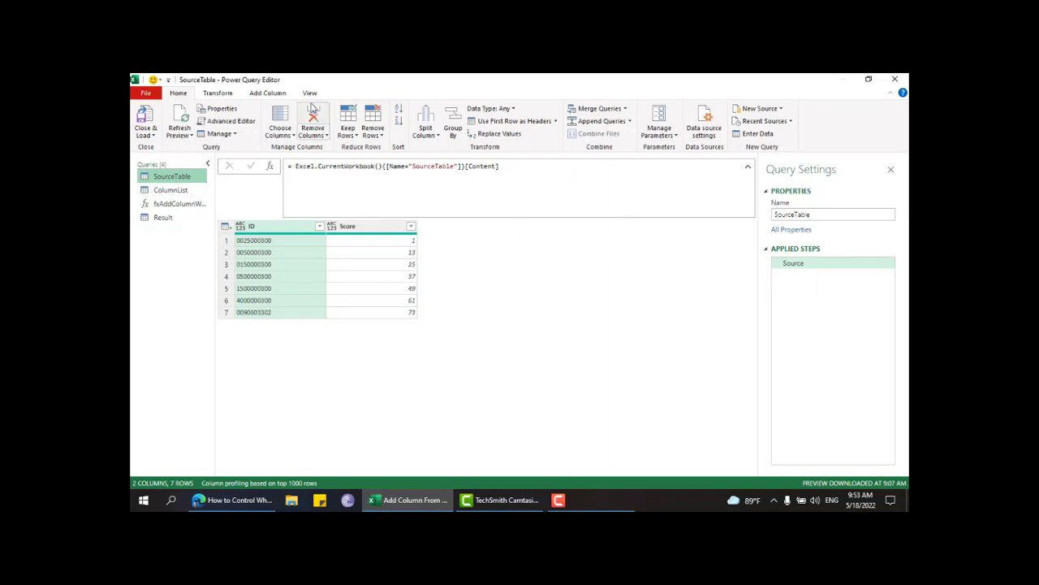
{"action": "left_click", "coordinate": [267, 92]}
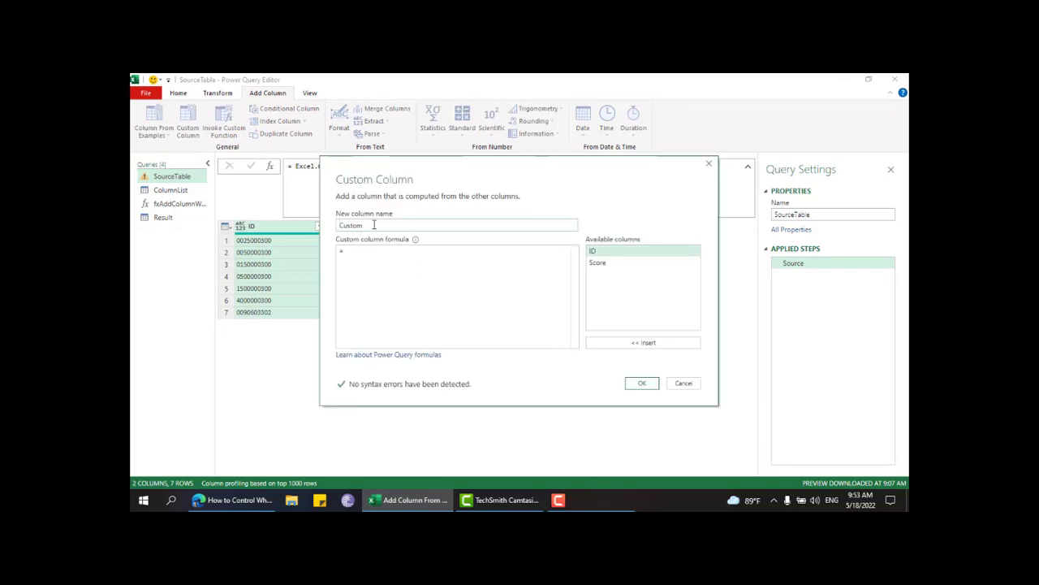
{"action": "left_click", "coordinate": [383, 250]}
{"action": "type", "text": "\"\""}
{"action": "left_click", "coordinate": [638, 382]}
Examine the each "TOF" argument and the Table.AddColumn function signature in the SourceTable custom column formula
{"action": "left_click_drag", "start_coordinate": [423, 169], "coordinate": [463, 168]}
{"action": "left_click", "coordinate": [428, 167]}
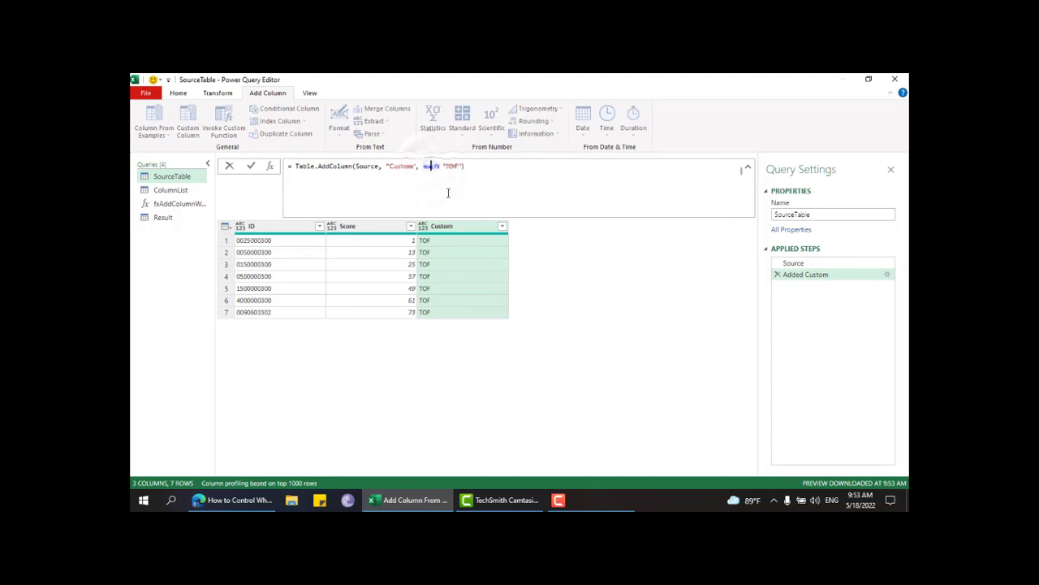
{"action": "double_click", "coordinate": [448, 166]}
{"action": "left_click_drag", "start_coordinate": [423, 169], "coordinate": [468, 168]}
{"action": "left_click", "coordinate": [346, 174]}
{"action": "double_click", "coordinate": [329, 167]}
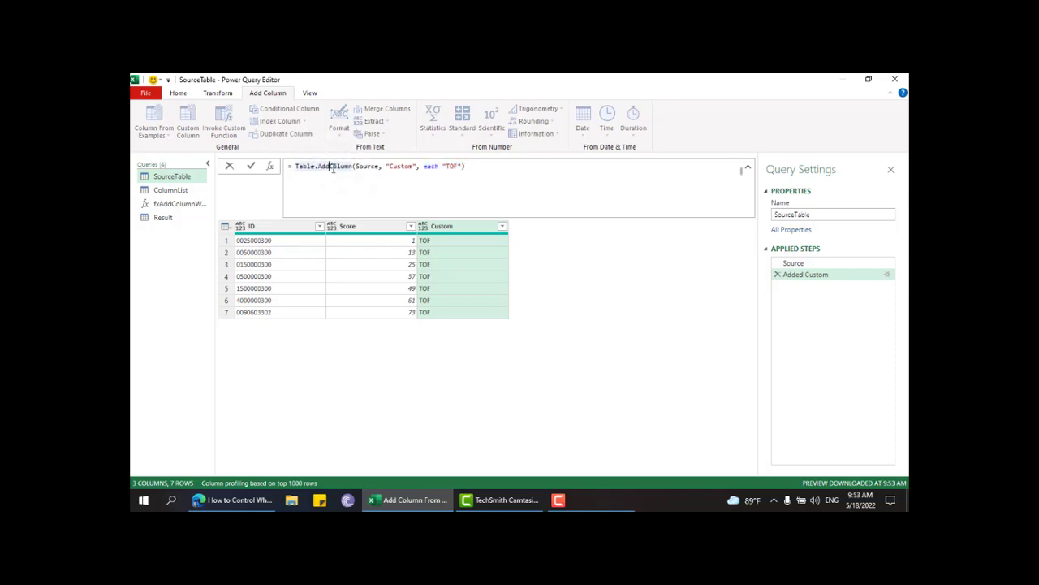
{"action": "left_click", "coordinate": [331, 167]}
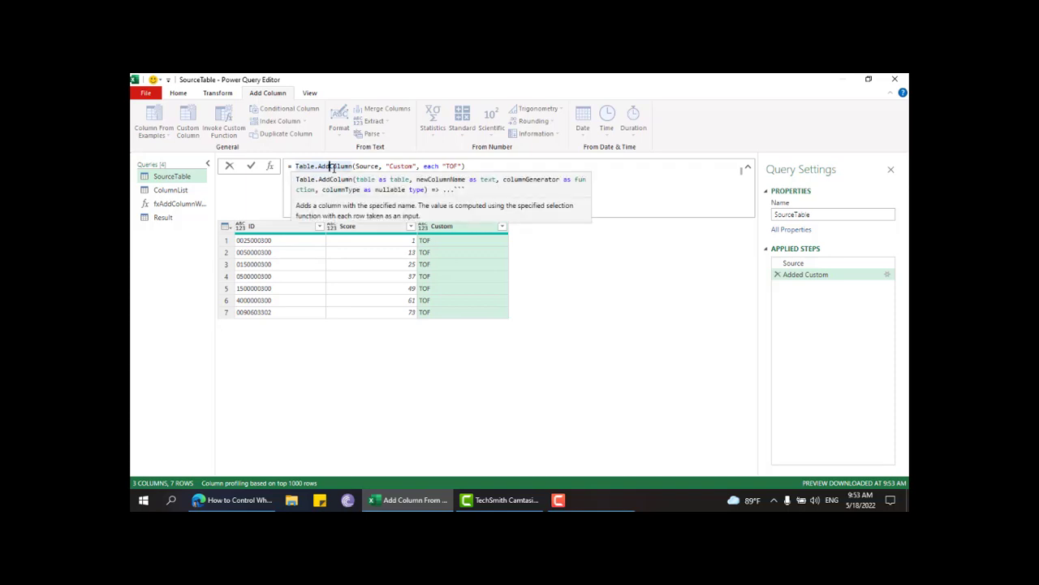
{"action": "key", "text": "Escape"}
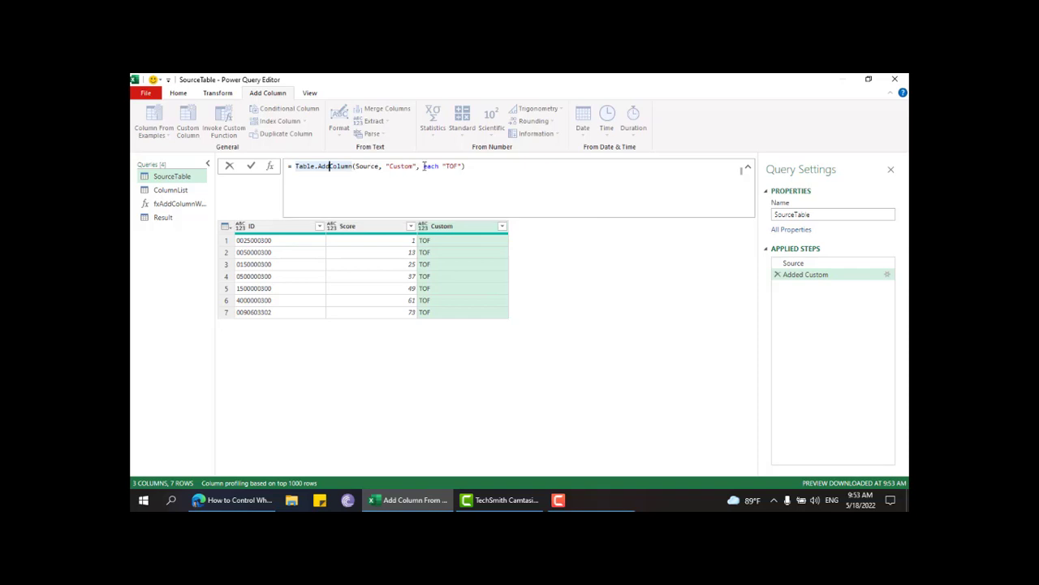
{"action": "left_click_drag", "start_coordinate": [423, 166], "coordinate": [459, 165]}
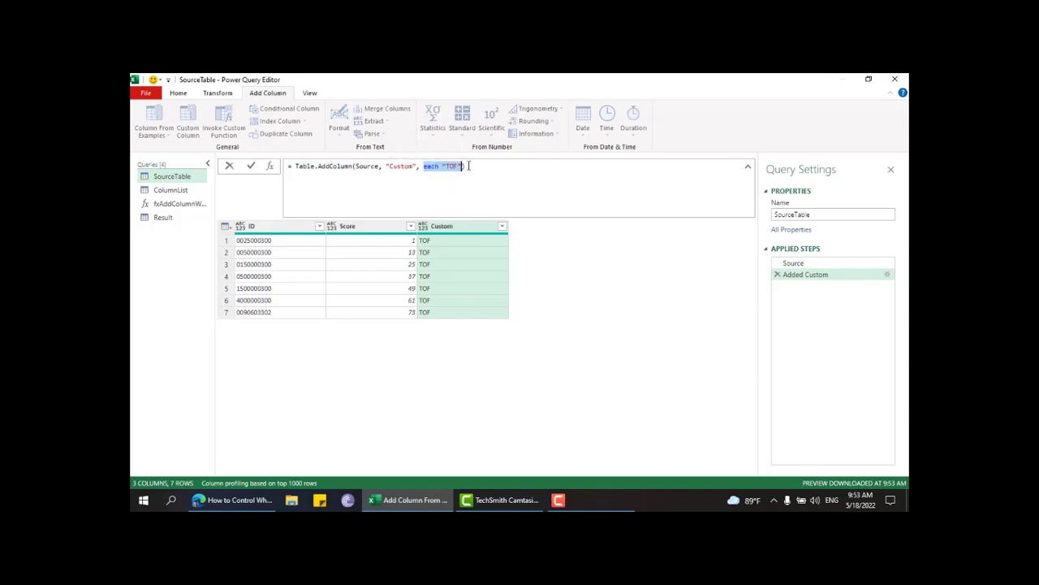
{"action": "left_click", "coordinate": [467, 166]}
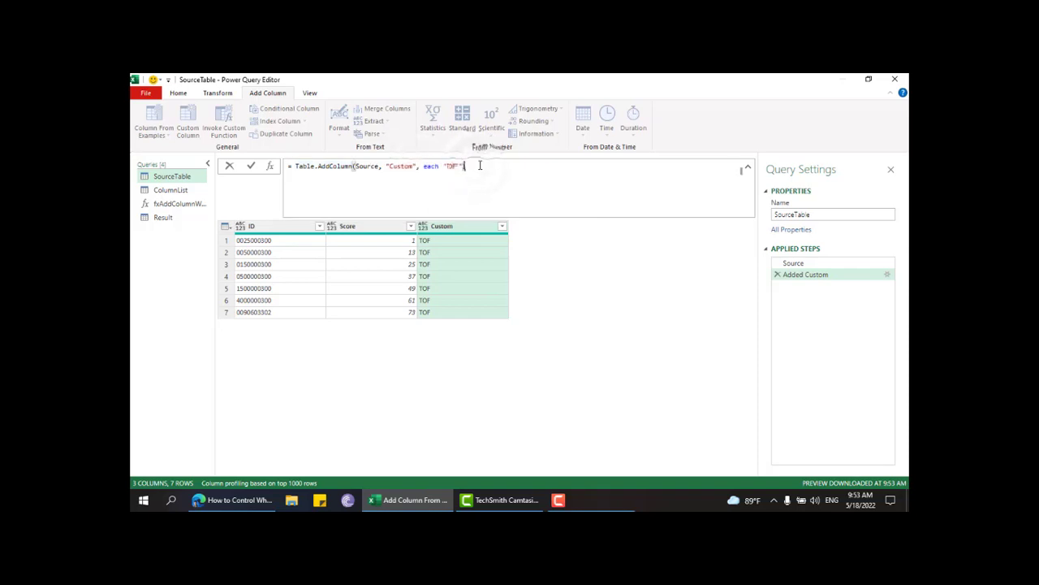
Return to the Result query and review the extent of its List.Accumulate formula
{"action": "left_click", "coordinate": [163, 217]}
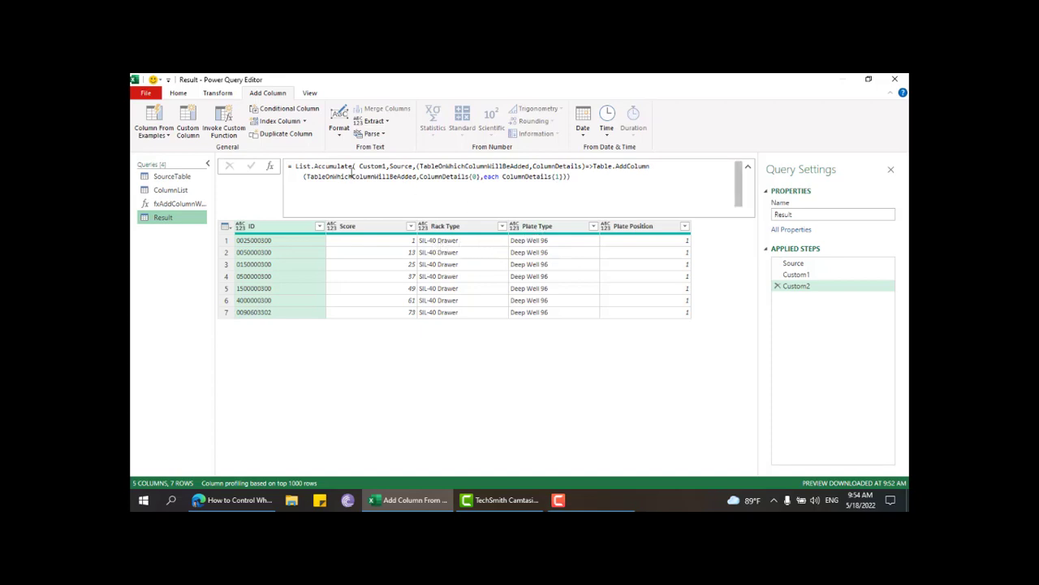
{"action": "left_click", "coordinate": [344, 166]}
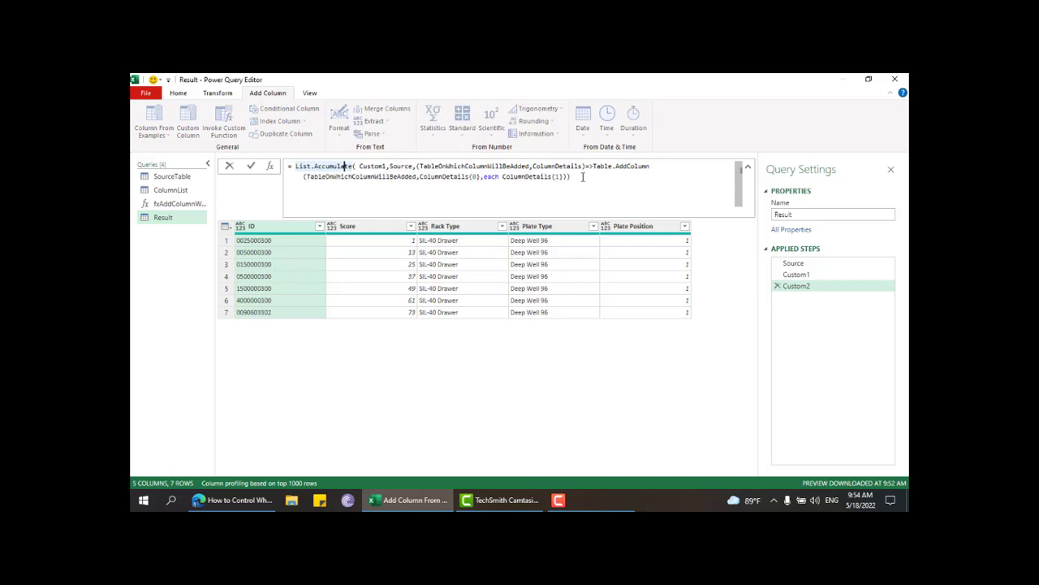
{"action": "left_click", "coordinate": [578, 178]}
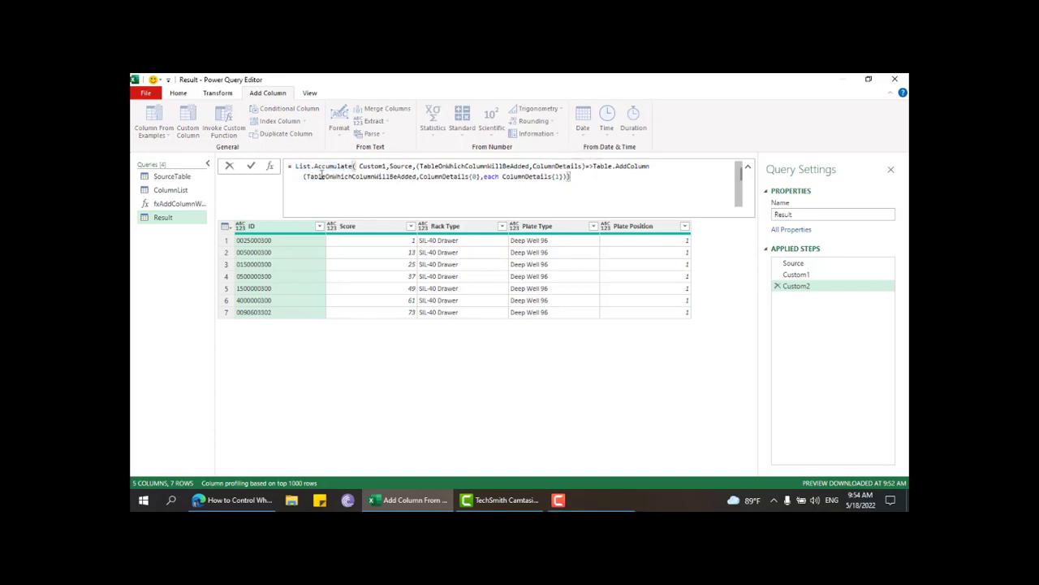
{"action": "mouse_move", "coordinate": [334, 171]}
Close the Power Query Editor and load the Result query as a table on a new worksheet
{"action": "left_click", "coordinate": [178, 92]}
{"action": "left_click", "coordinate": [146, 134]}
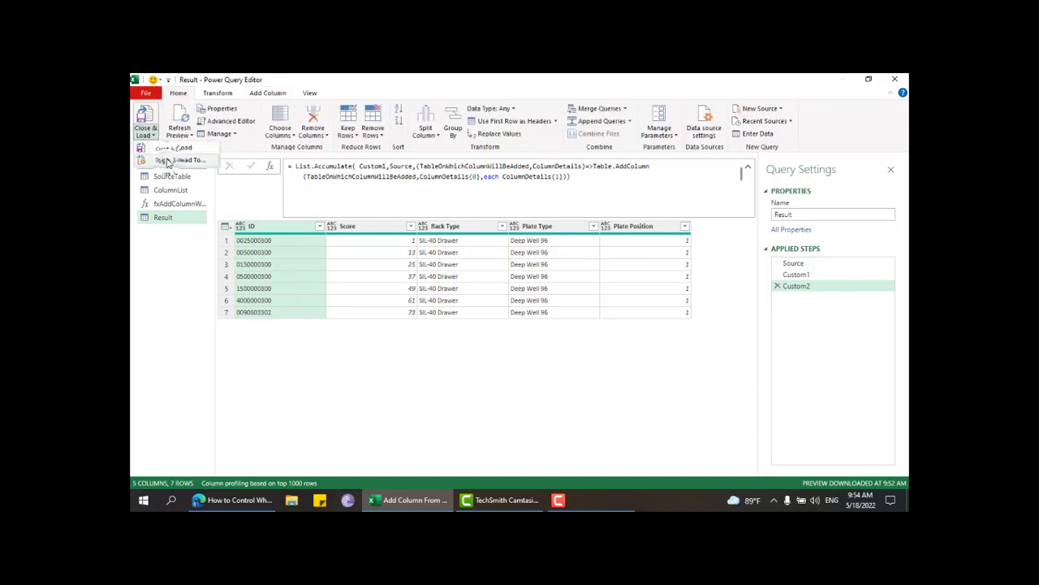
{"action": "left_click", "coordinate": [172, 147]}
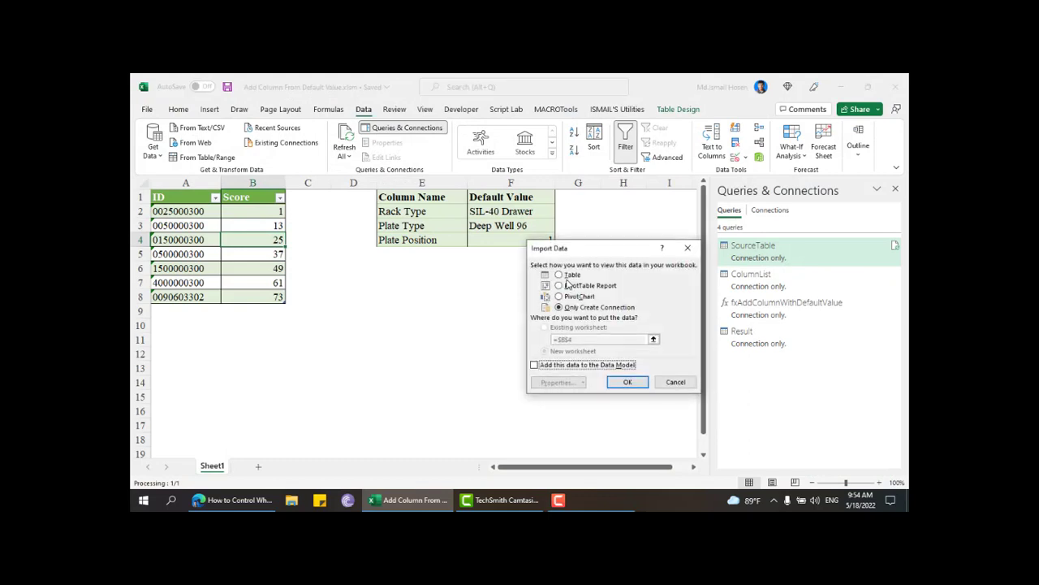
{"action": "left_click", "coordinate": [627, 381]}
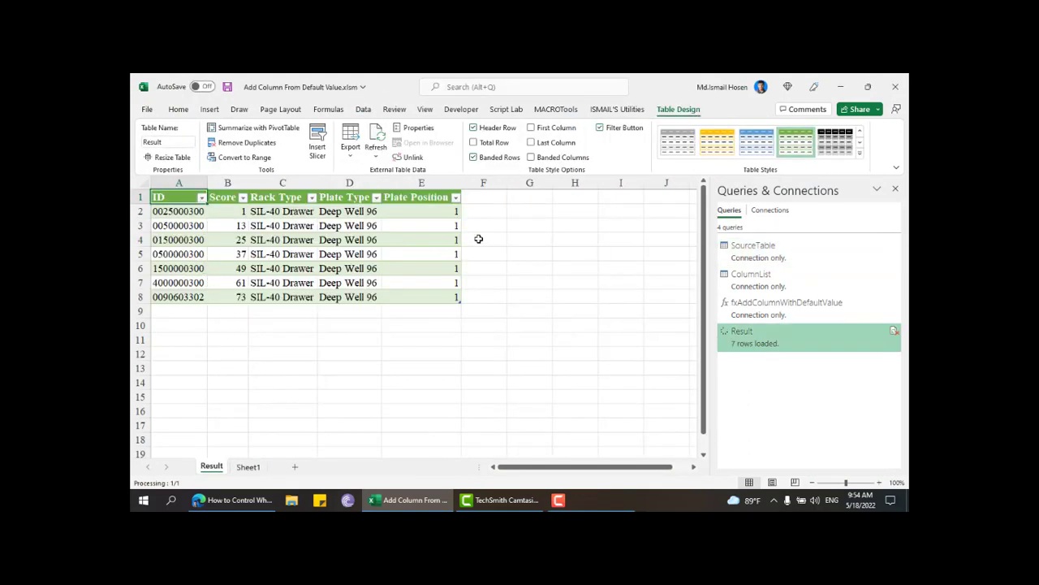
{"action": "left_click", "coordinate": [418, 222]}
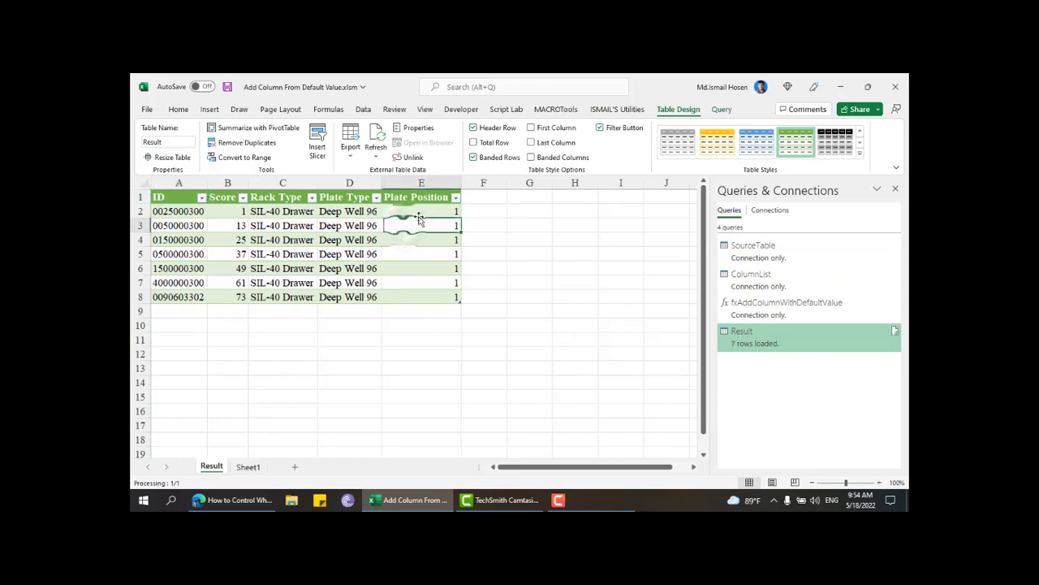
Add a row with column name TC Method and default value TOF below Plate Position in the Sheet1 column list
{"action": "left_click", "coordinate": [248, 467]}
{"action": "left_click", "coordinate": [420, 254]}
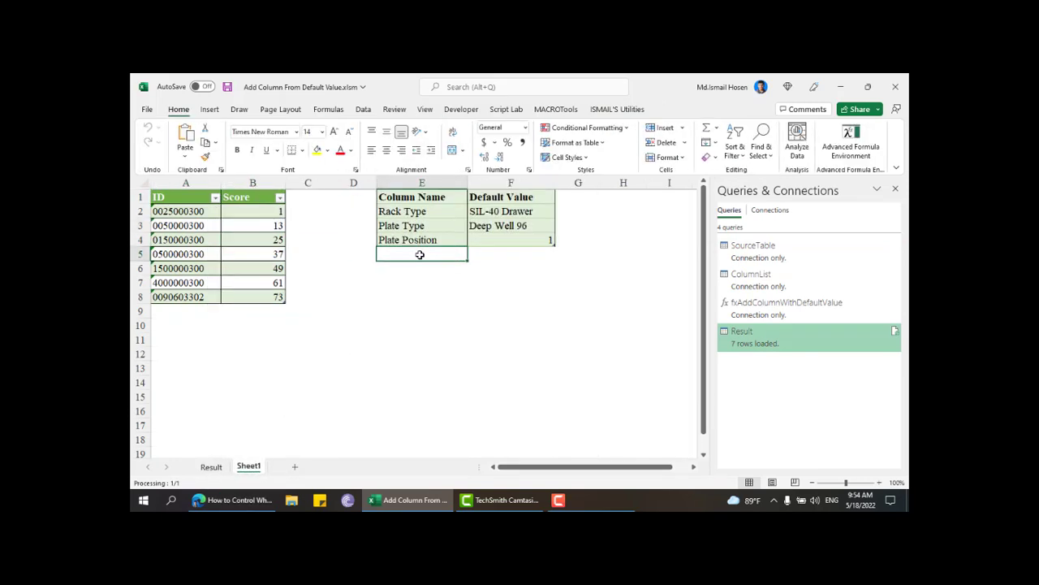
{"action": "type", "text": "tc"}
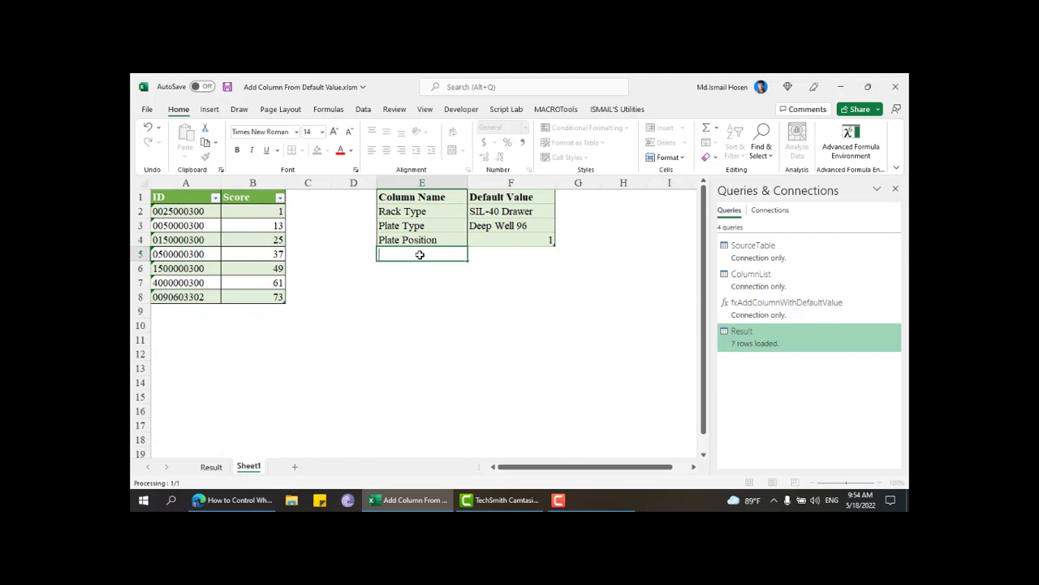
{"action": "type", "text": "TC Method"}
{"action": "key", "text": "Tab"}
{"action": "type", "text": "TOF"}
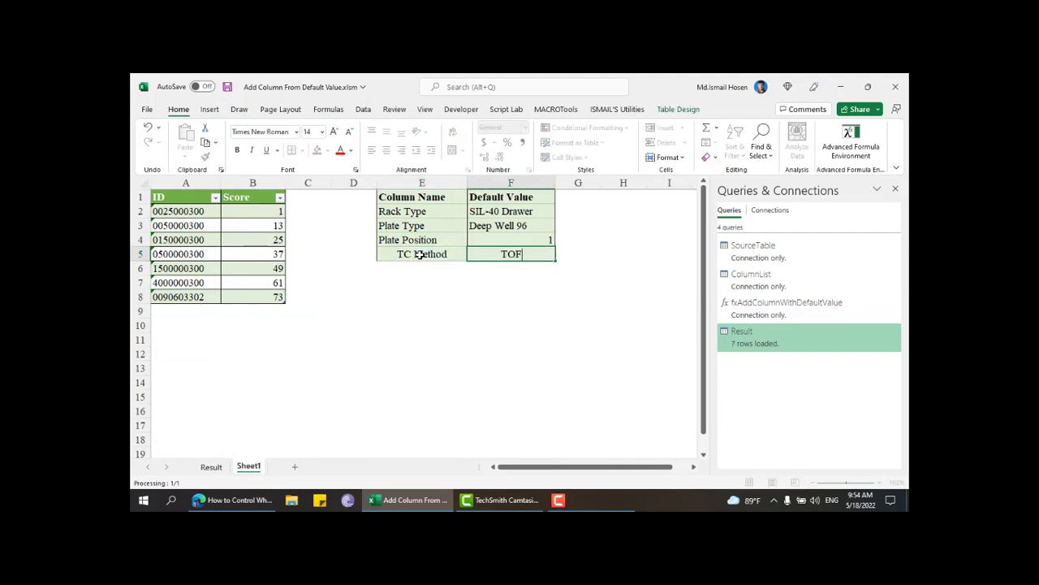
{"action": "key", "text": "Return"}
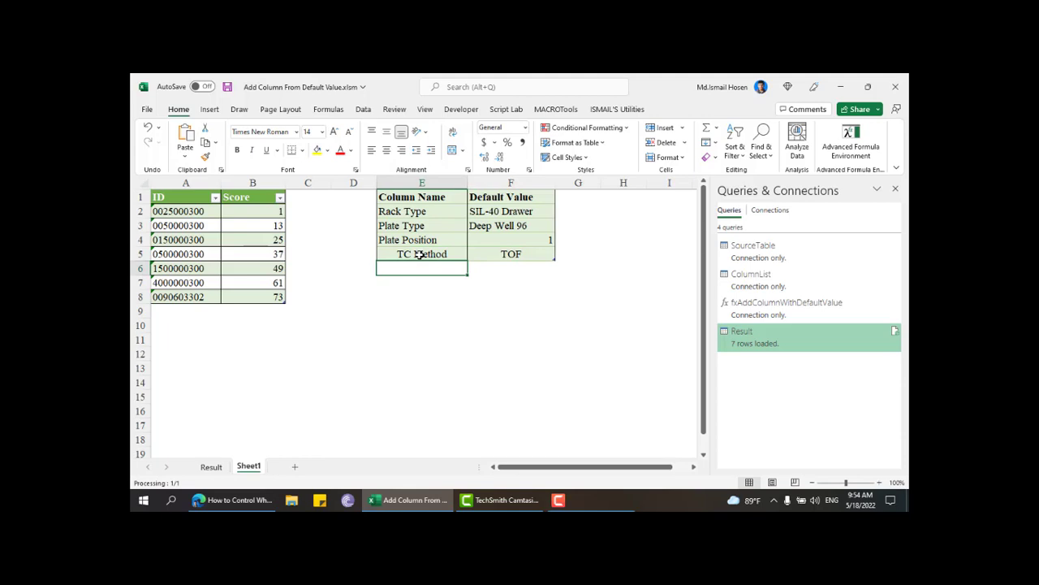
Refresh the table on the Result sheet to bring in the TC Method column
{"action": "left_click", "coordinate": [211, 467]}
{"action": "left_click", "coordinate": [290, 239]}
{"action": "right_click", "coordinate": [290, 239]}
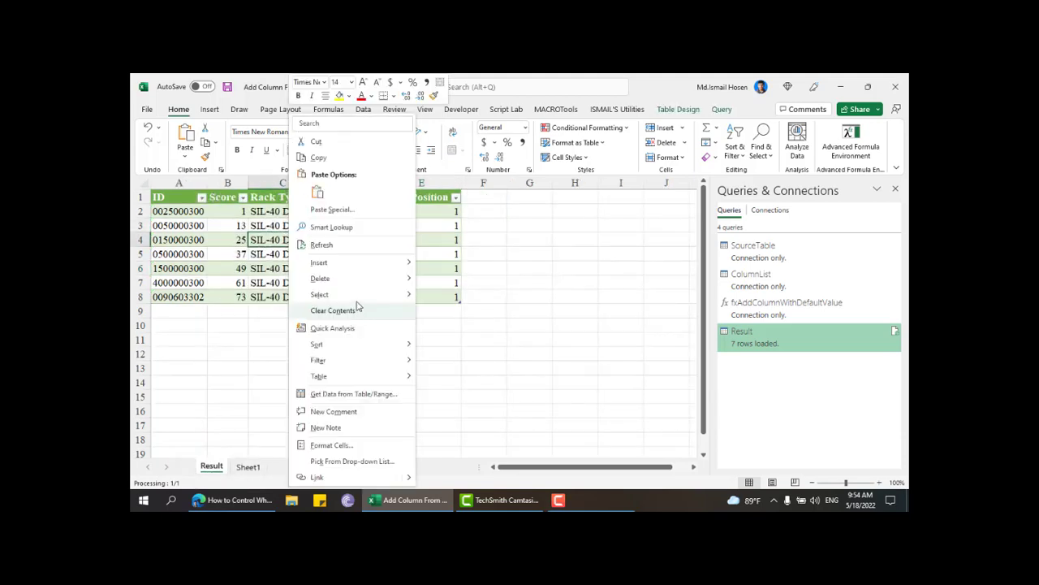
{"action": "left_click", "coordinate": [325, 244]}
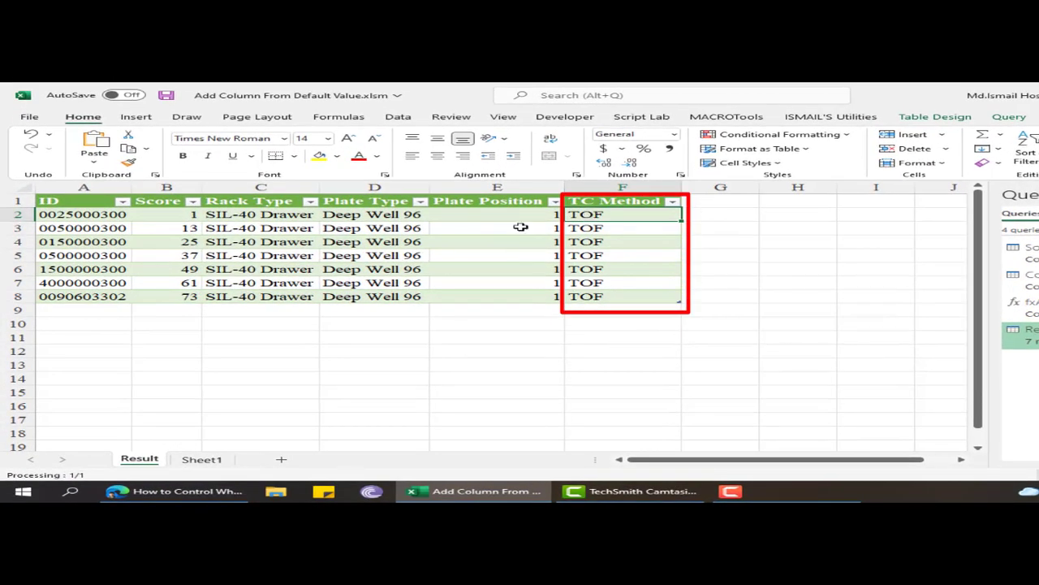
Delete the Plate Type row from the column list table on Sheet1
{"action": "left_click", "coordinate": [202, 460]}
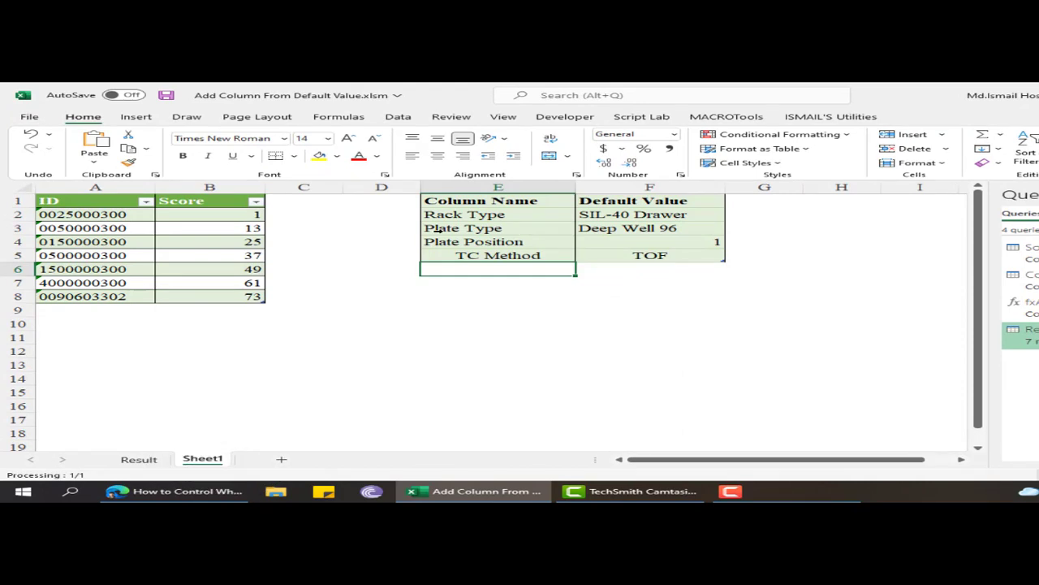
{"action": "left_click_drag", "start_coordinate": [455, 229], "coordinate": [625, 228]}
{"action": "right_click", "coordinate": [477, 227]}
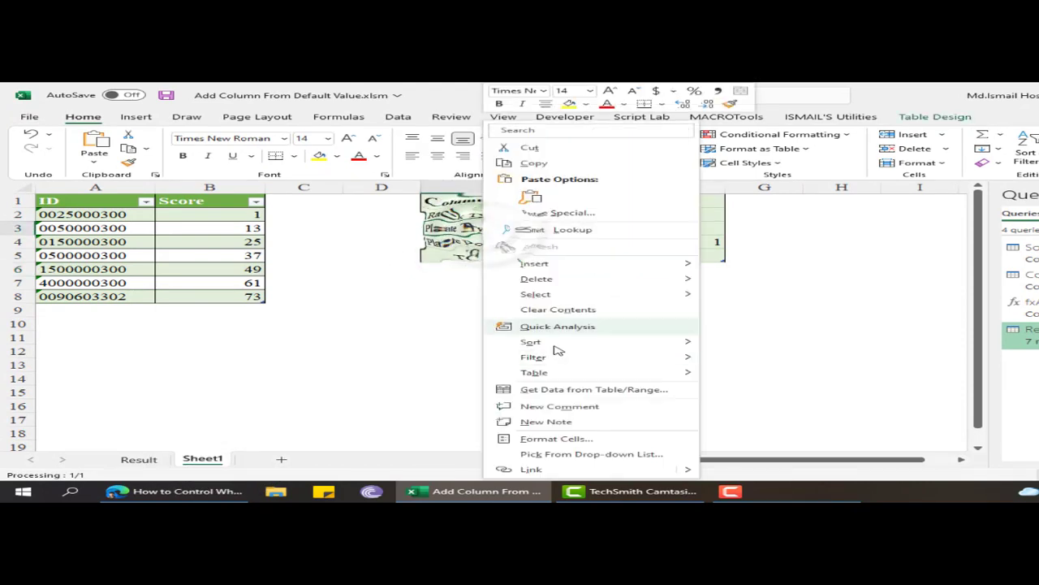
{"action": "mouse_move", "coordinate": [560, 281]}
{"action": "left_click", "coordinate": [749, 294]}
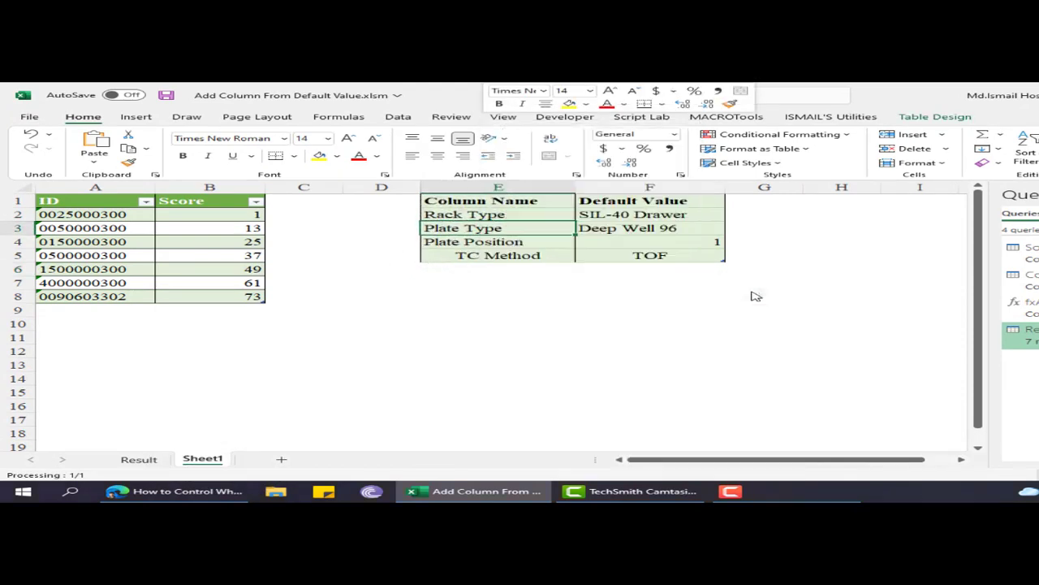
Refresh the table on the Result sheet to drop the Plate Type column
{"action": "left_click", "coordinate": [139, 459]}
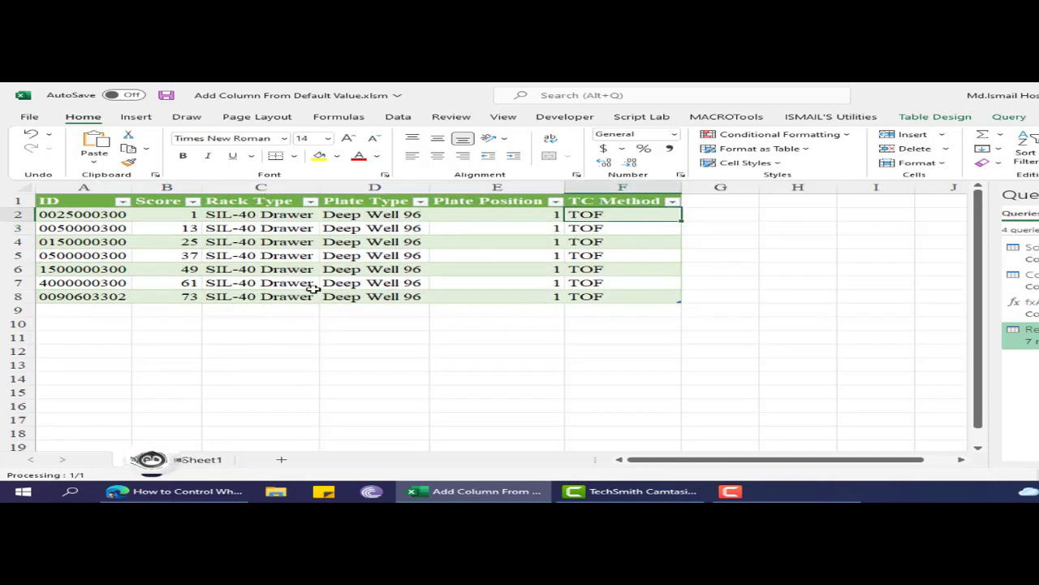
{"action": "left_click", "coordinate": [337, 253]}
{"action": "right_click", "coordinate": [403, 255]}
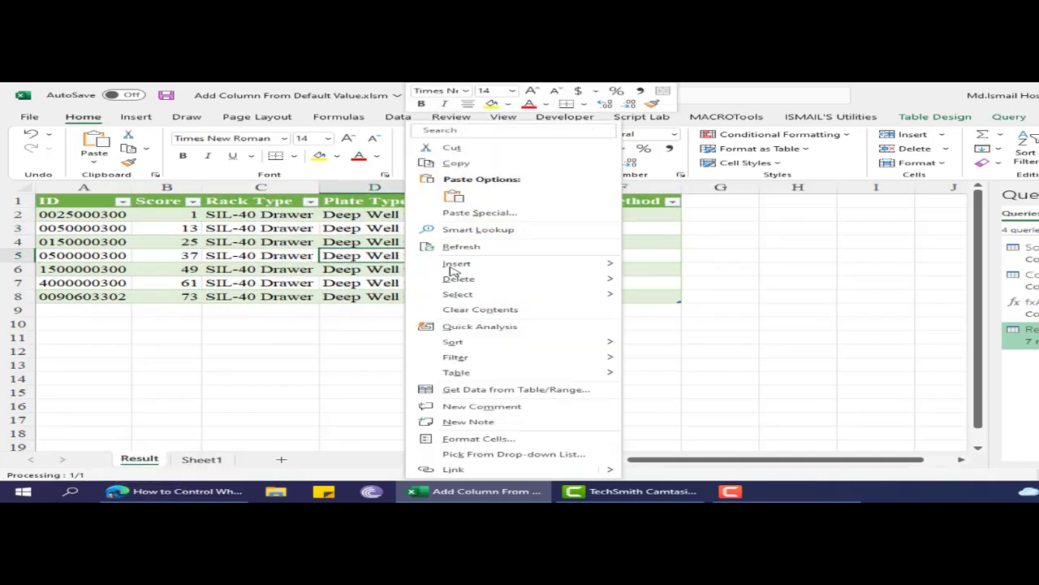
{"action": "left_click", "coordinate": [471, 244]}
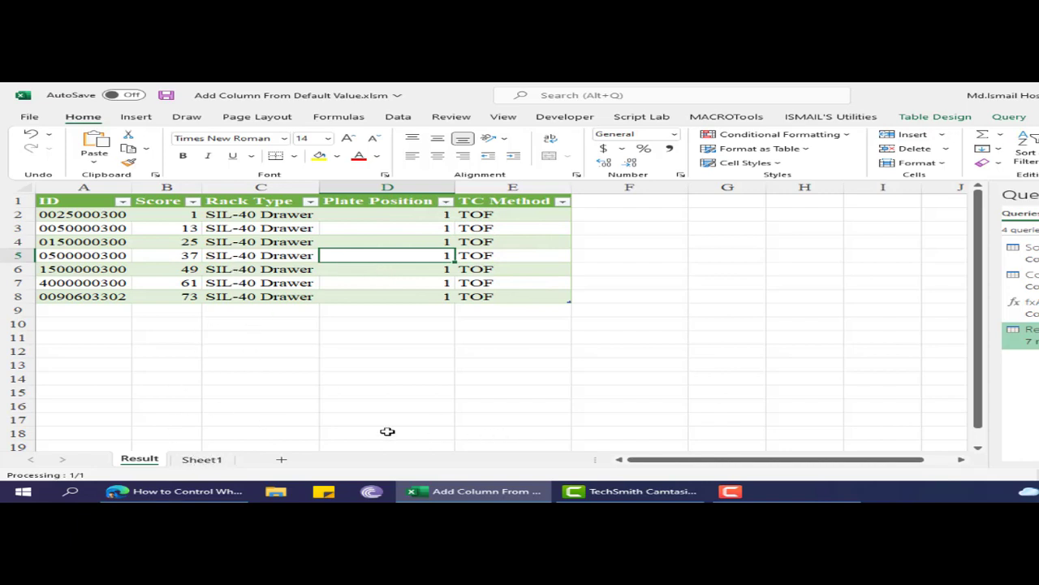
Change the default value of Rack Type in the Sheet1 column list to SIL-50 Drawer
{"action": "left_click", "coordinate": [182, 460]}
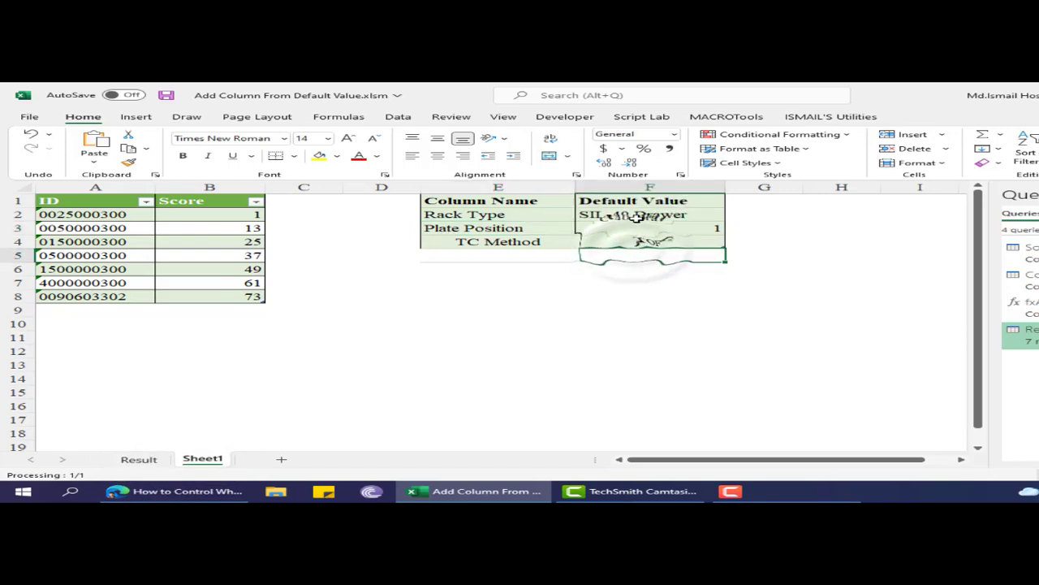
{"action": "left_click", "coordinate": [660, 215]}
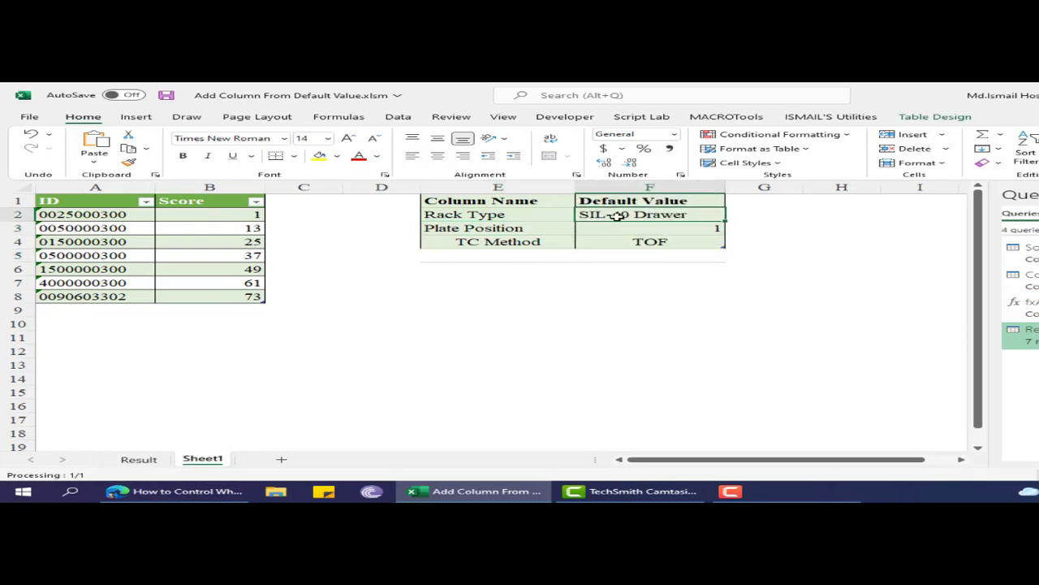
{"action": "double_click", "coordinate": [620, 214]}
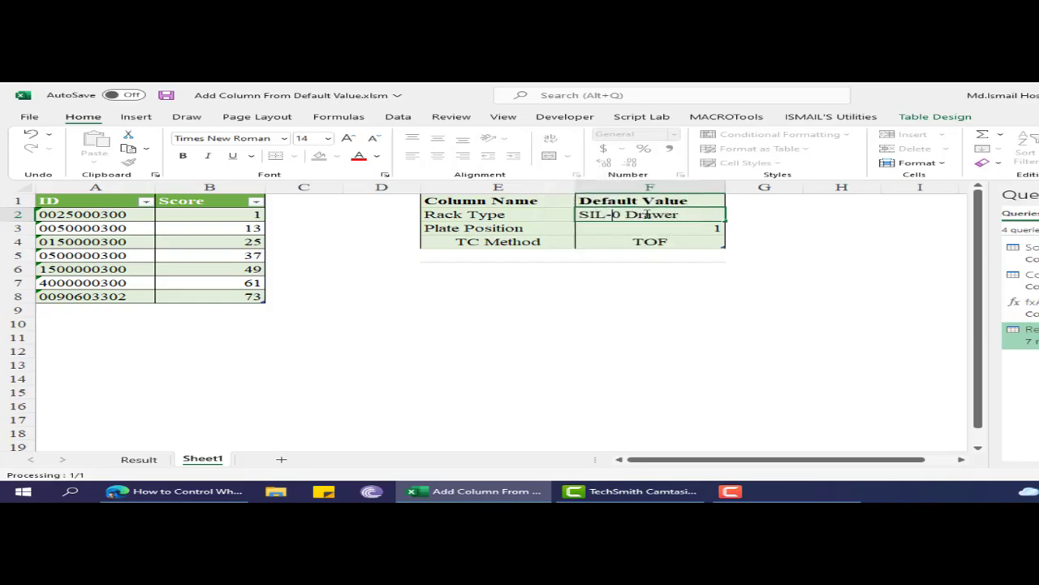
{"action": "key", "text": "Return"}
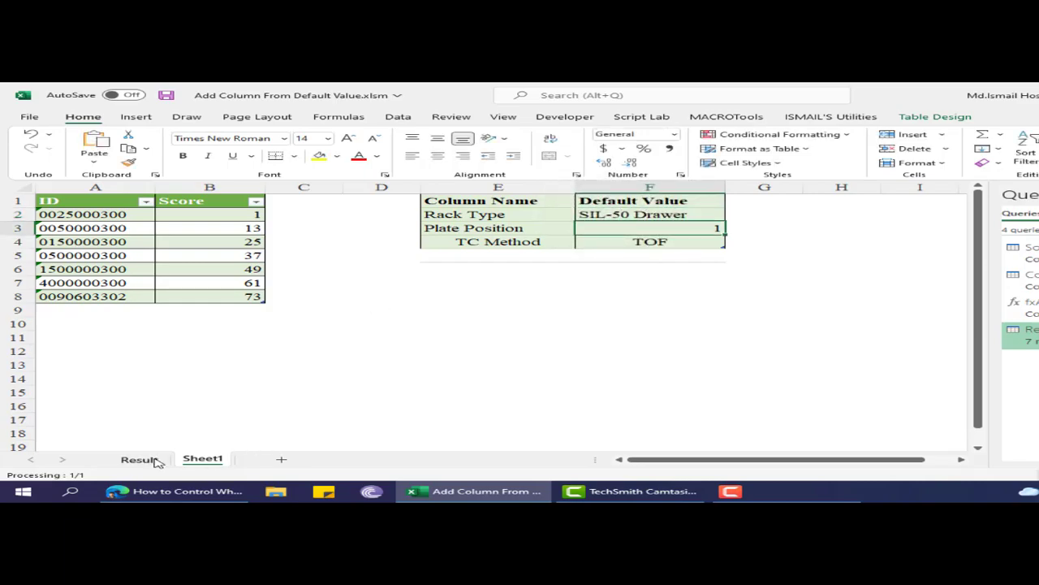
Refresh the table on the Result sheet to apply the SIL-50 Drawer default in the Rack Type column
{"action": "left_click", "coordinate": [154, 460]}
{"action": "left_click", "coordinate": [270, 256]}
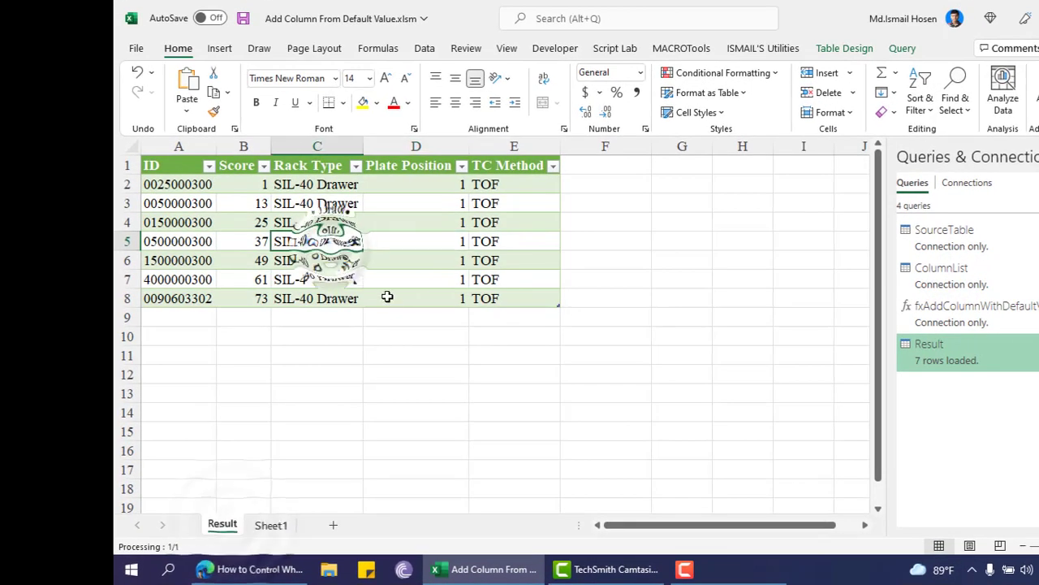
{"action": "right_click", "coordinate": [333, 239]}
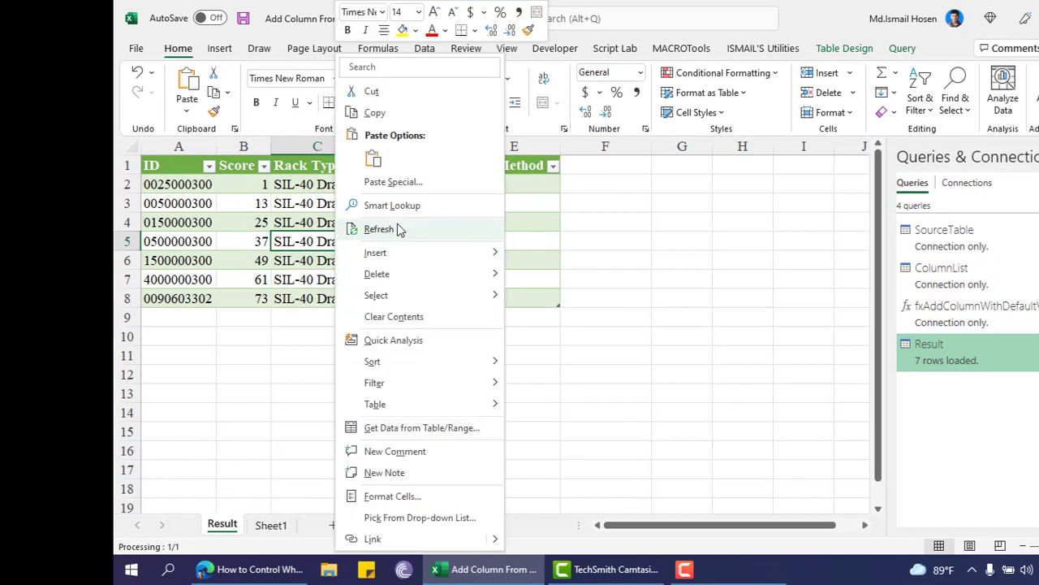
{"action": "left_click", "coordinate": [380, 229]}
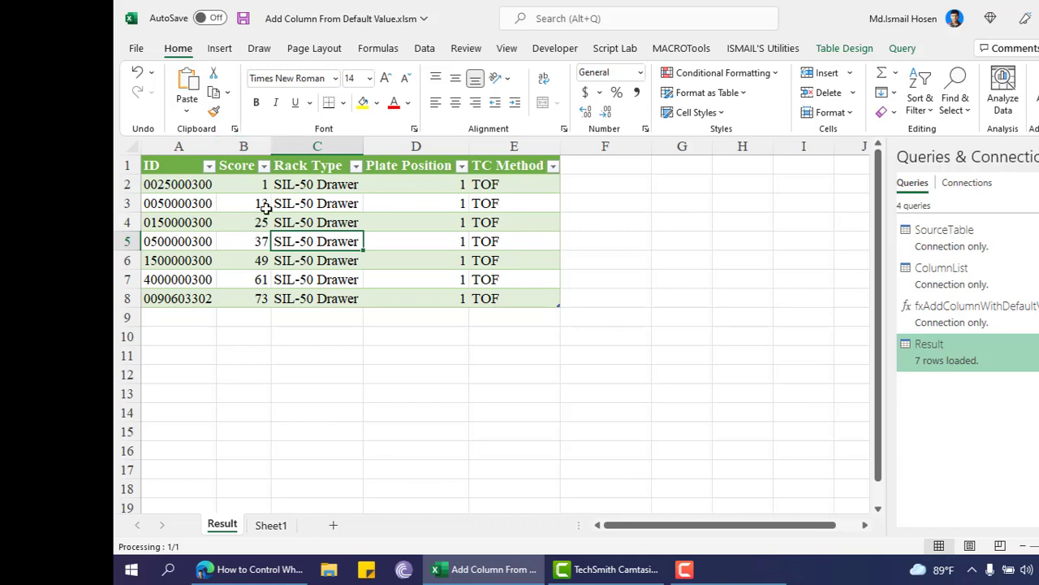
{"action": "left_click", "coordinate": [532, 185]}
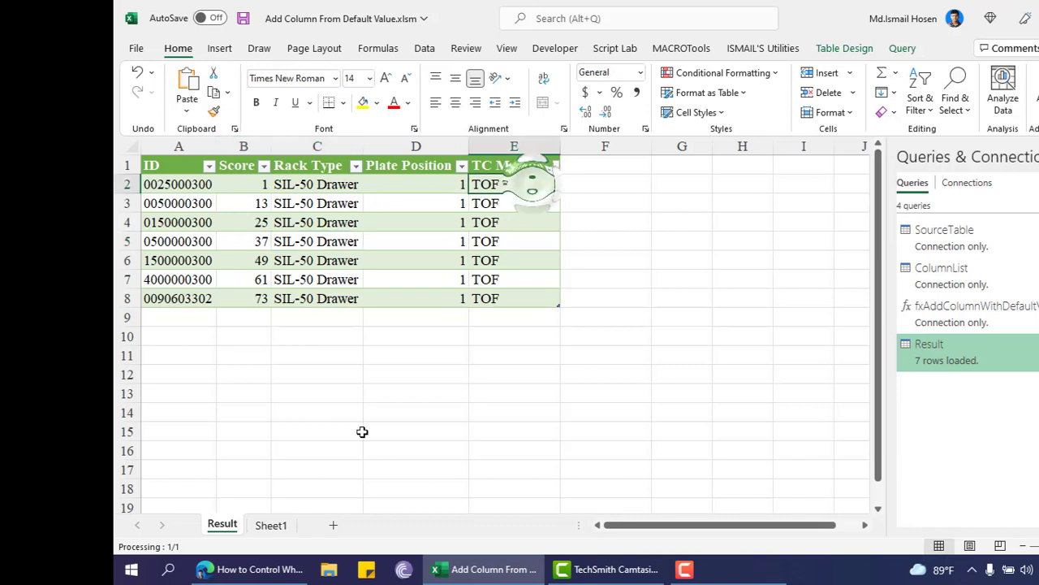
View the ID and Score source table beside the column list on Sheet1
{"action": "left_click", "coordinate": [272, 526]}
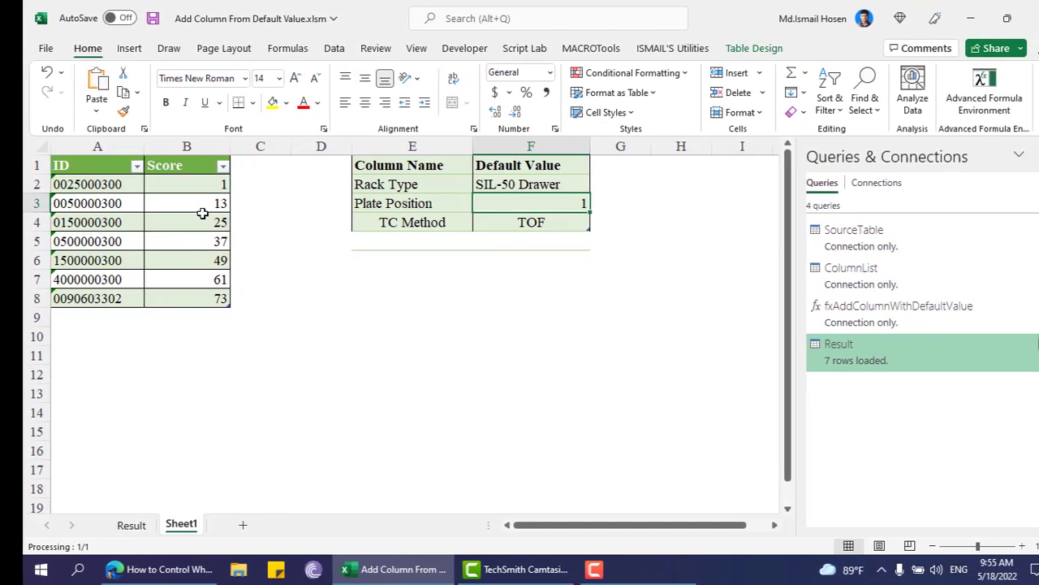
{"action": "left_click", "coordinate": [310, 218]}
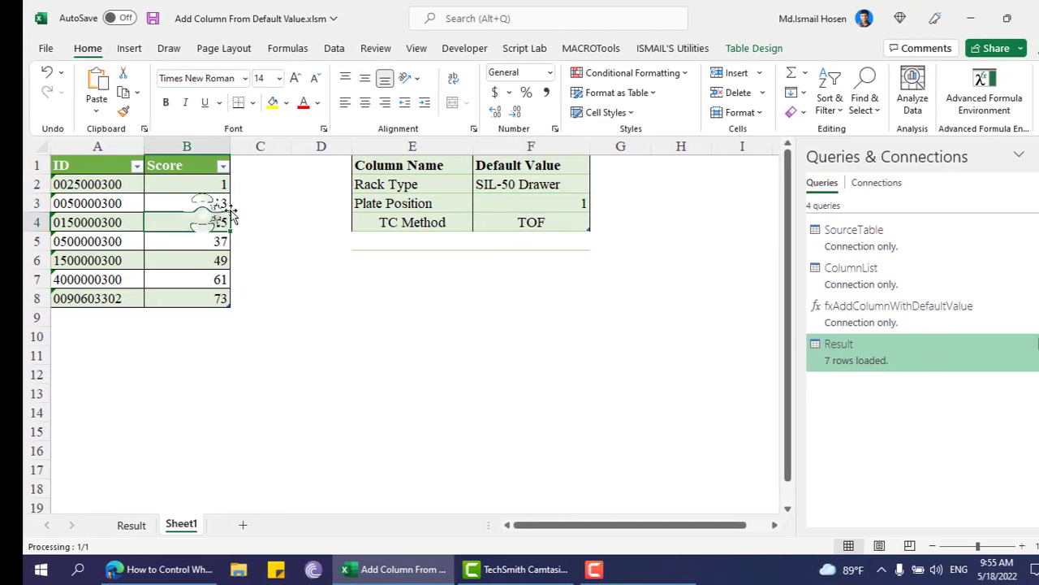
{"action": "left_click", "coordinate": [179, 220]}
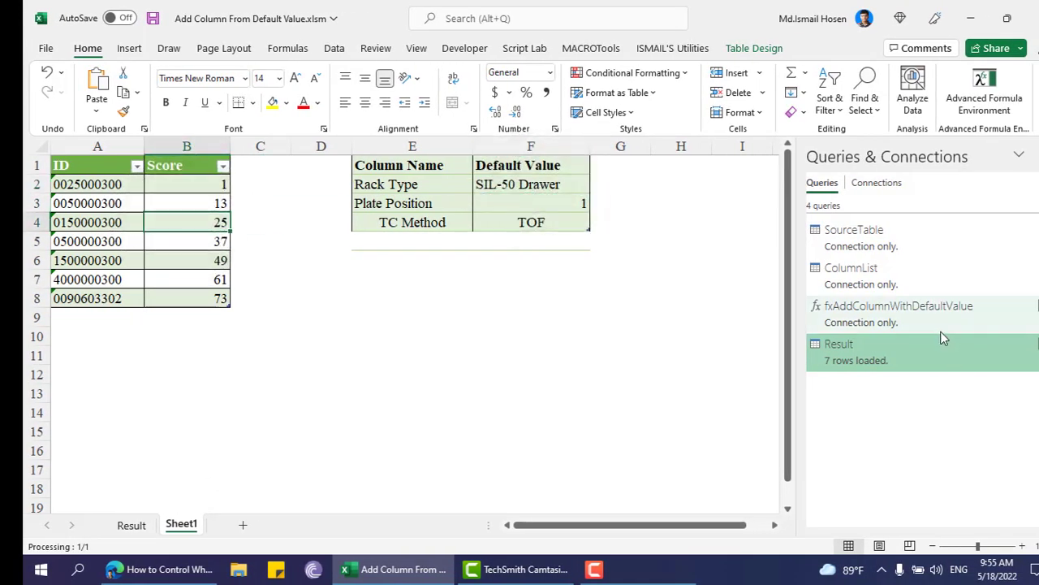
Open the Result query for editing and review its full M code, focusing on the Source line and the ColumnList reference
{"action": "double_click", "coordinate": [921, 349]}
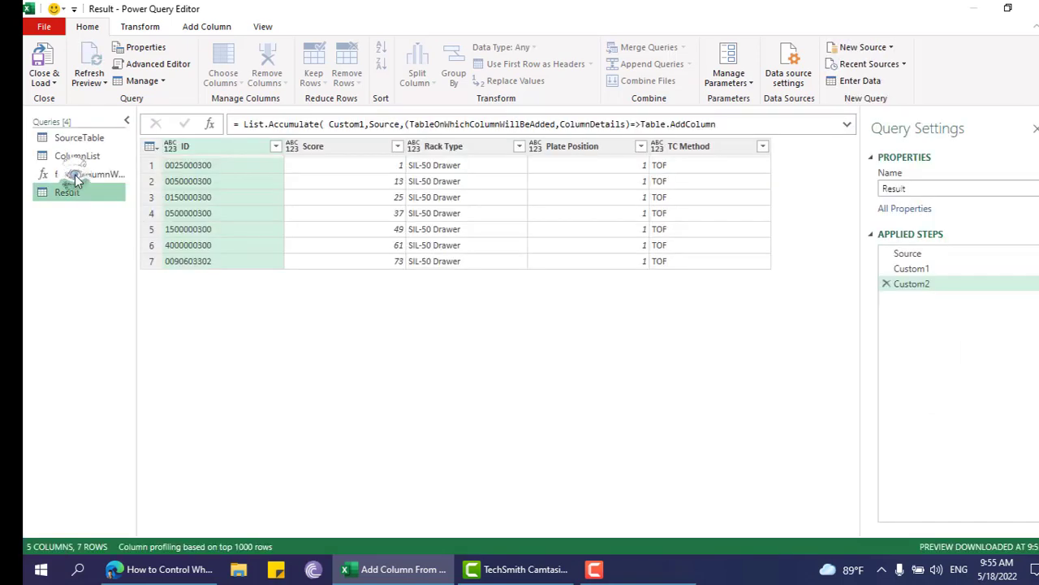
{"action": "left_click", "coordinate": [79, 174]}
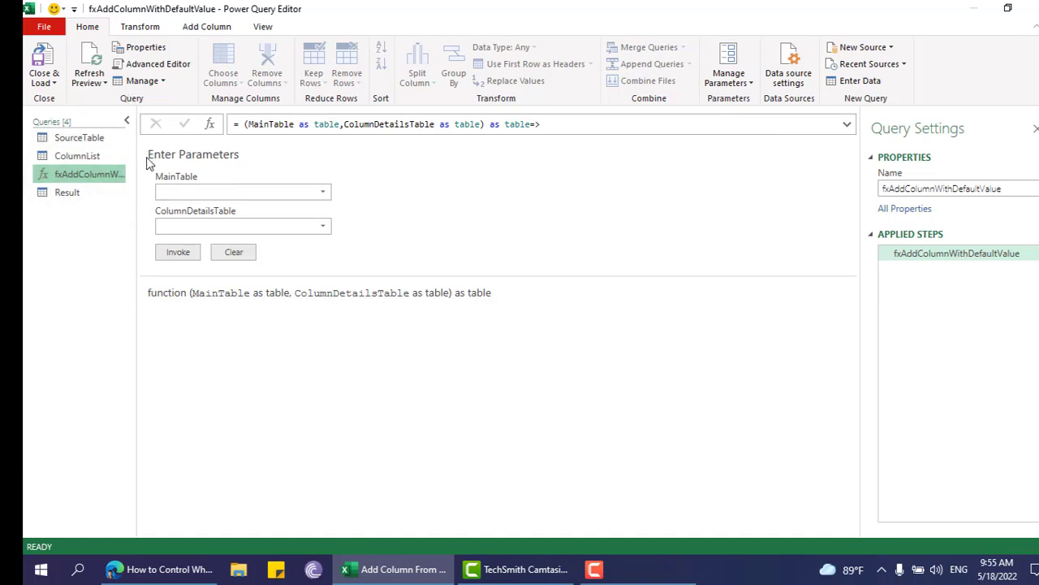
{"action": "left_click", "coordinate": [72, 194]}
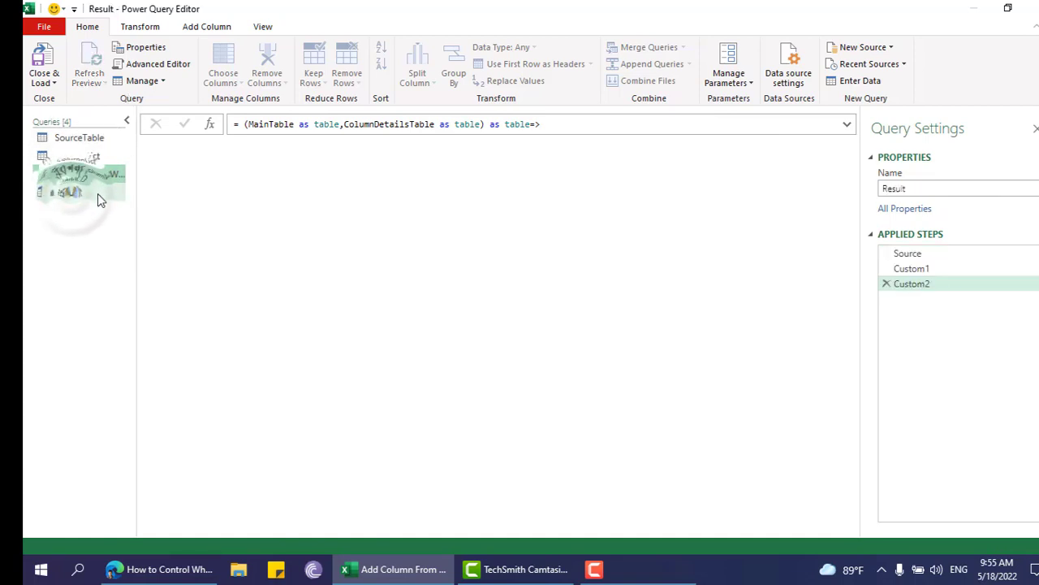
{"action": "left_click", "coordinate": [157, 65]}
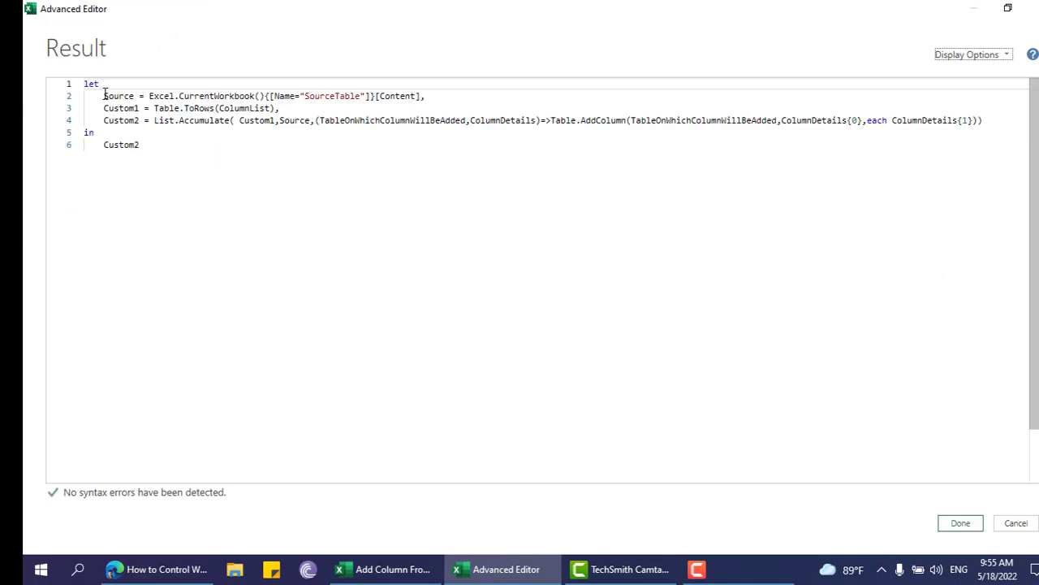
{"action": "left_click_drag", "start_coordinate": [104, 95], "coordinate": [440, 95]}
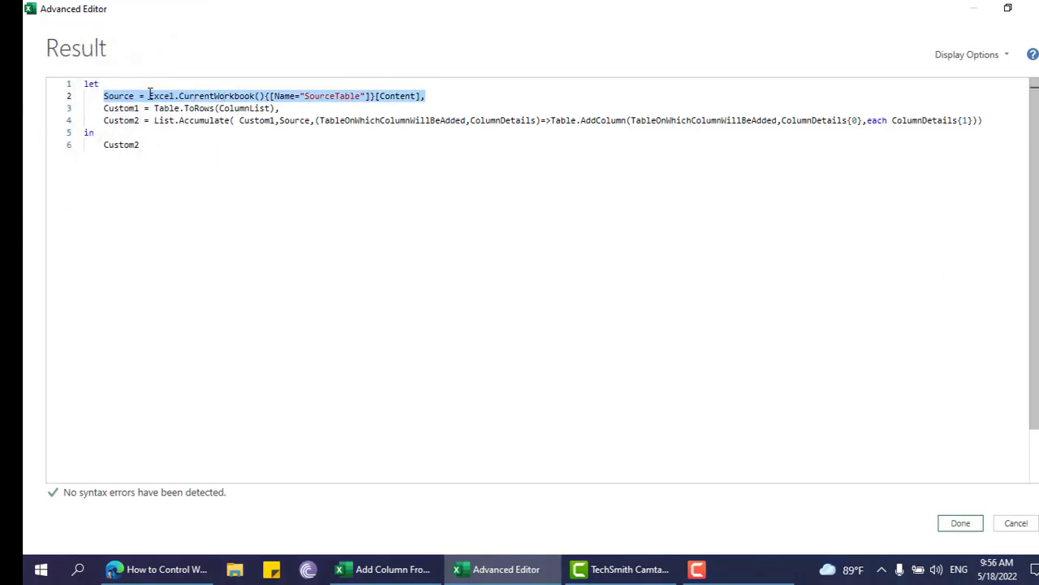
{"action": "left_click", "coordinate": [89, 84]}
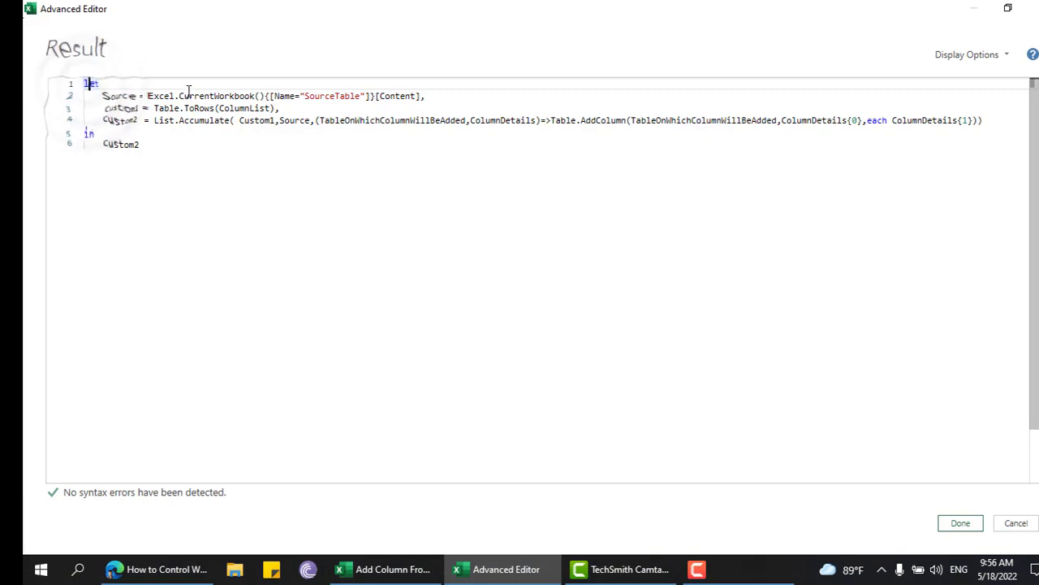
{"action": "double_click", "coordinate": [244, 108]}
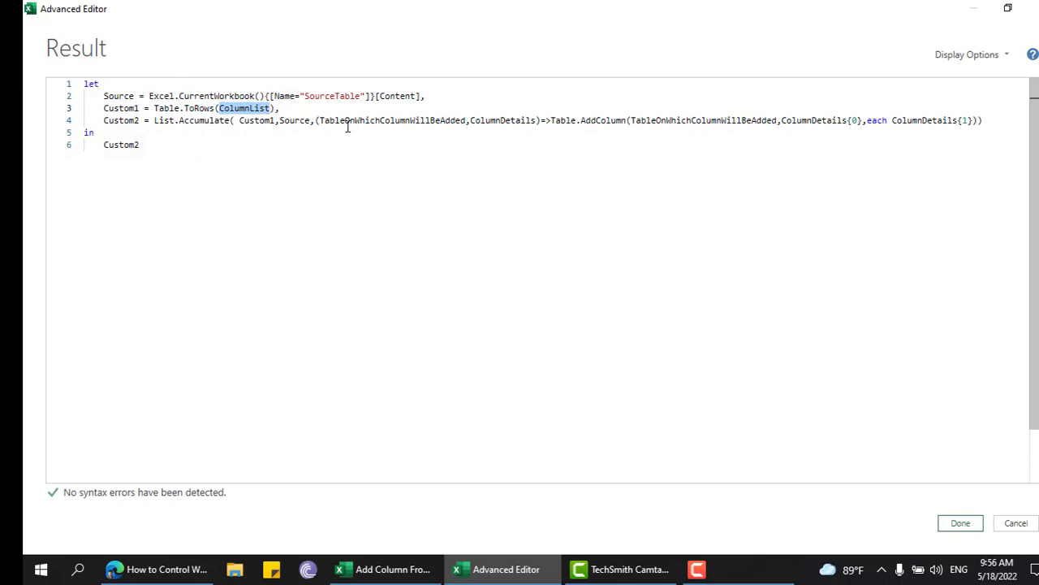
{"action": "left_click", "coordinate": [978, 525]}
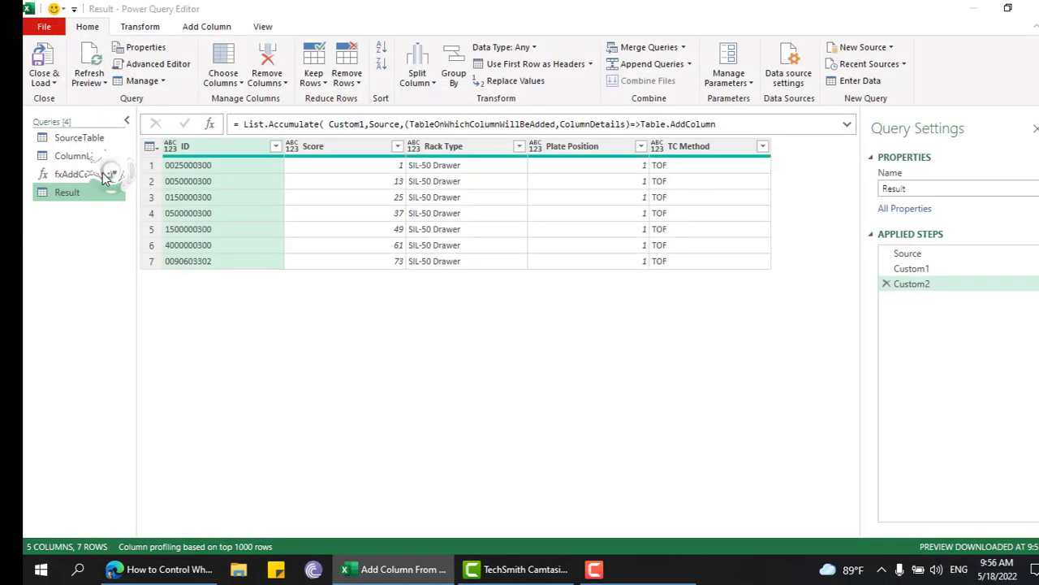
Review the M code of fxAddColumnWithDefaultValue, focusing on its MainTable and ColumnDetailsTable parameters, and close the code
{"action": "left_click", "coordinate": [105, 176]}
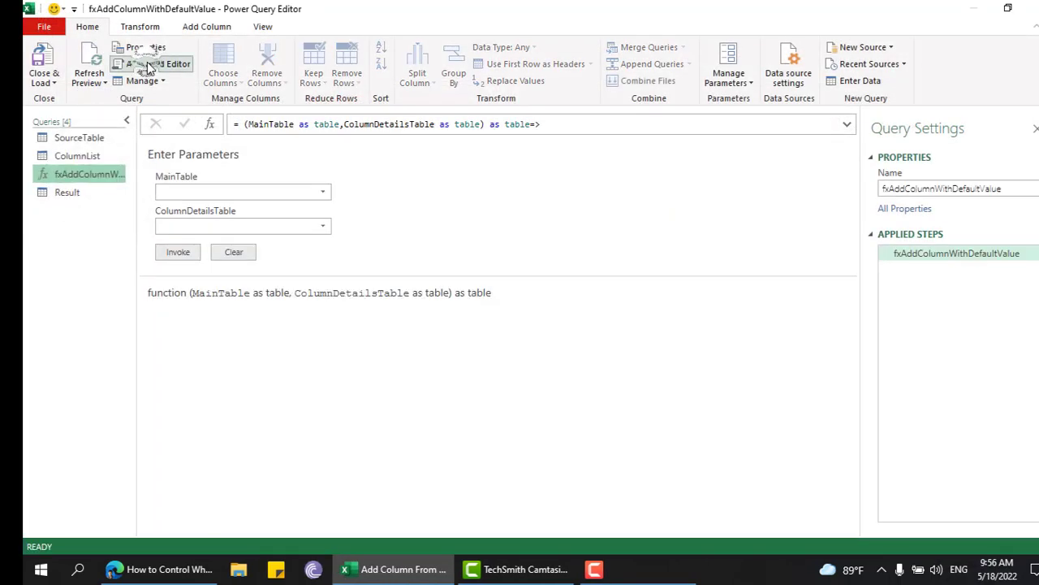
{"action": "left_click", "coordinate": [147, 63]}
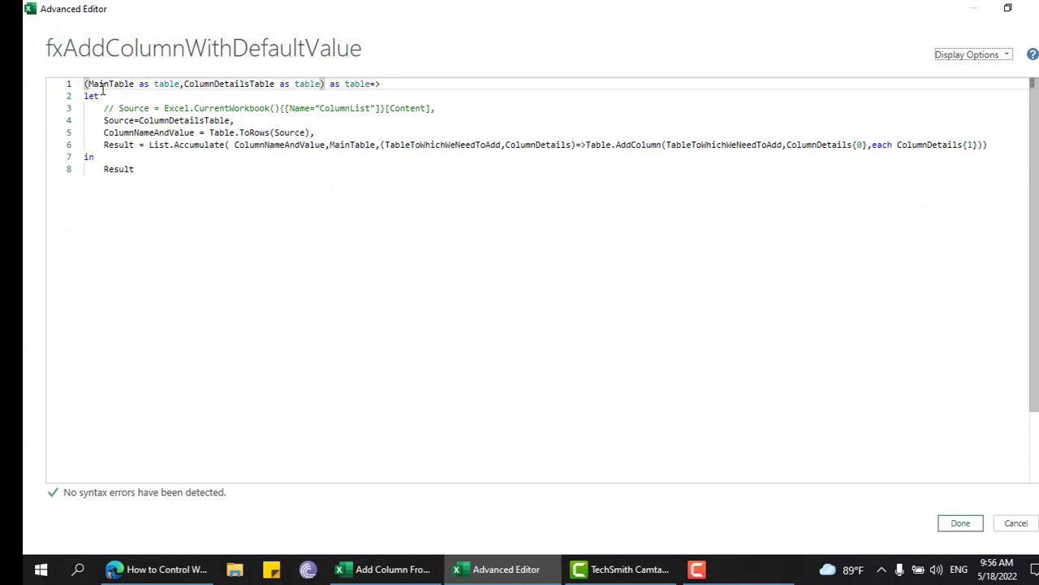
{"action": "double_click", "coordinate": [104, 86]}
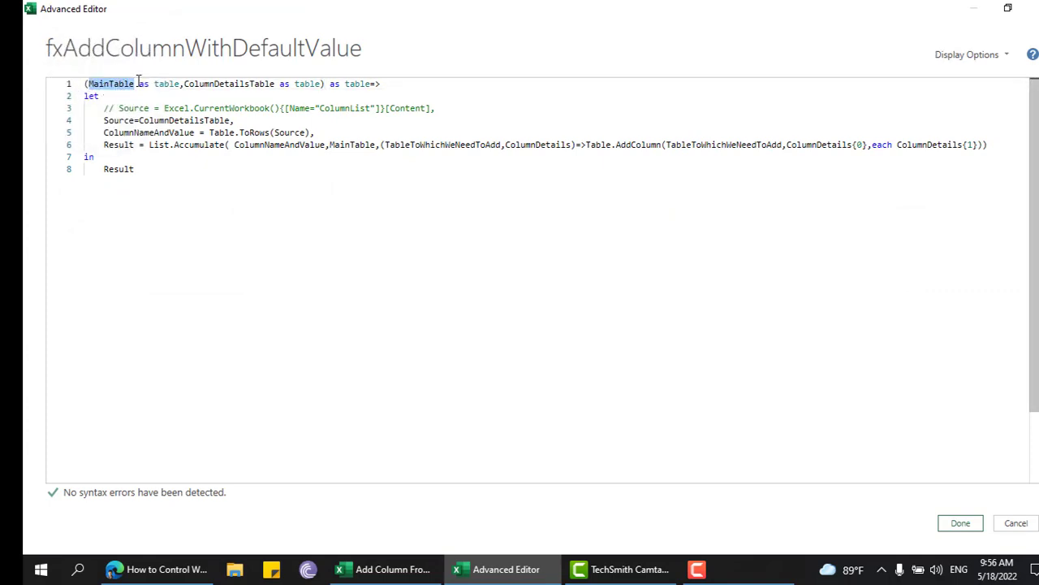
{"action": "double_click", "coordinate": [233, 82]}
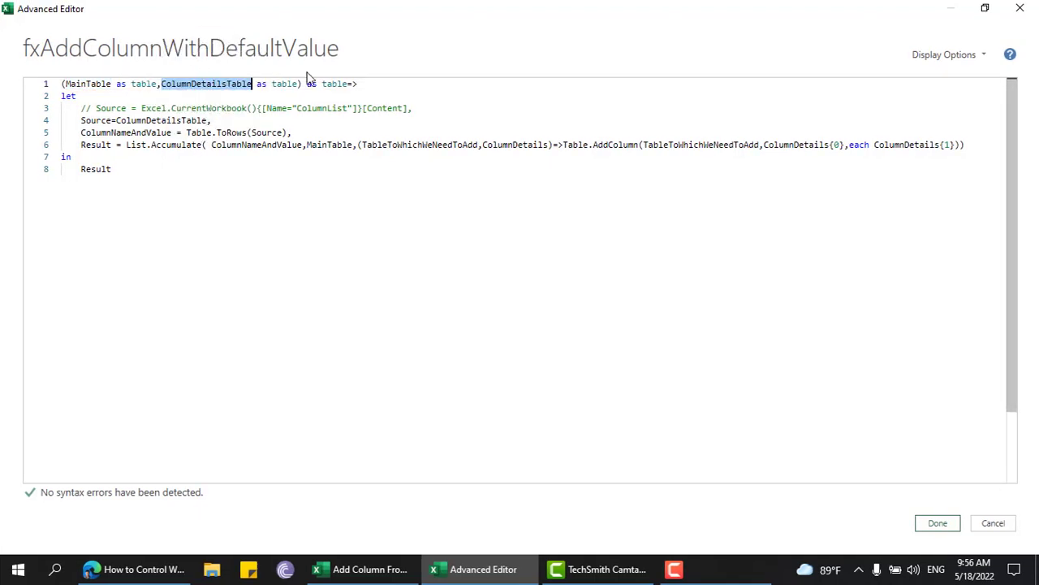
{"action": "left_click", "coordinate": [1020, 8]}
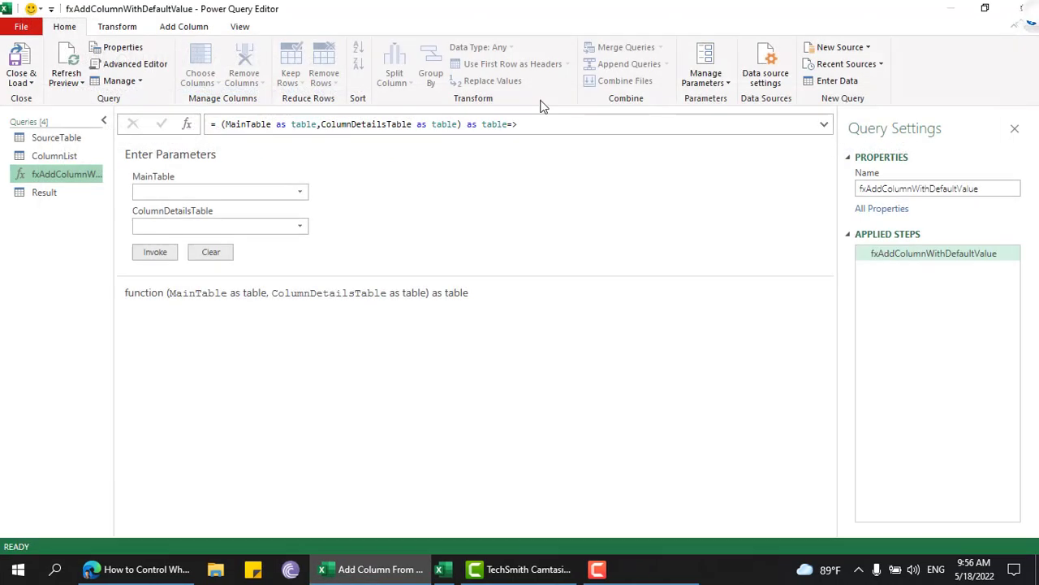
Invoke fxAddColumnWithDefaultValue with SourceTable as MainTable and ColumnList as ColumnDetailsTable, and compare the output with the Result query
{"action": "left_click", "coordinate": [203, 193]}
{"action": "left_click", "coordinate": [164, 210]}
{"action": "left_click", "coordinate": [185, 225]}
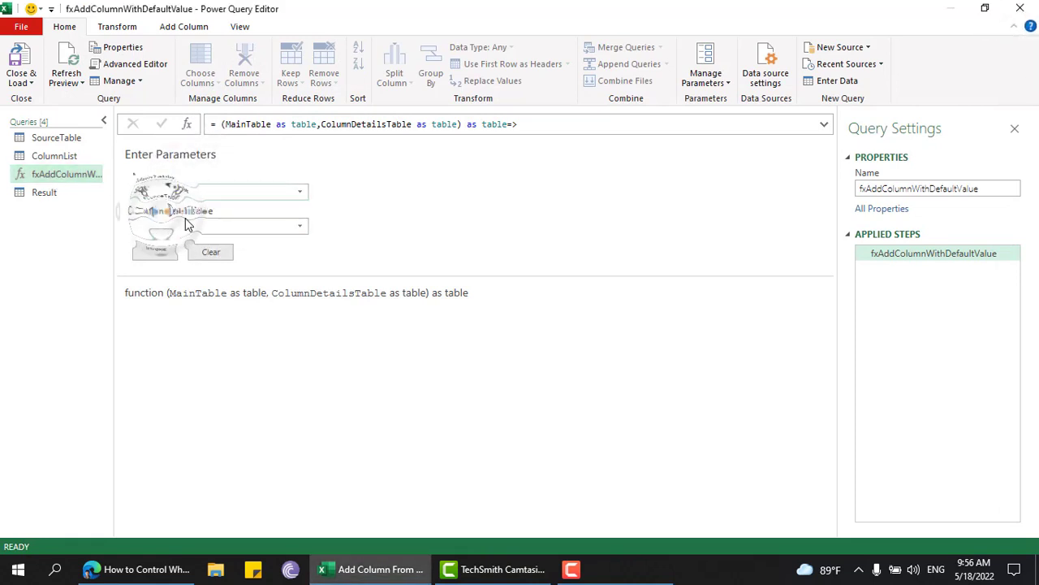
{"action": "left_click", "coordinate": [183, 258]}
{"action": "left_click", "coordinate": [151, 257]}
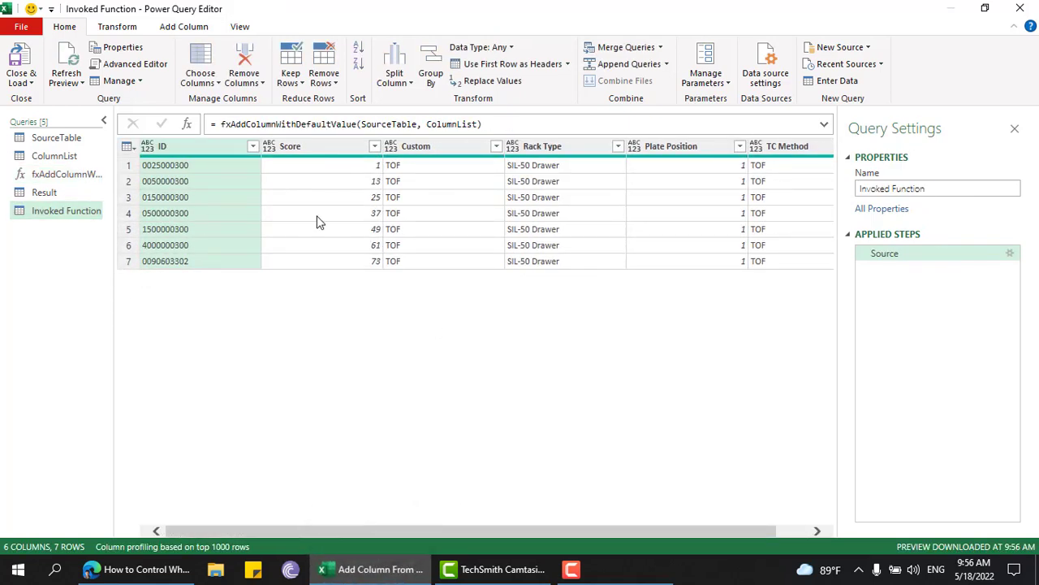
{"action": "left_click", "coordinate": [38, 196]}
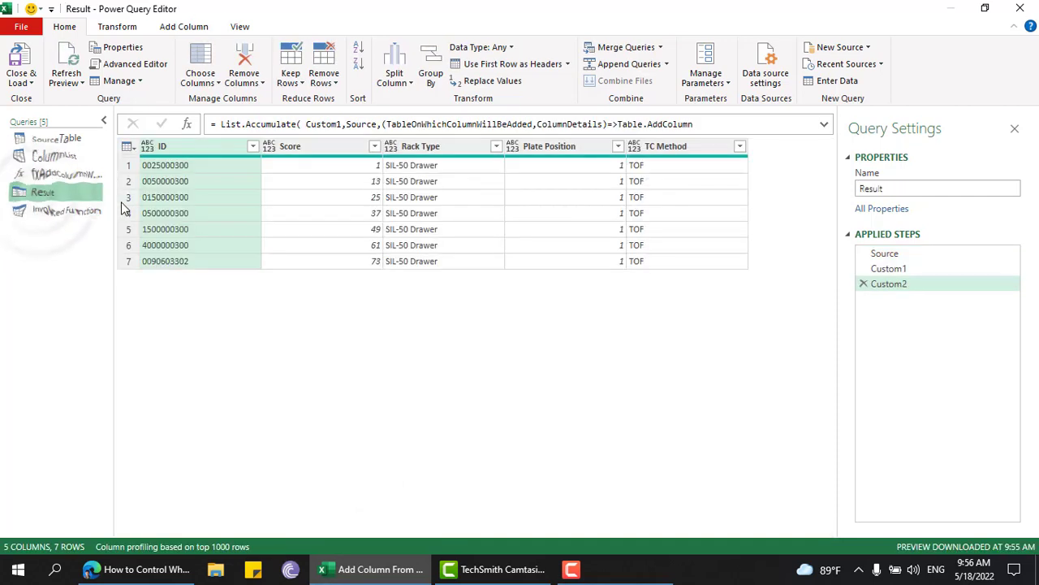
{"action": "left_click", "coordinate": [81, 212]}
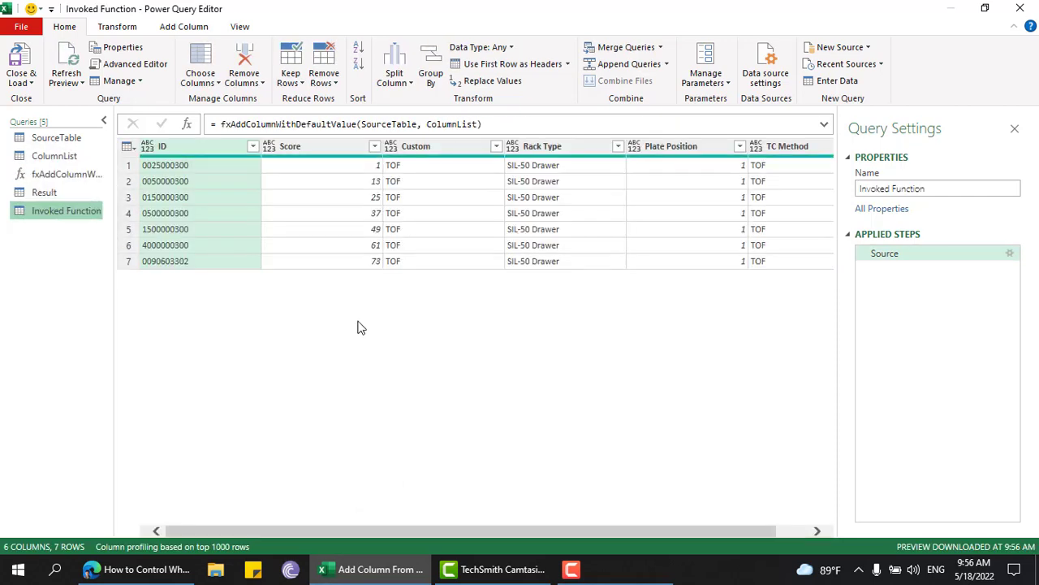